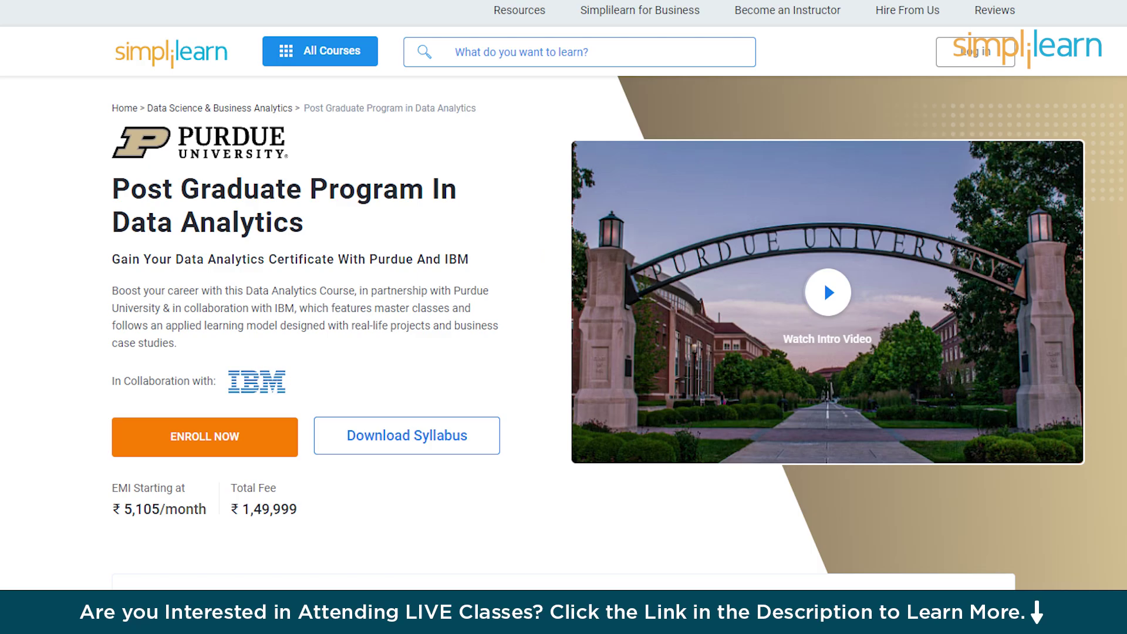
Scroll the Data Analytics course page past features, certificates and Learning Path to Skills Covered.
scroll(564, 293, "down", 3)
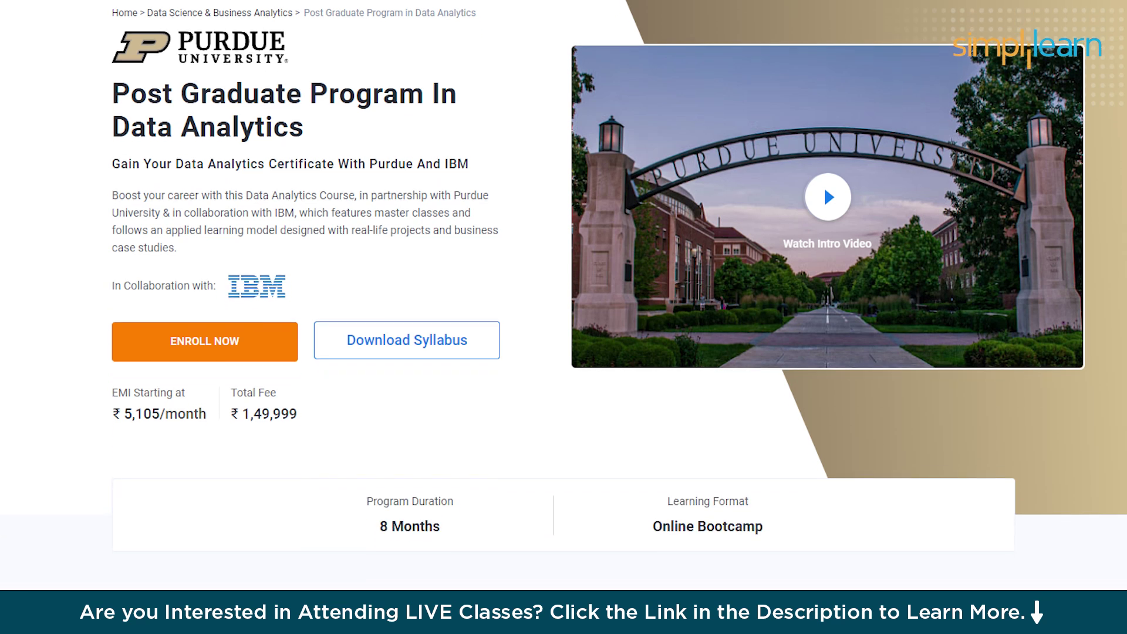
scroll(564, 294, "down", 3)
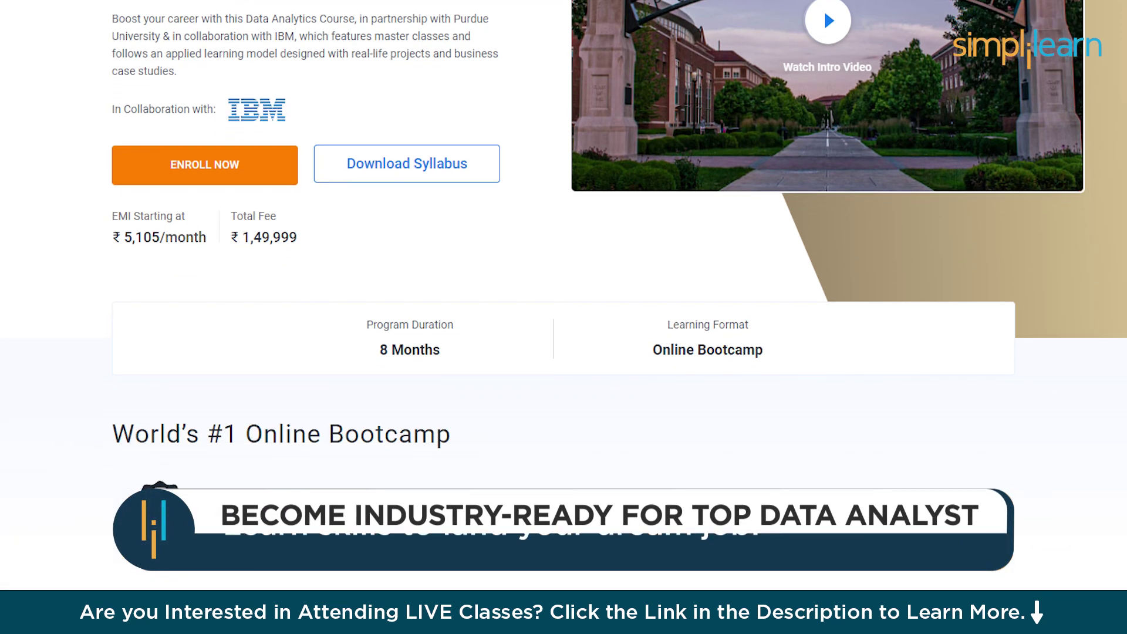
scroll(564, 293, "down", 3)
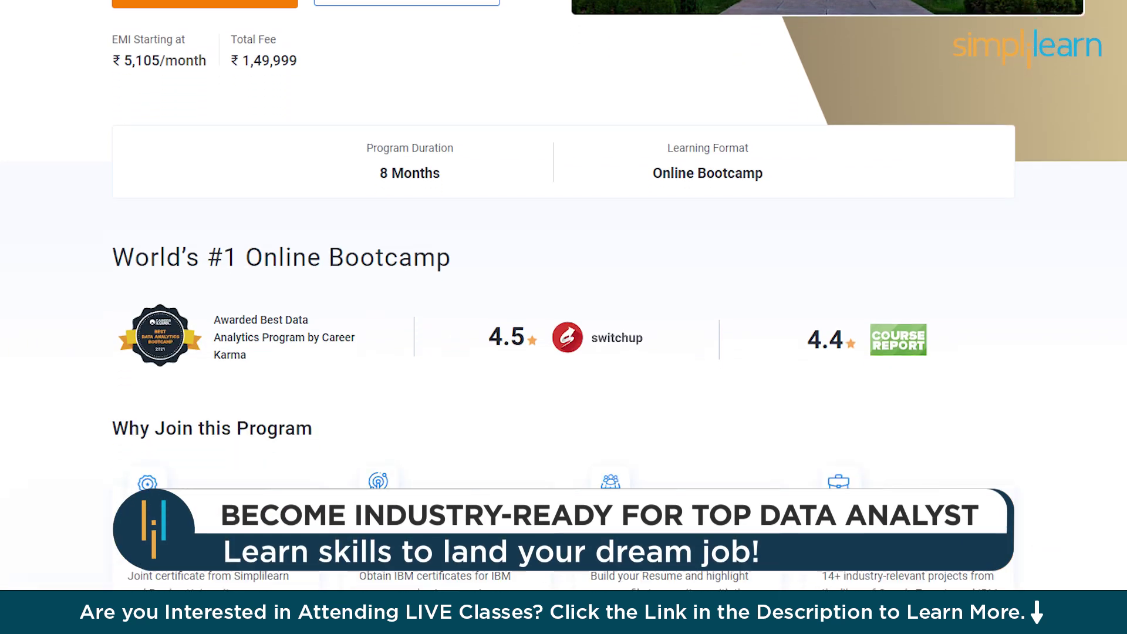
scroll(563, 294, "down", 3)
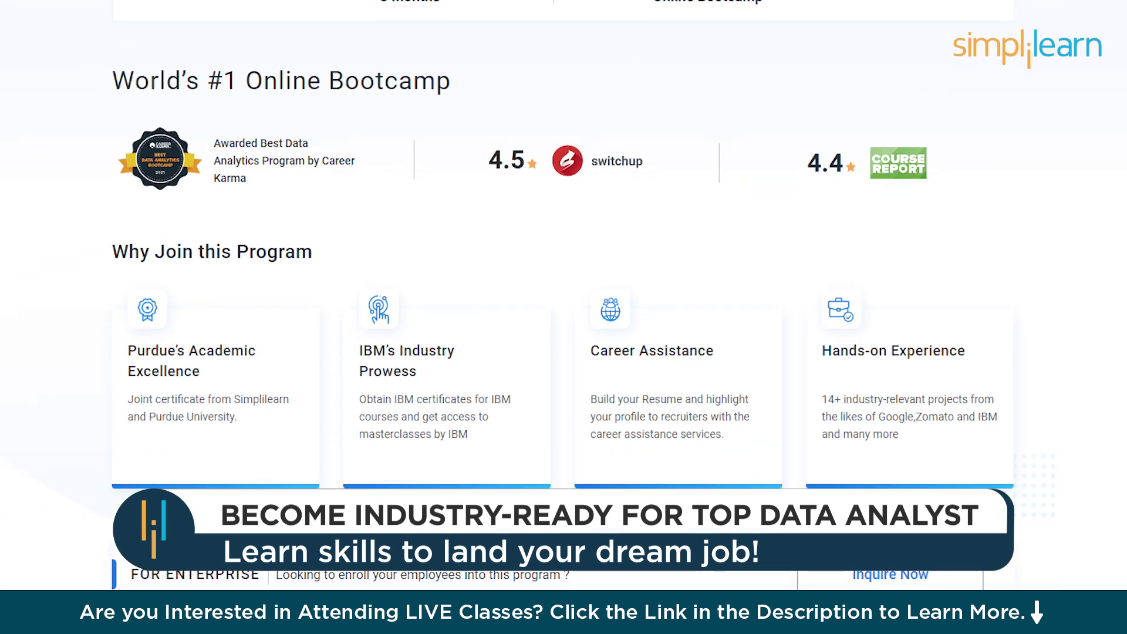
scroll(563, 293, "down", 3)
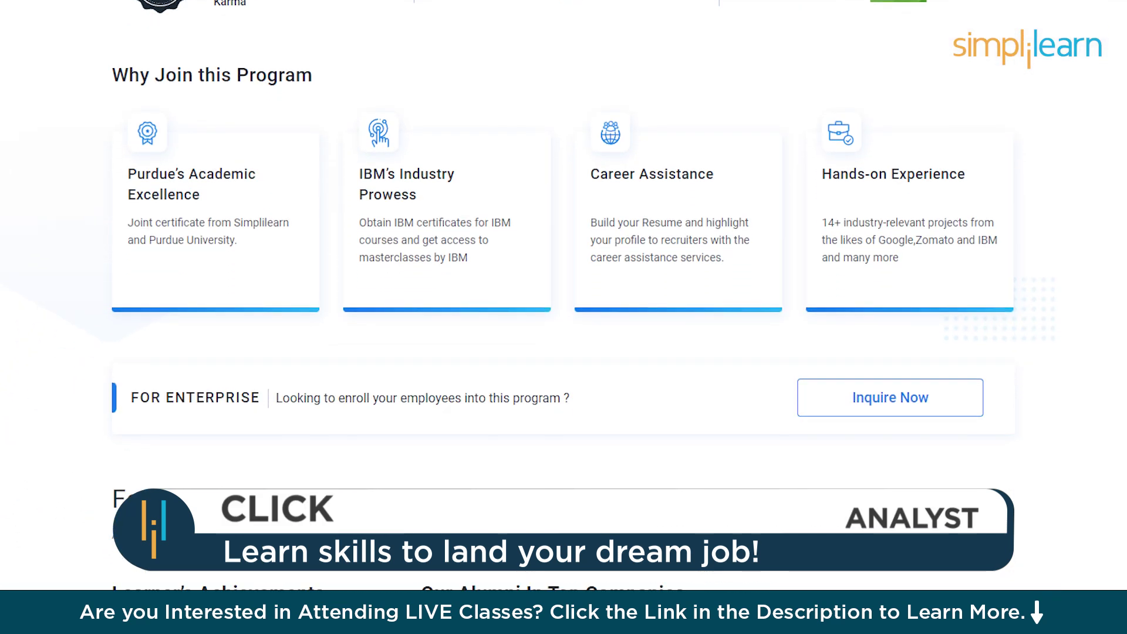
scroll(564, 293, "down", 3)
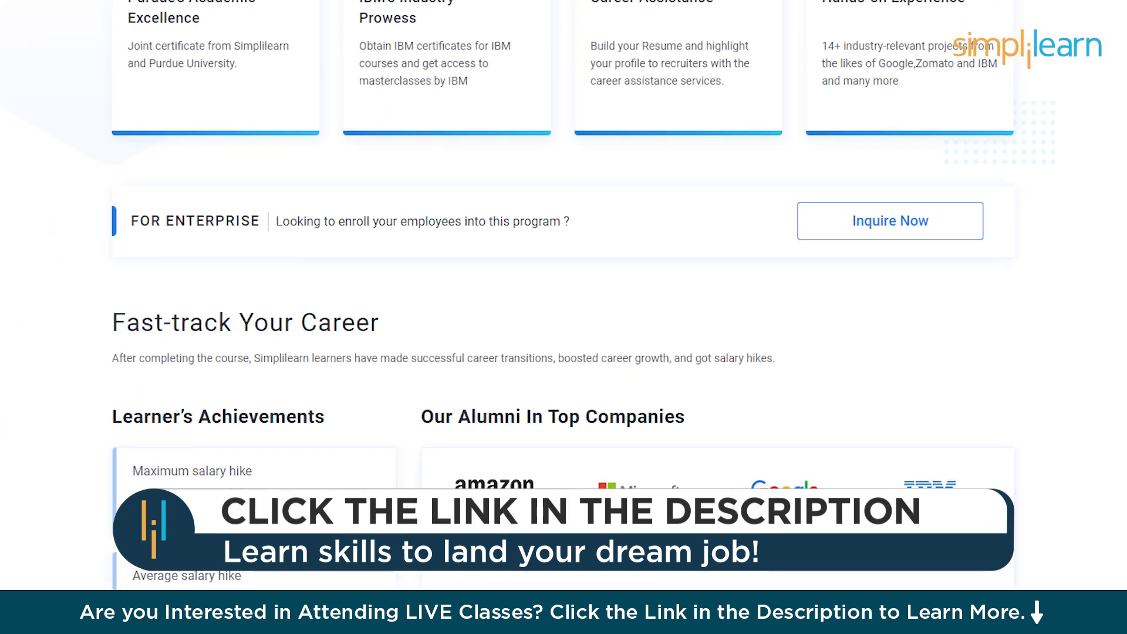
scroll(564, 294, "down", 3)
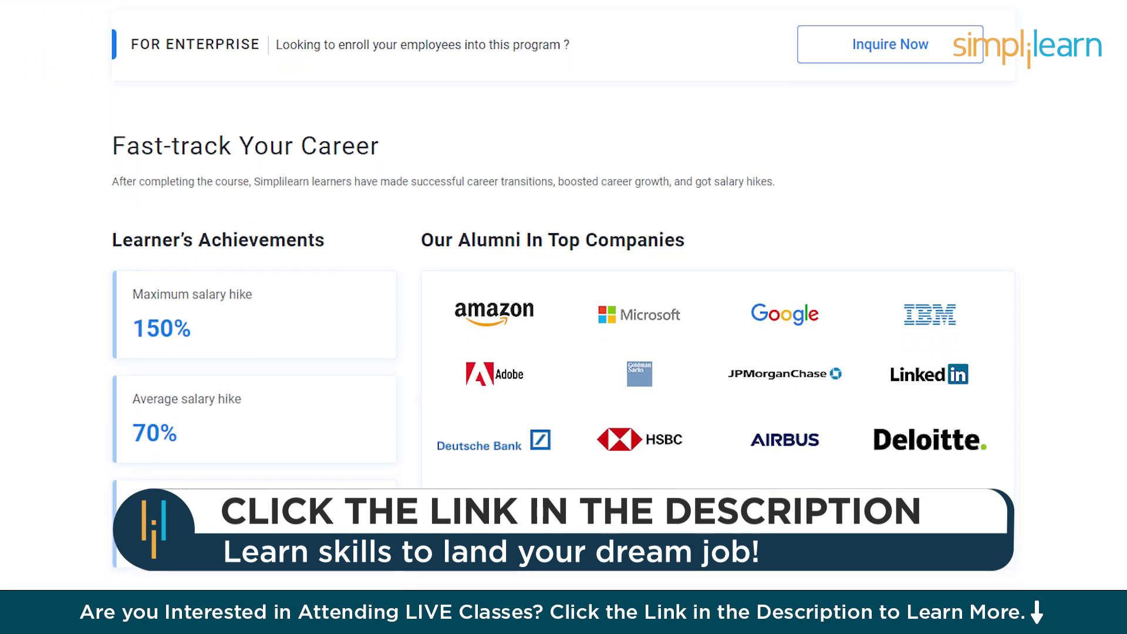
scroll(564, 293, "down", 3)
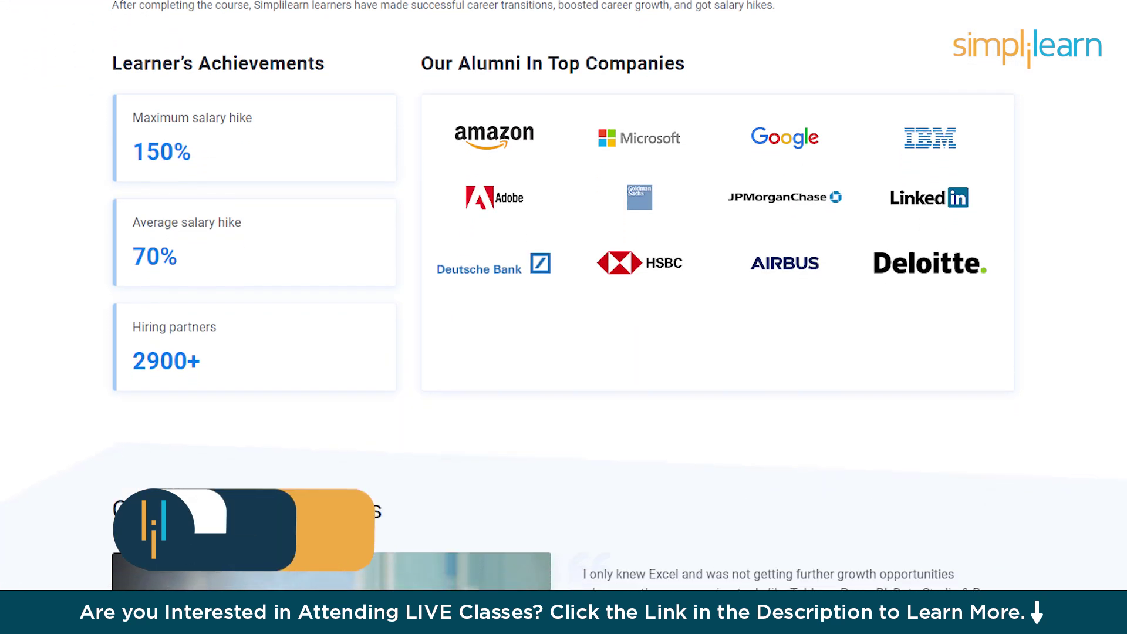
scroll(563, 294, "down", 3)
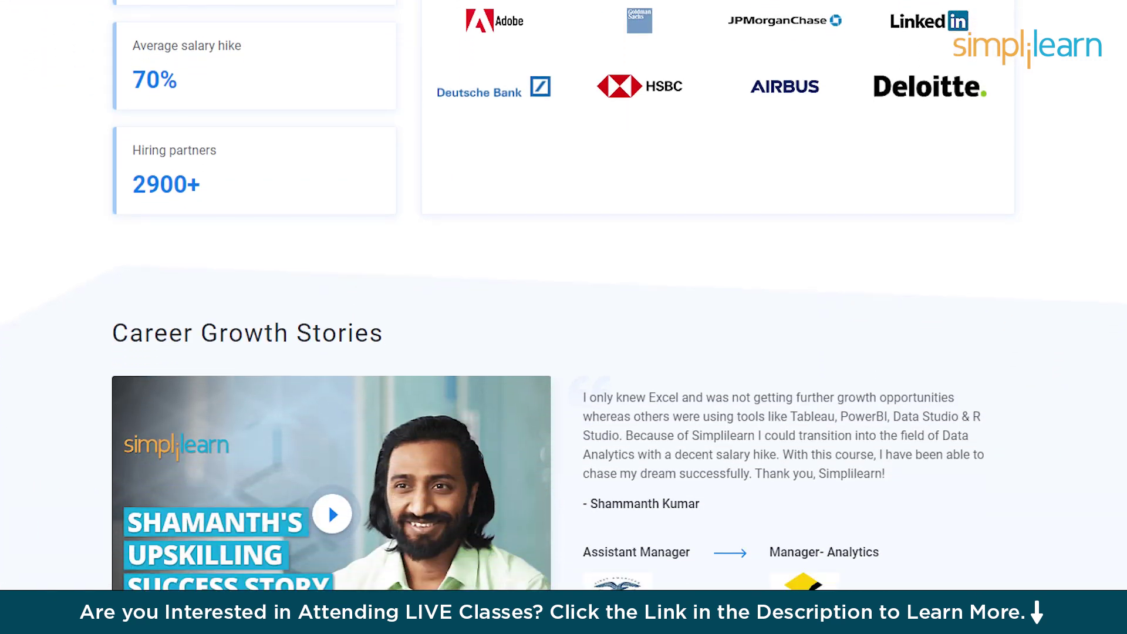
scroll(563, 294, "down", 3)
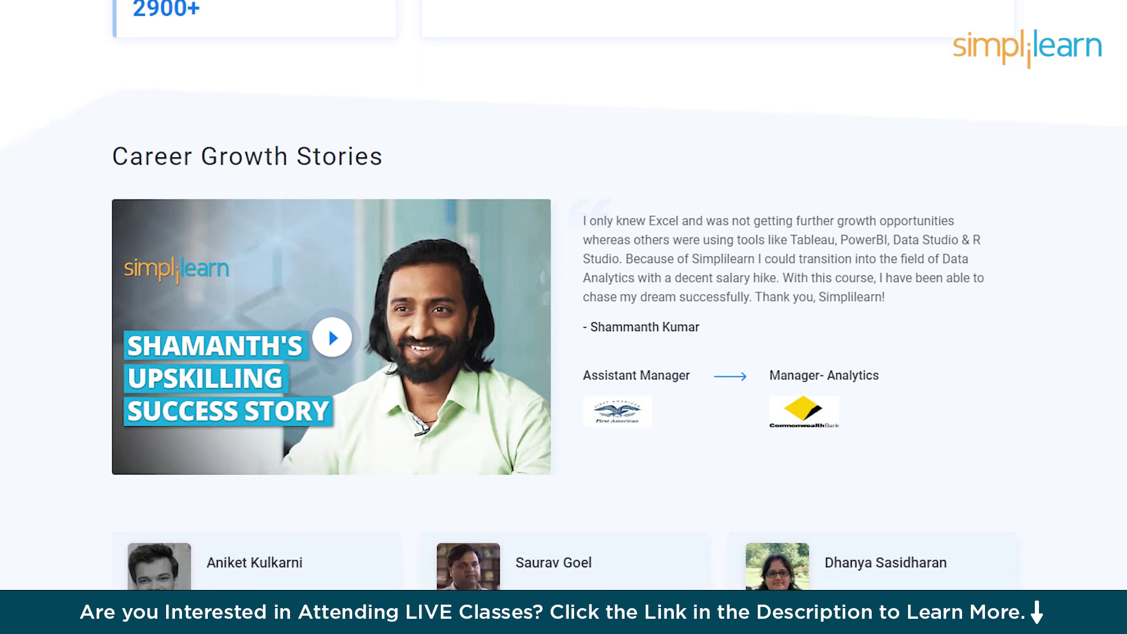
scroll(564, 294, "down", 3)
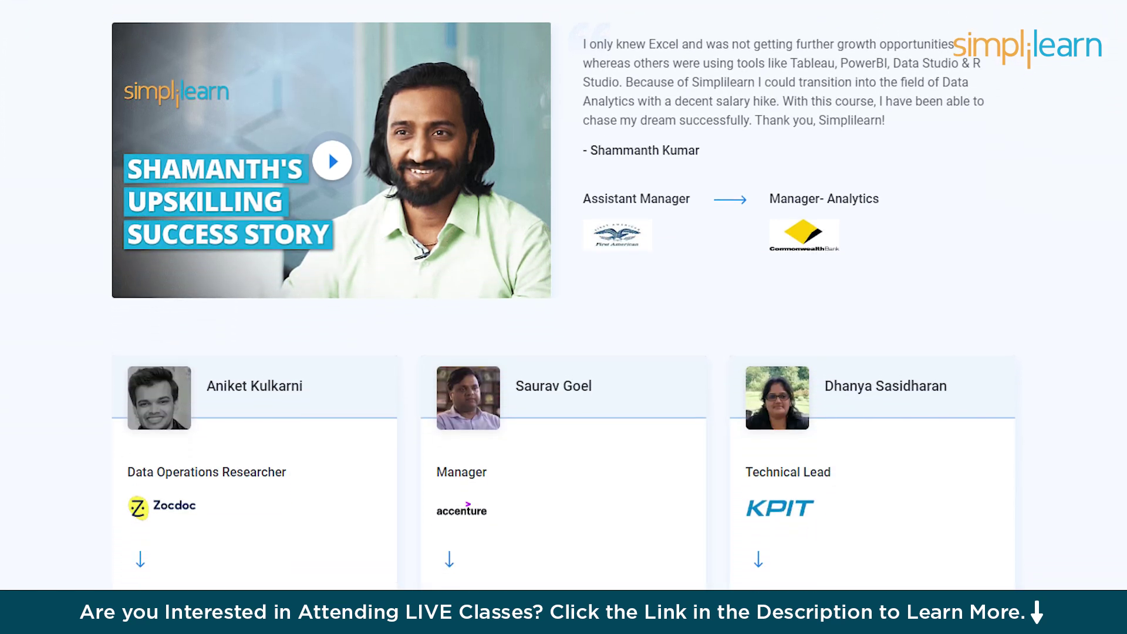
scroll(564, 294, "down", 3)
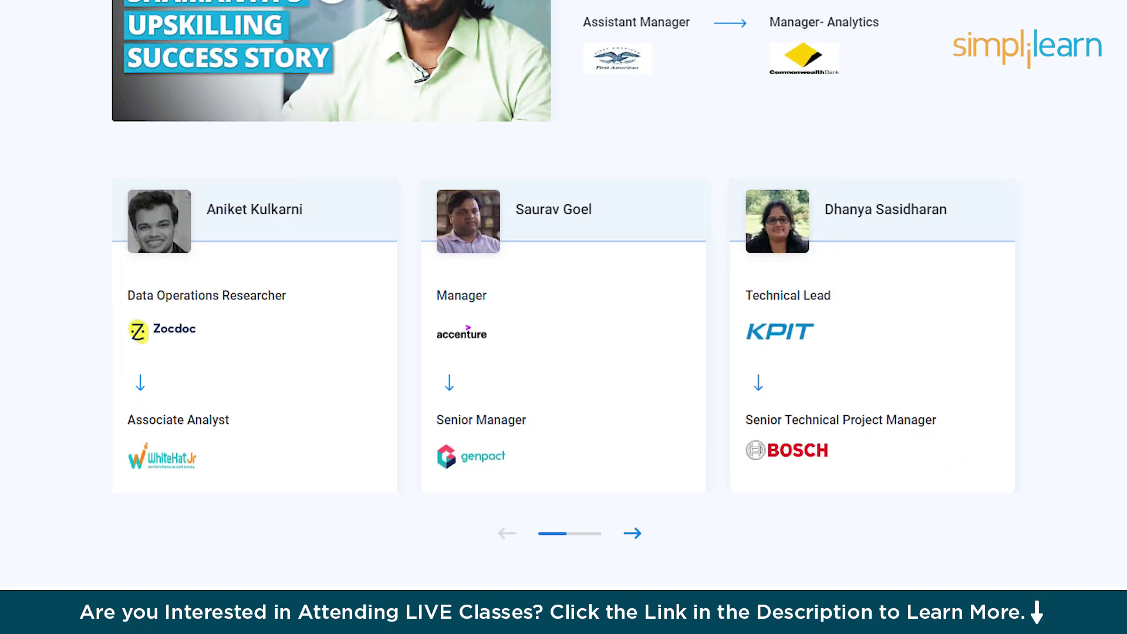
scroll(563, 293, "down", 3)
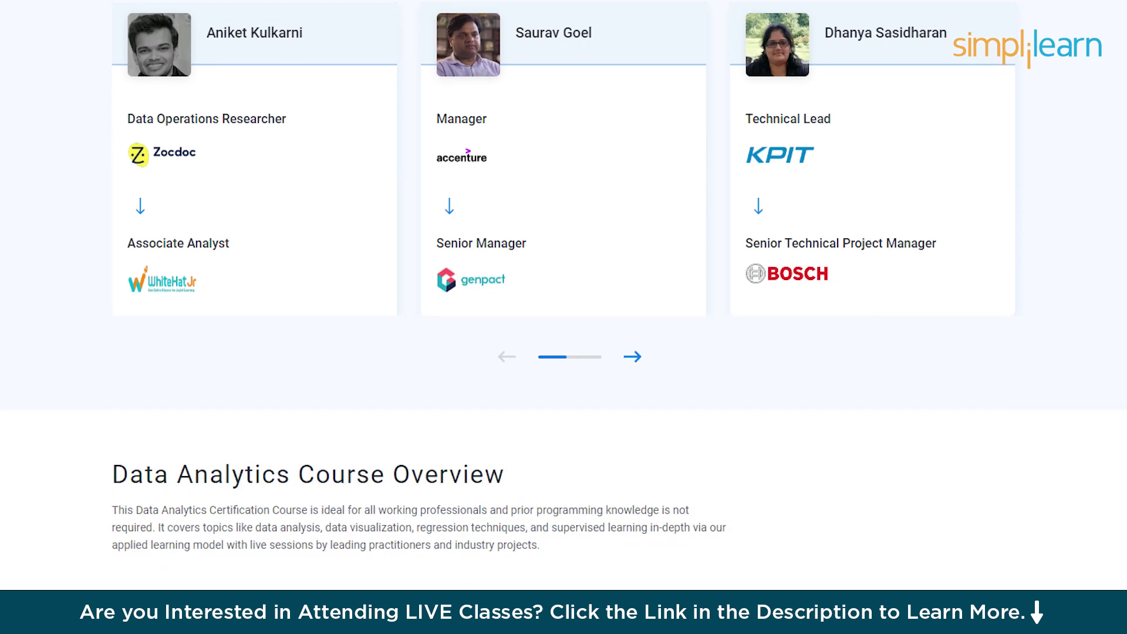
scroll(564, 294, "down", 3)
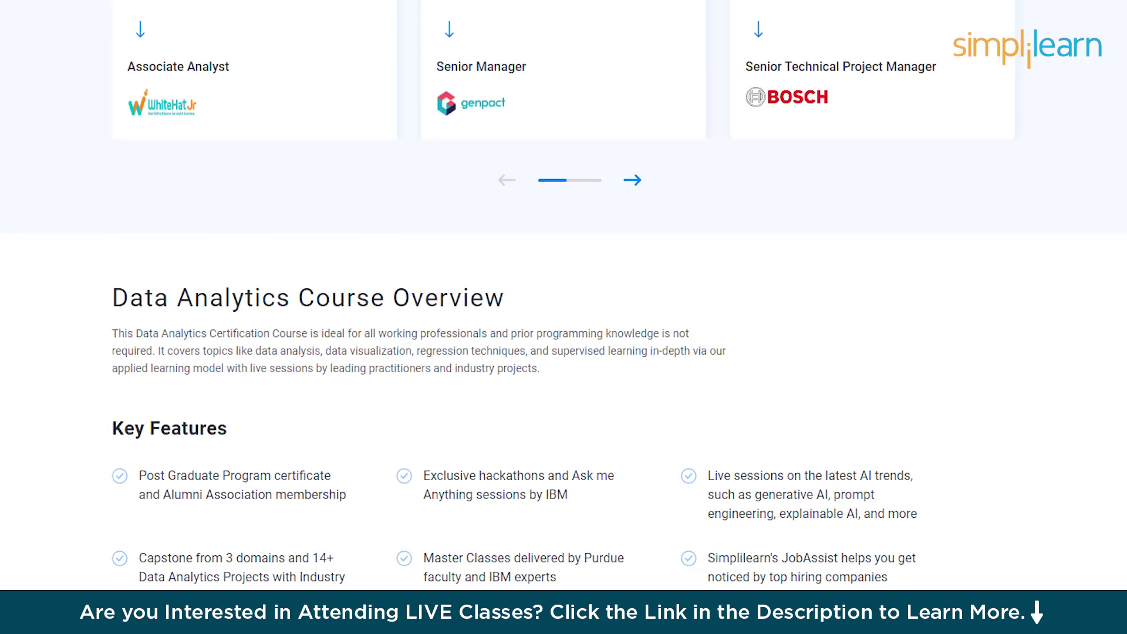
scroll(563, 294, "down", 3)
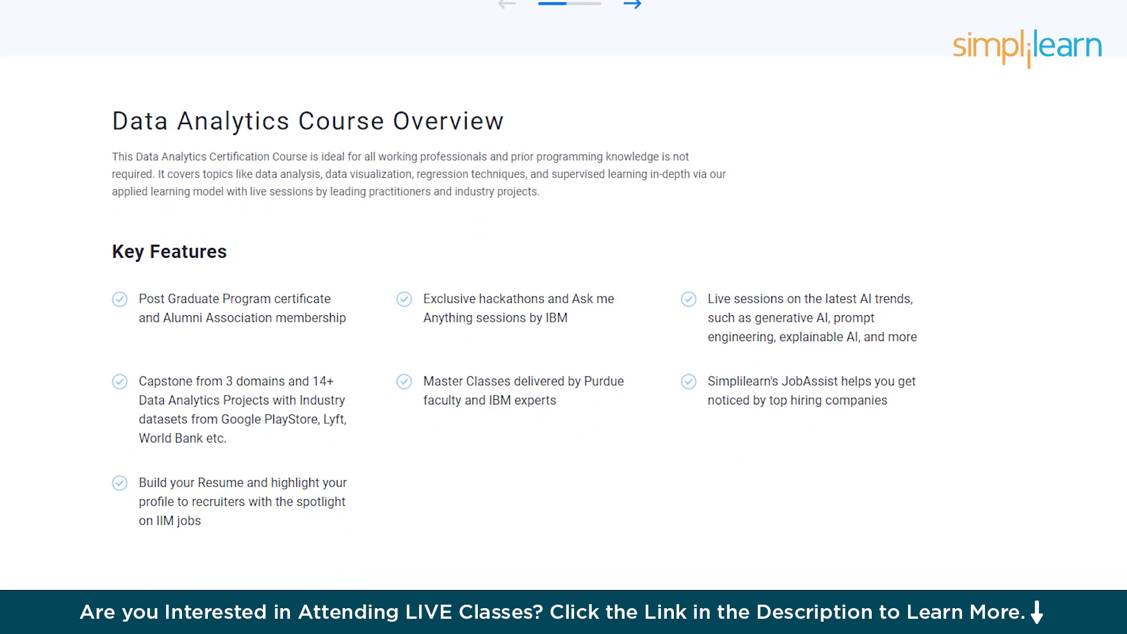
scroll(564, 293, "down", 3)
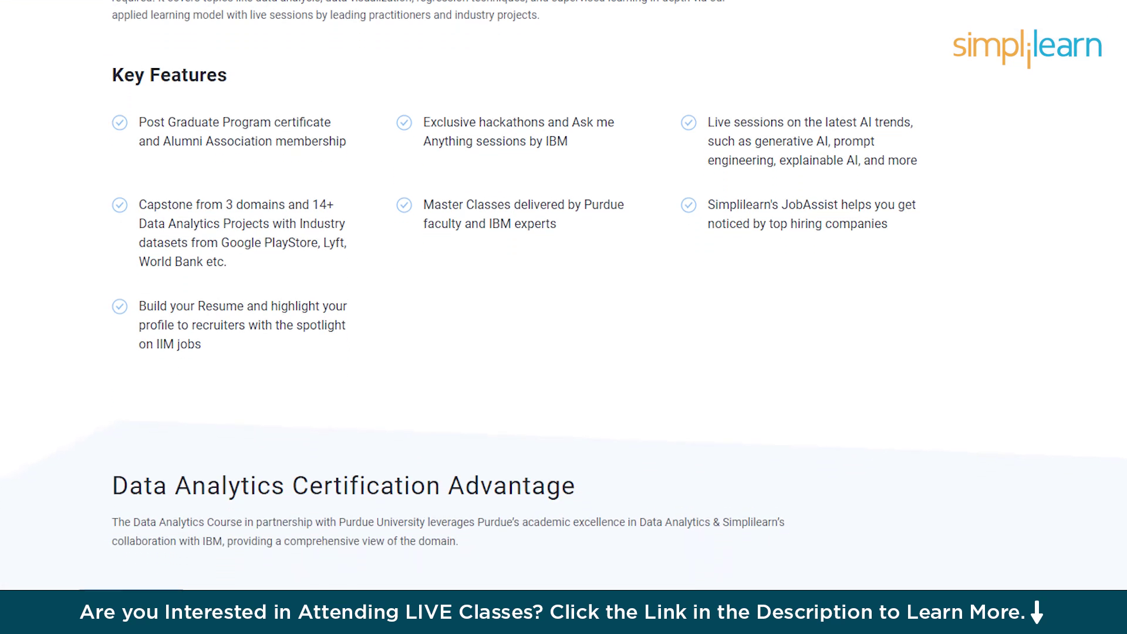
scroll(564, 294, "down", 3)
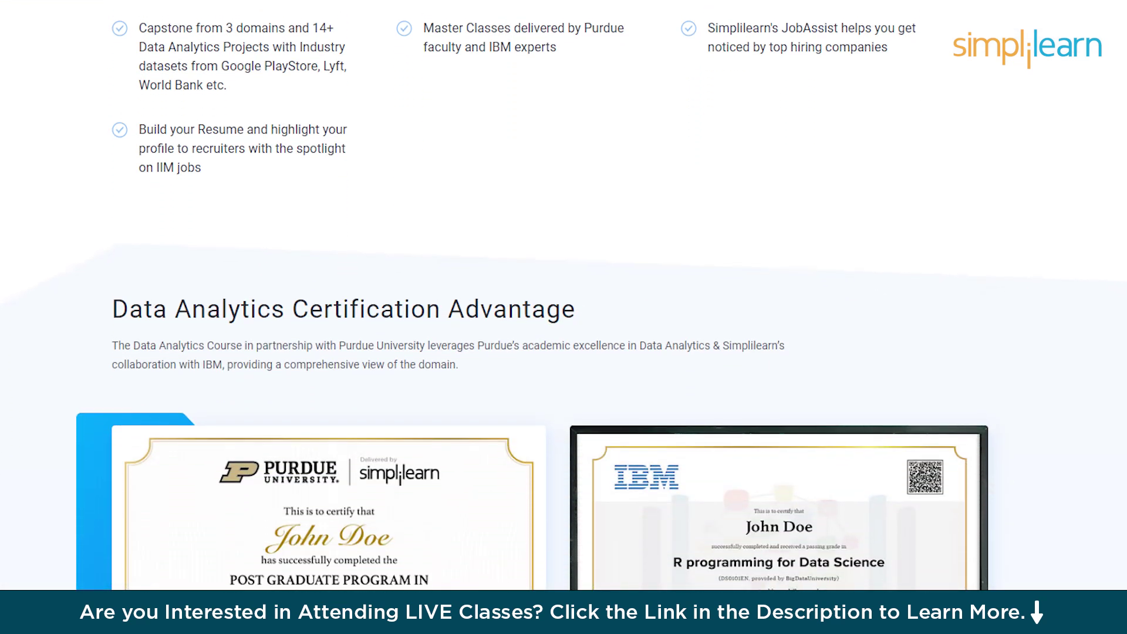
scroll(564, 294, "down", 3)
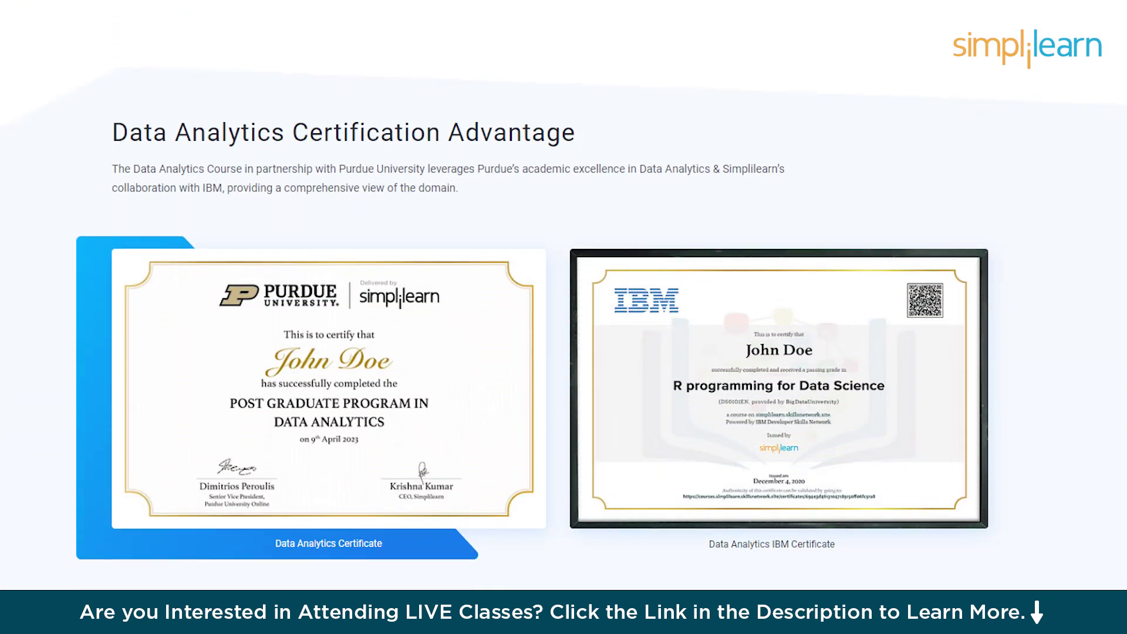
scroll(564, 293, "down", 3)
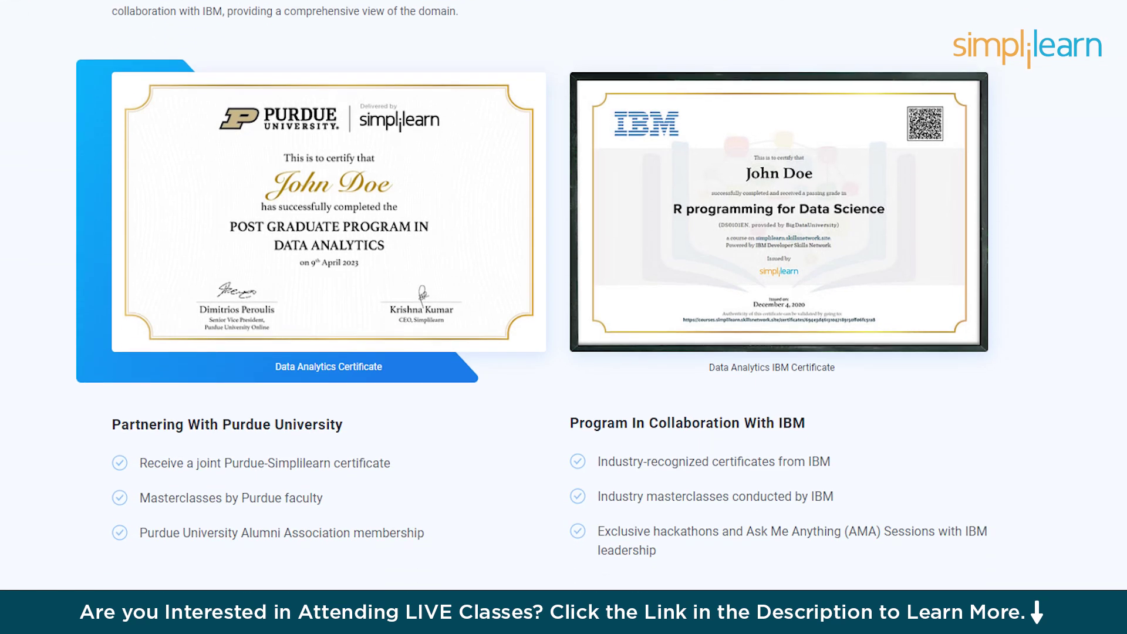
scroll(564, 294, "down", 3)
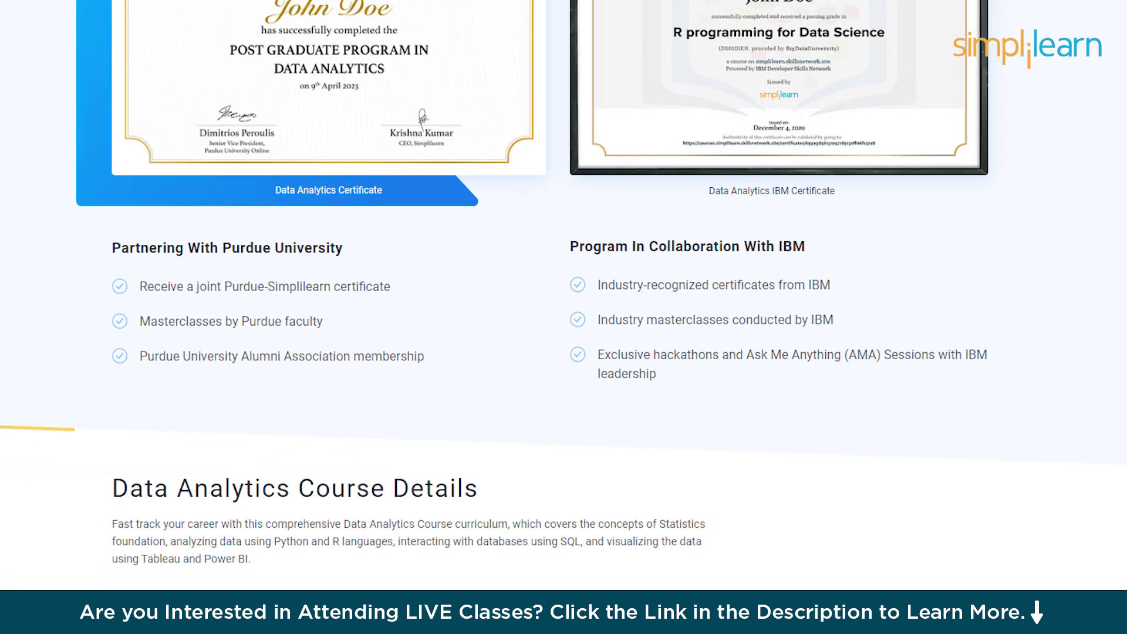
scroll(564, 293, "down", 3)
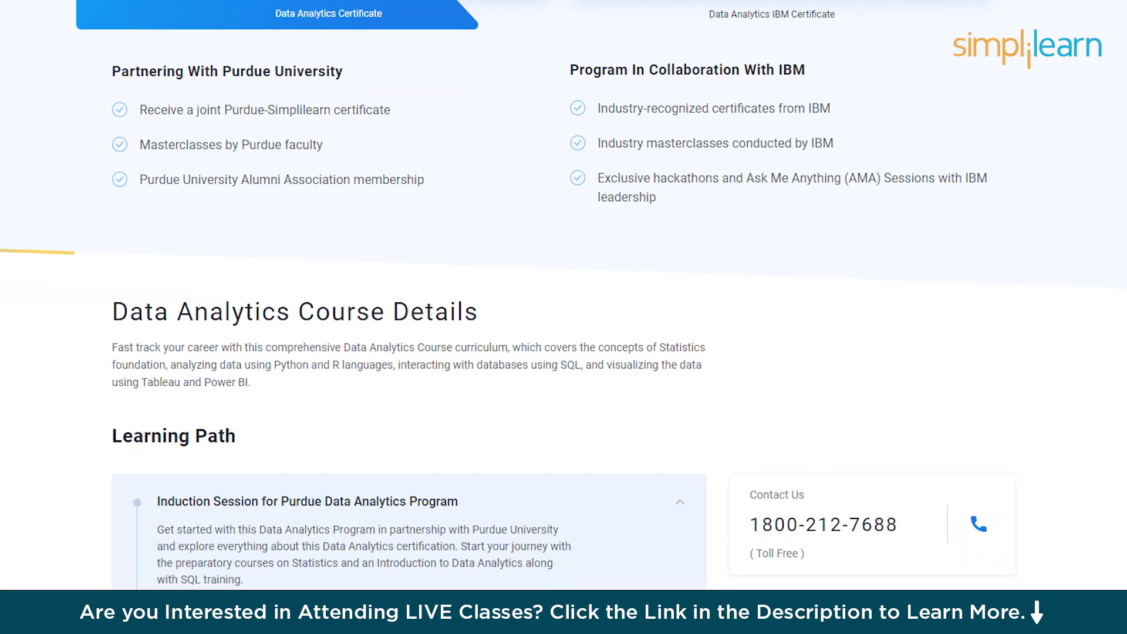
scroll(563, 294, "down", 3)
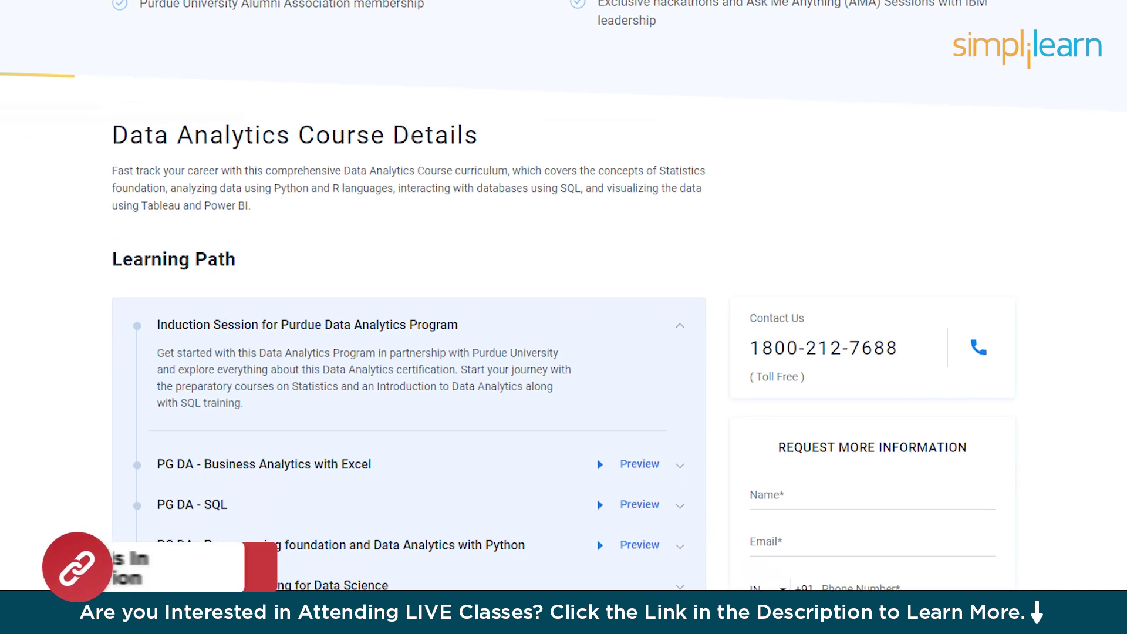
scroll(564, 293, "down", 3)
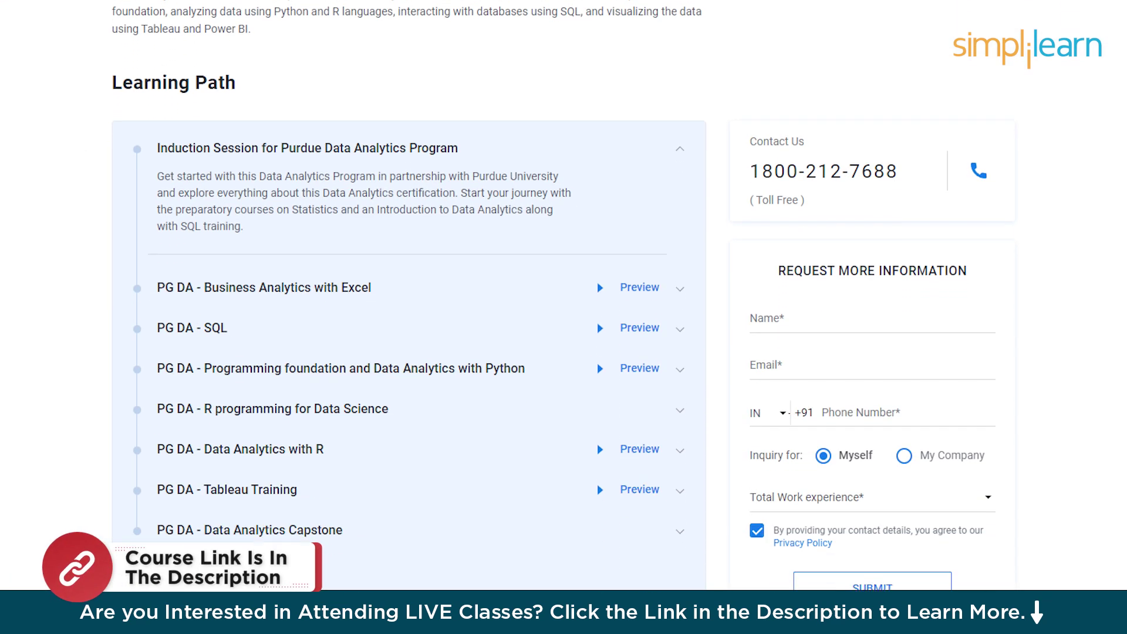
scroll(564, 294, "down", 3)
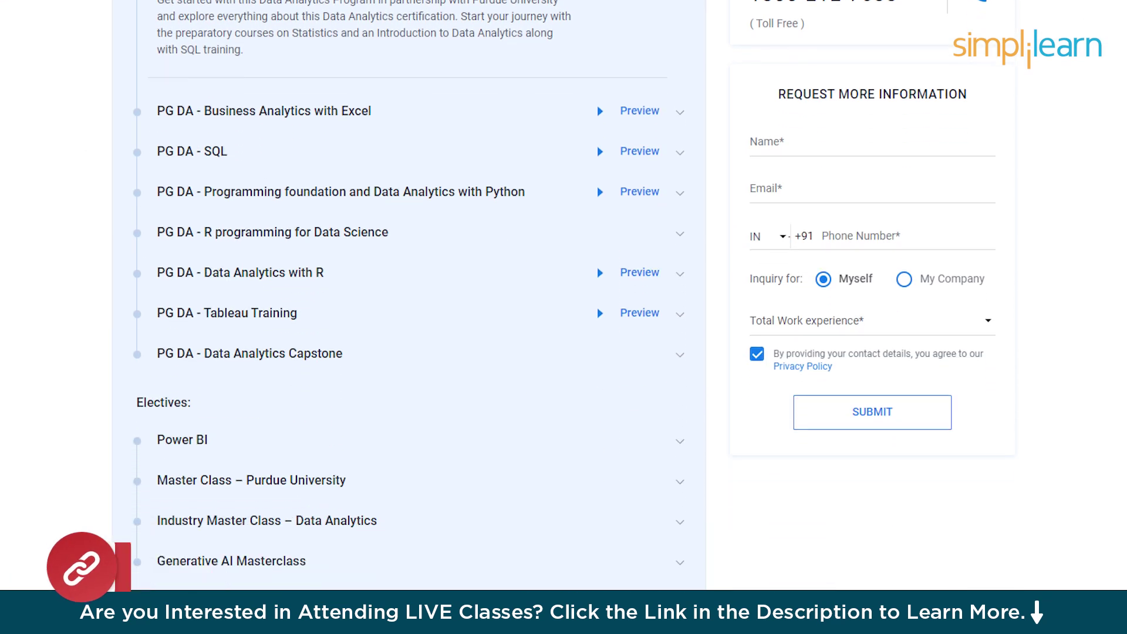
scroll(563, 294, "down", 3)
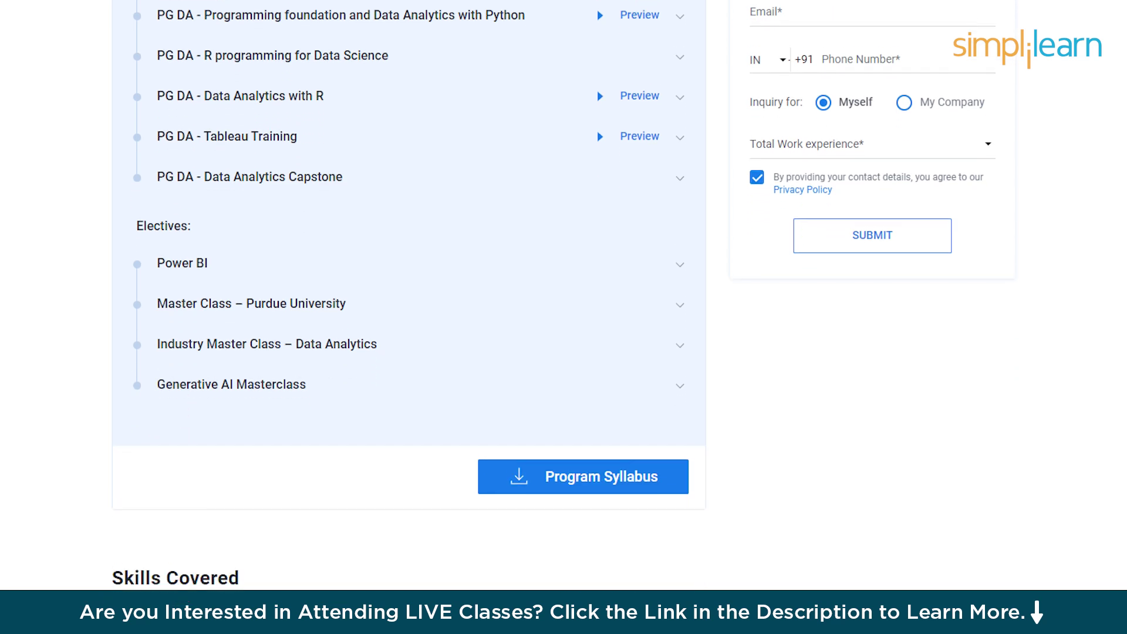
scroll(563, 294, "down", 3)
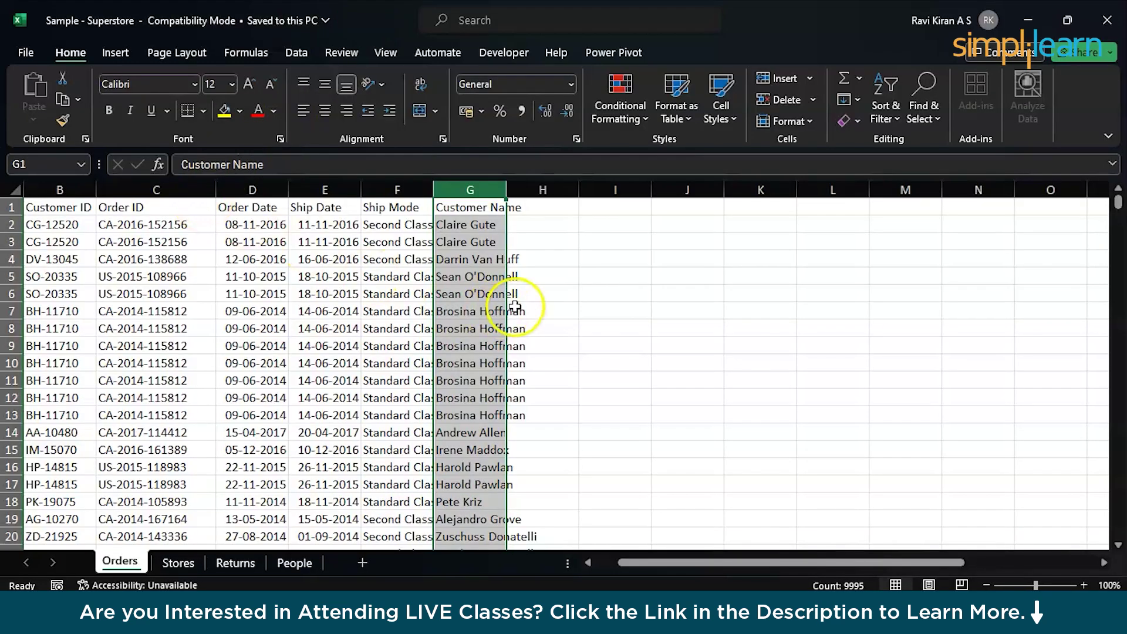
left_click(610, 313)
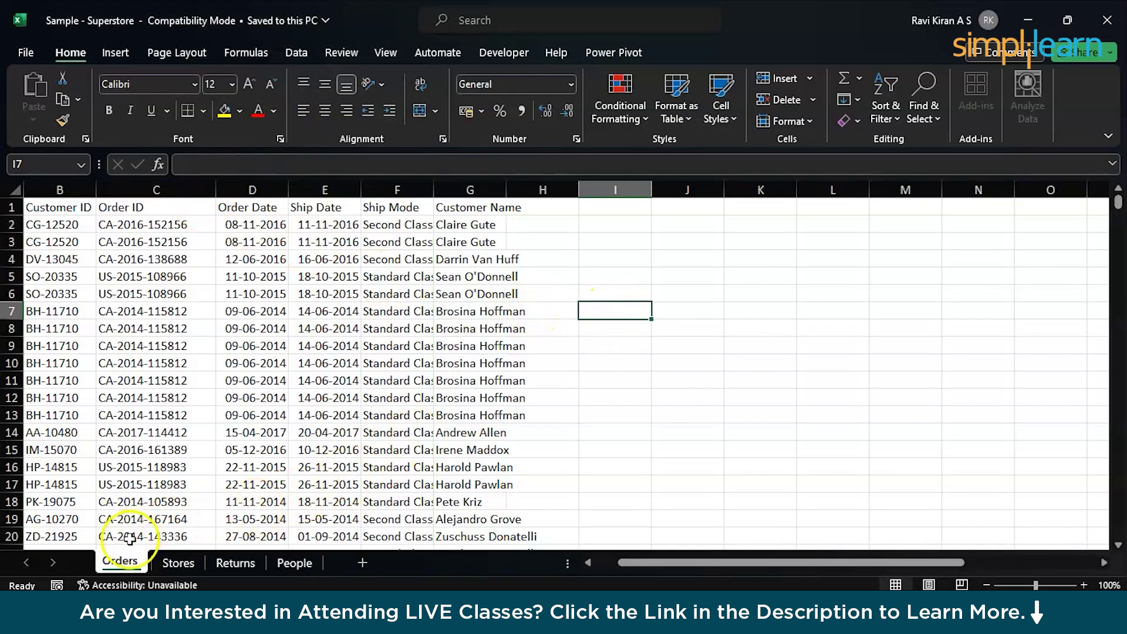
scroll(268, 434, "left", 2)
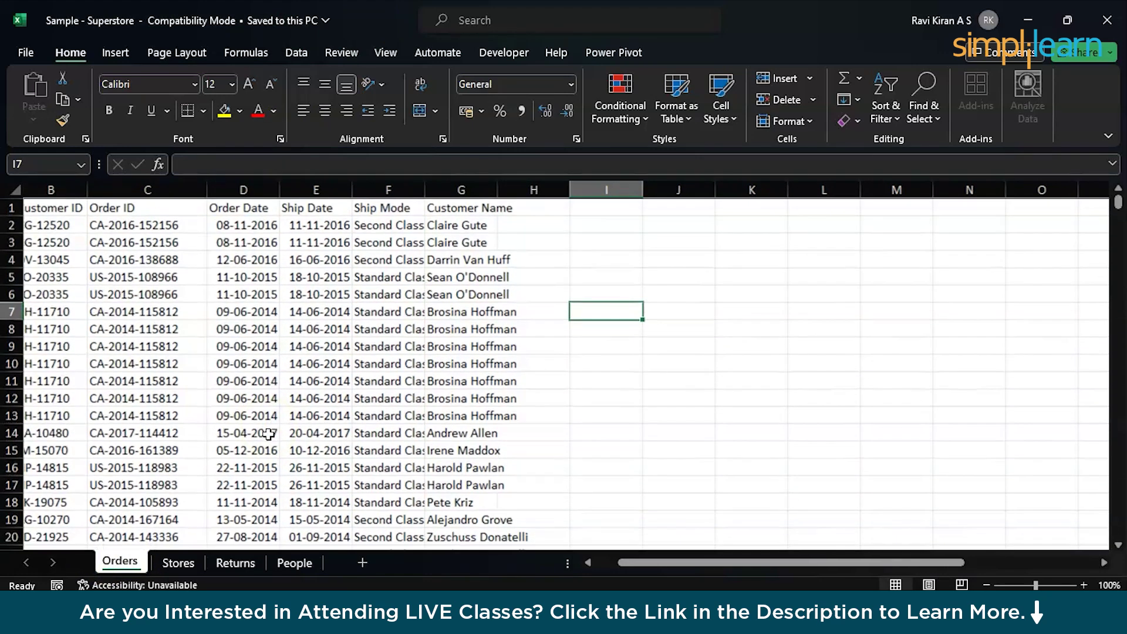
scroll(268, 435, "left", 1)
scroll(269, 434, "left", 2)
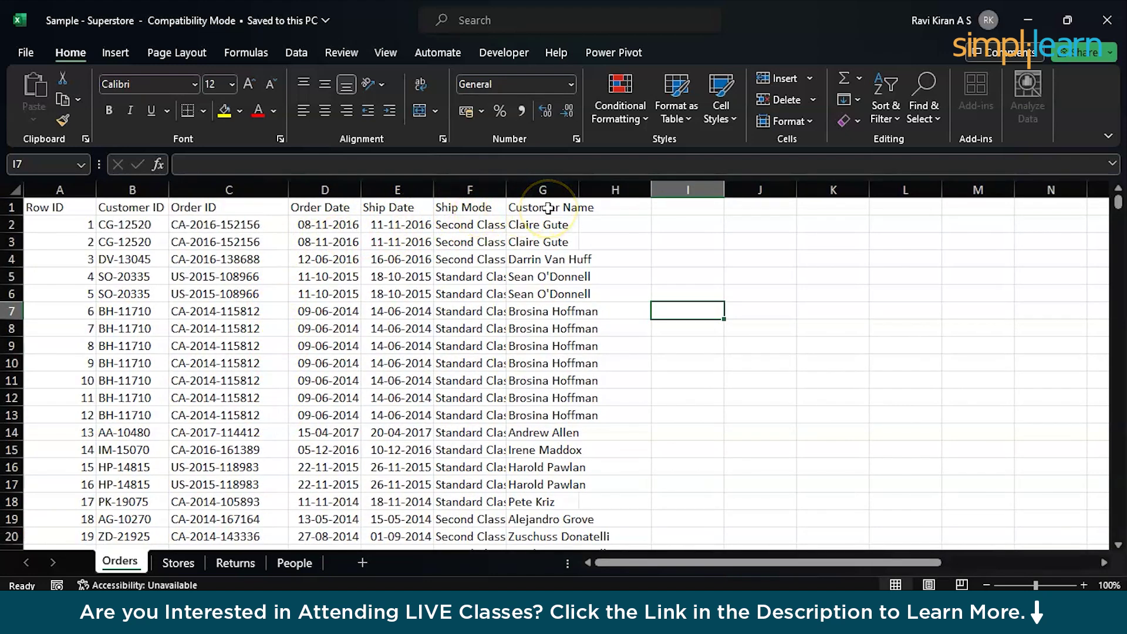
left_click(176, 563)
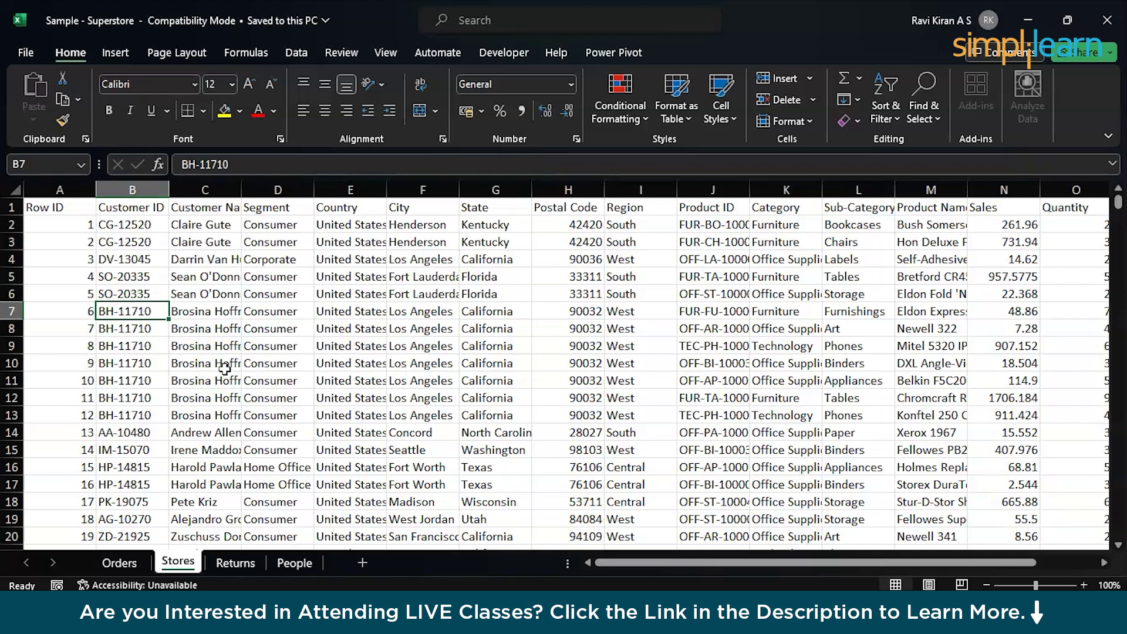
scroll(225, 369, "right", 5)
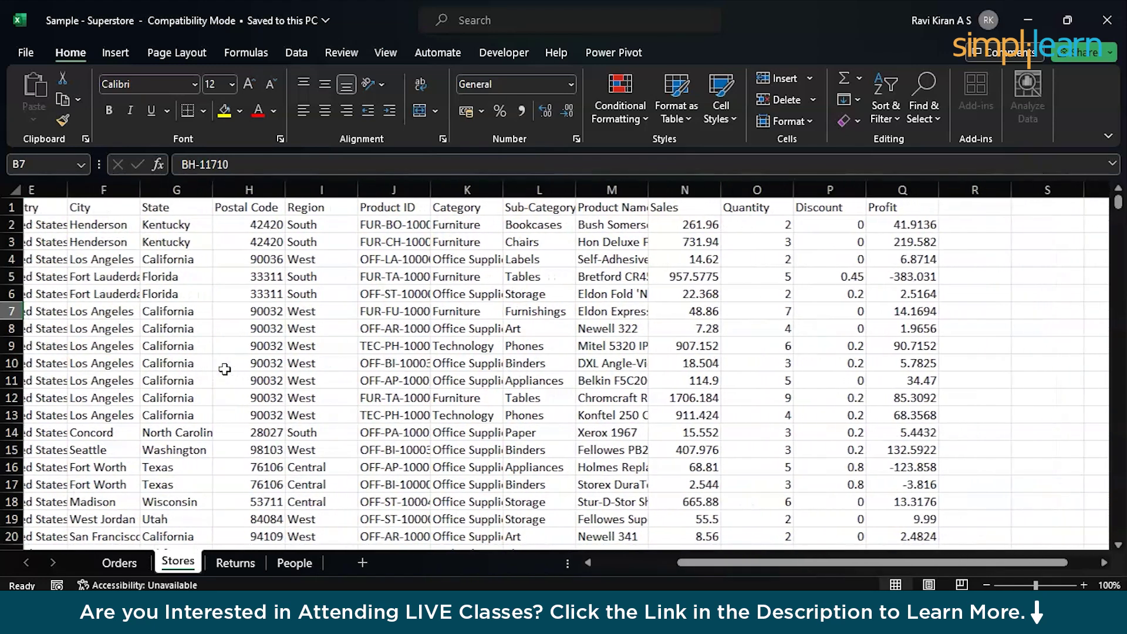
scroll(224, 369, "right", 2)
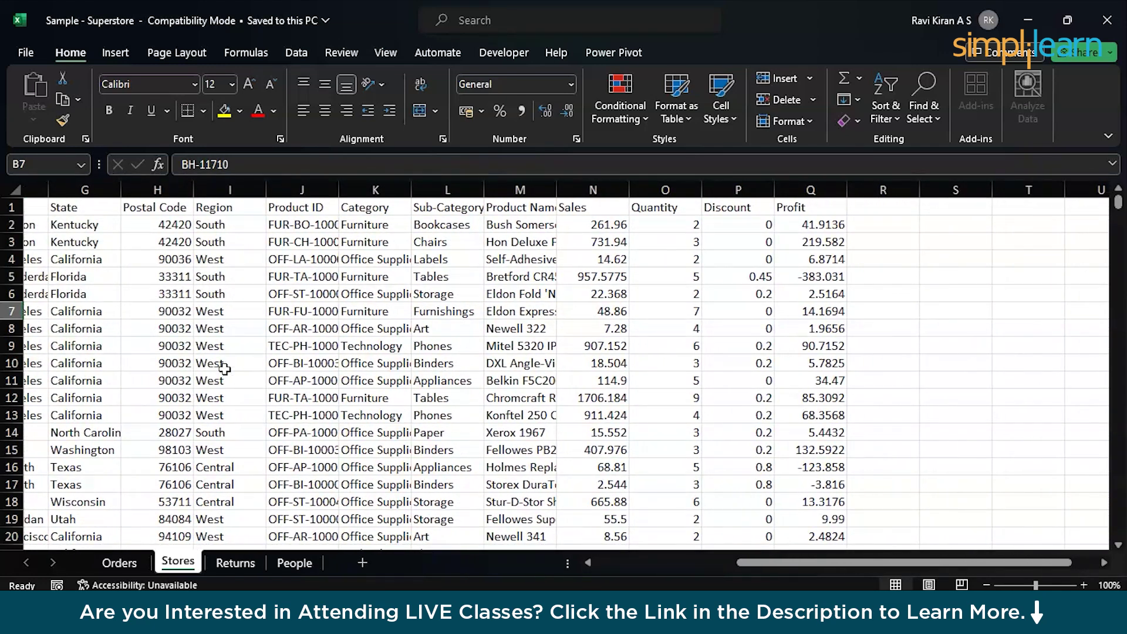
scroll(225, 369, "left", 6)
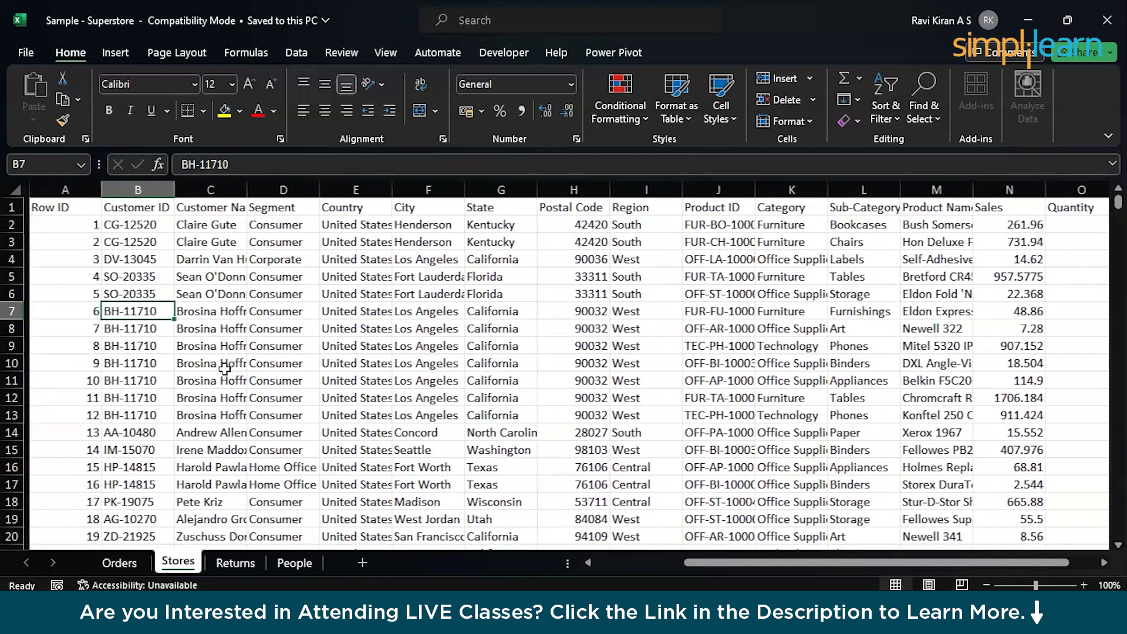
left_click(226, 562)
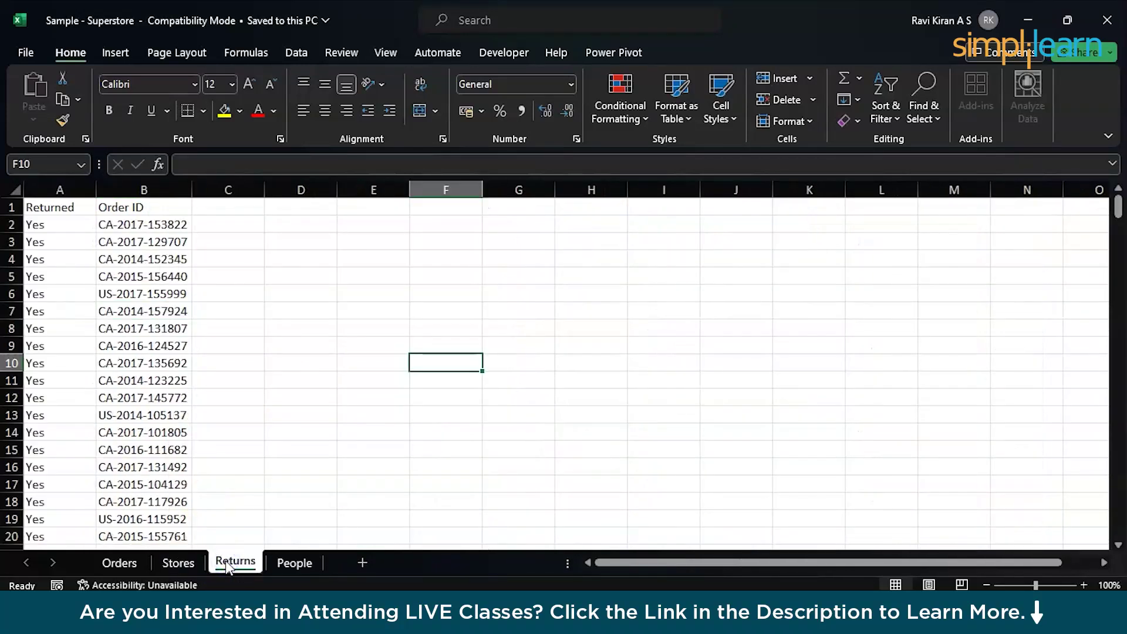
left_click(283, 567)
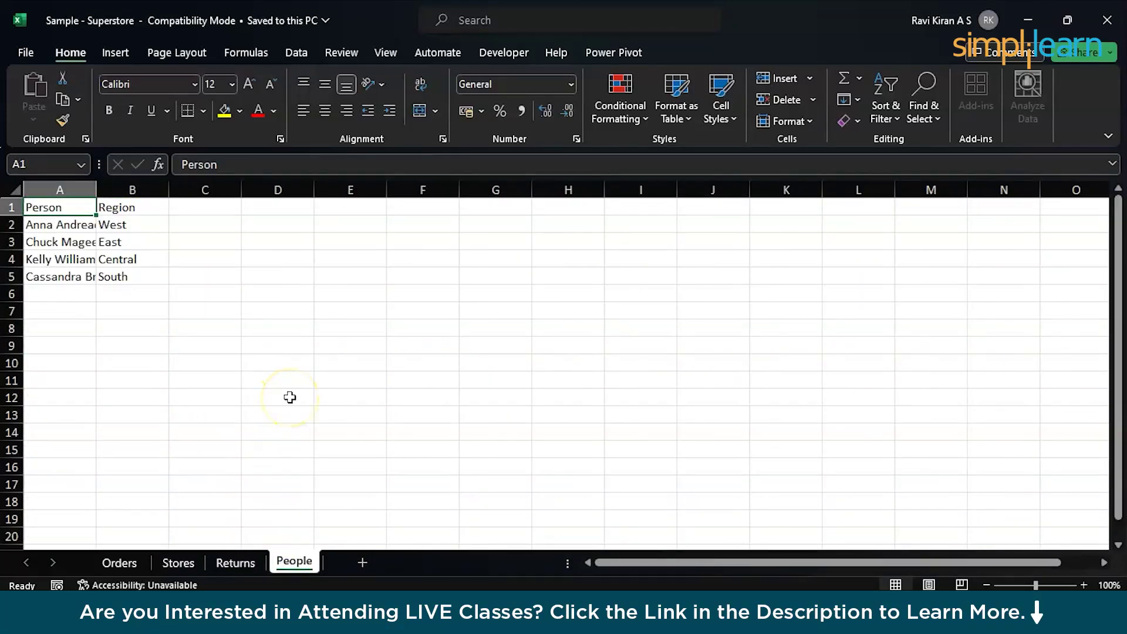
left_click(124, 562)
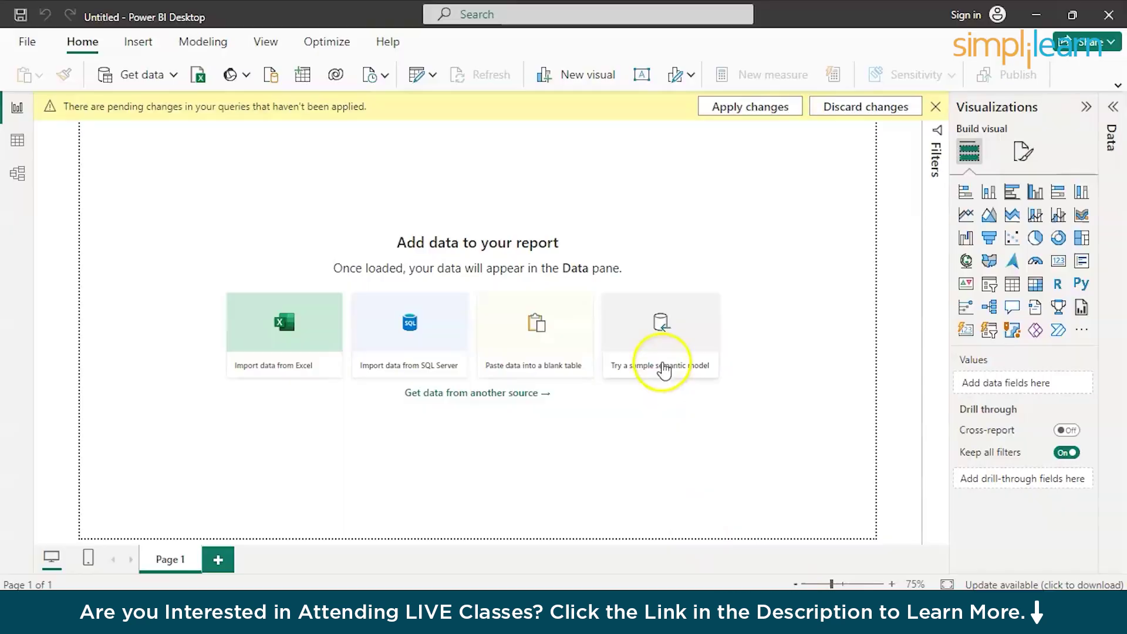
Discard the pending Stores and Orders query changes, then open the Sample - Superstore Excel workbook.
left_click(844, 109)
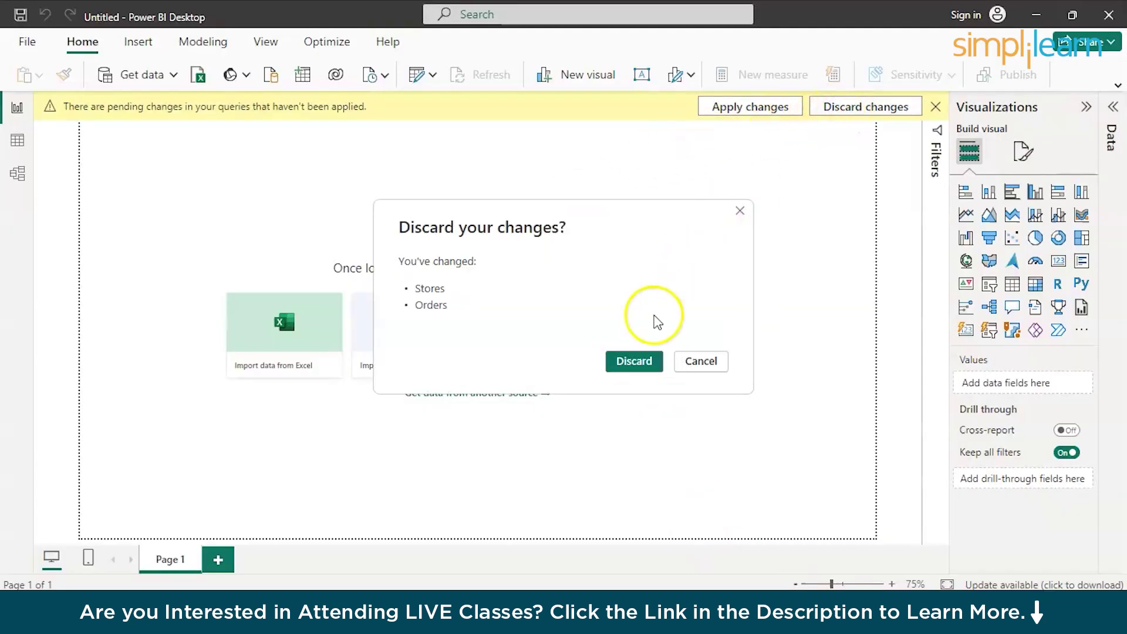
left_click(688, 363)
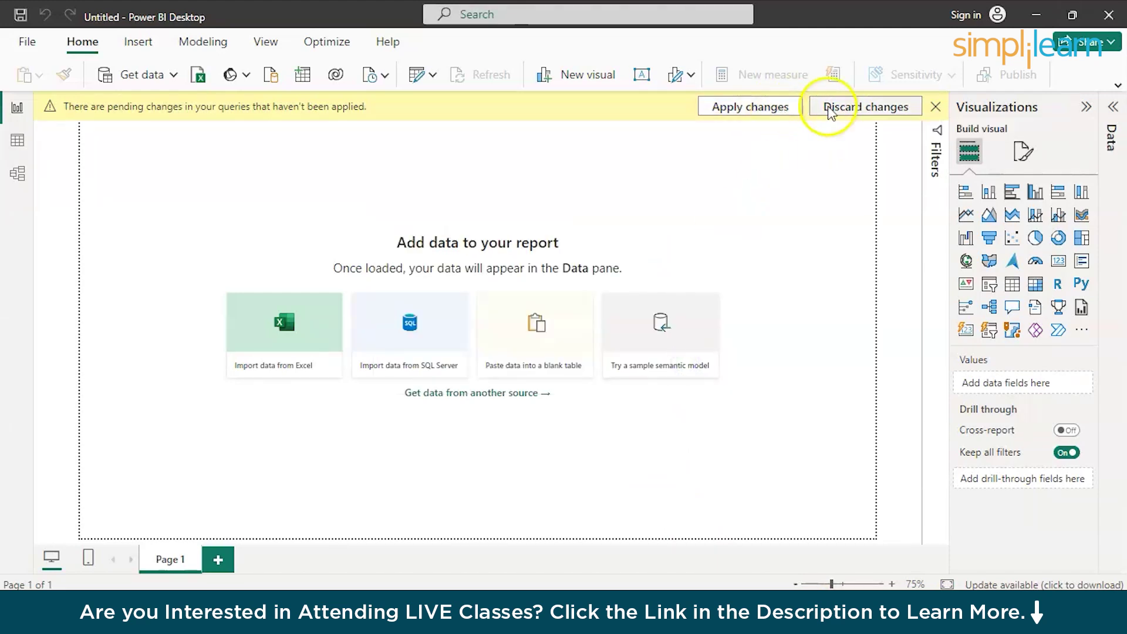
left_click(884, 108)
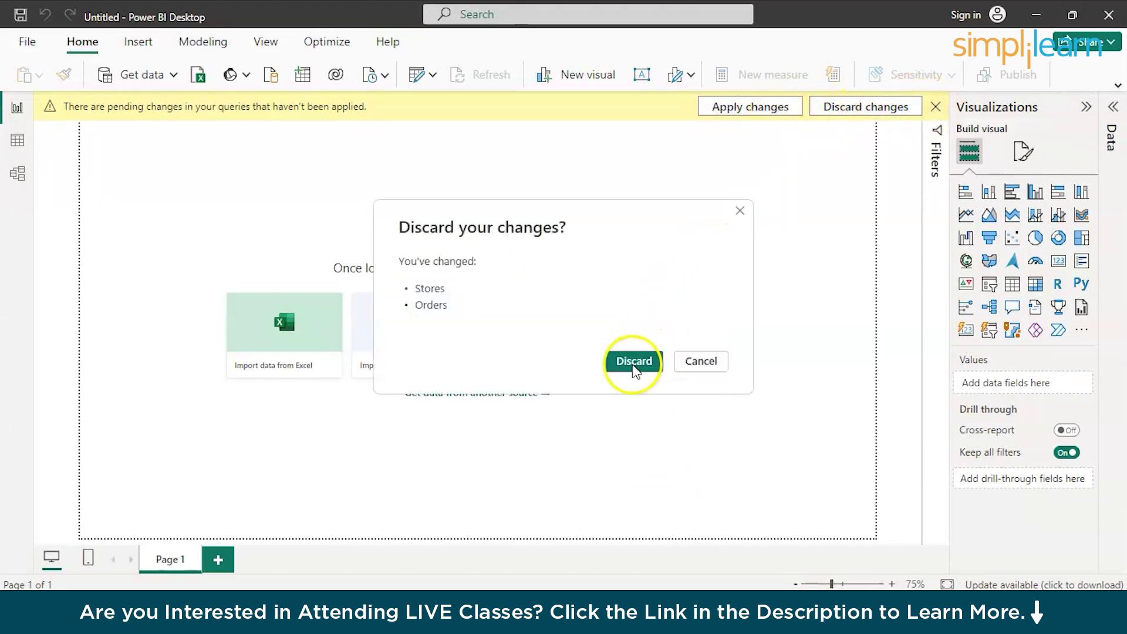
left_click(632, 360)
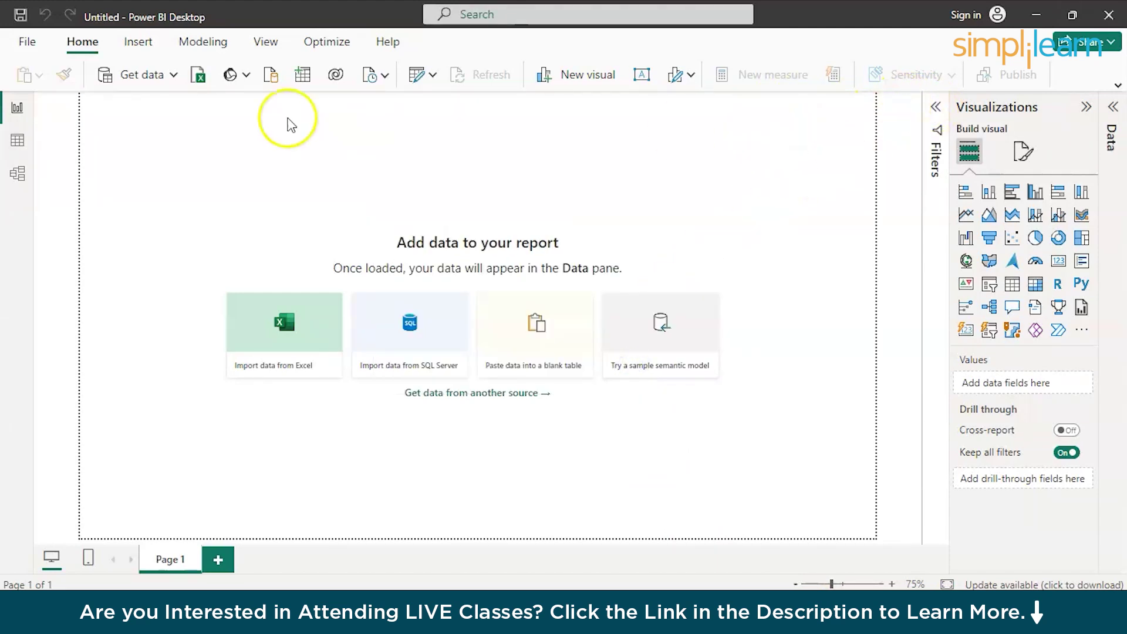
left_click(256, 324)
double_click(205, 189)
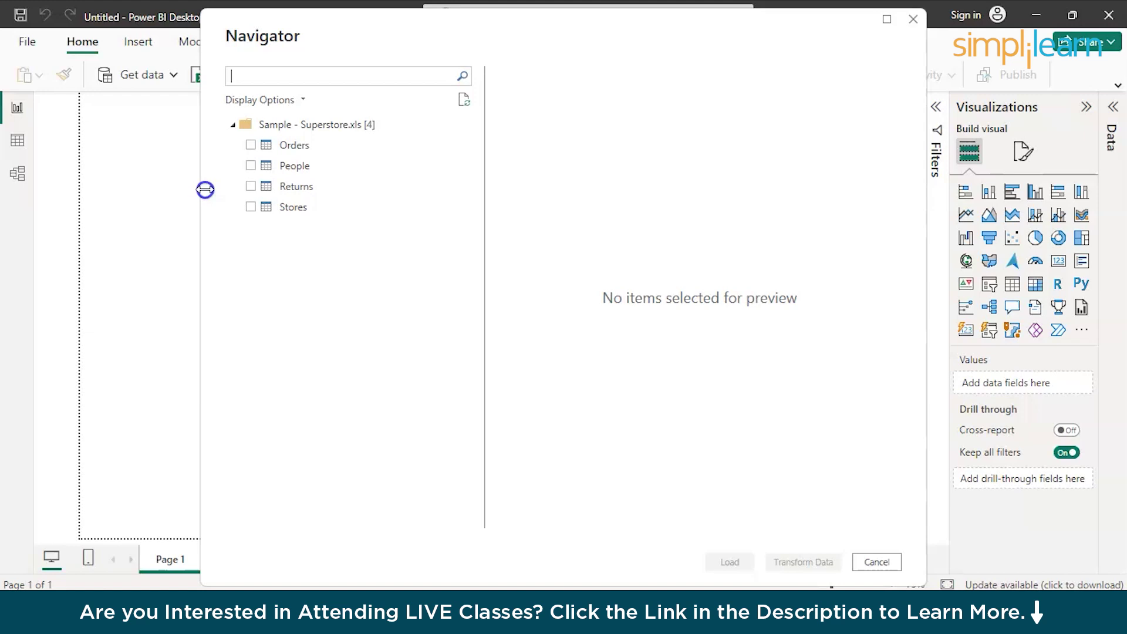
Select the Orders and Stores sheets, leaving Returns out, and send them to Transform Data.
left_click(253, 145)
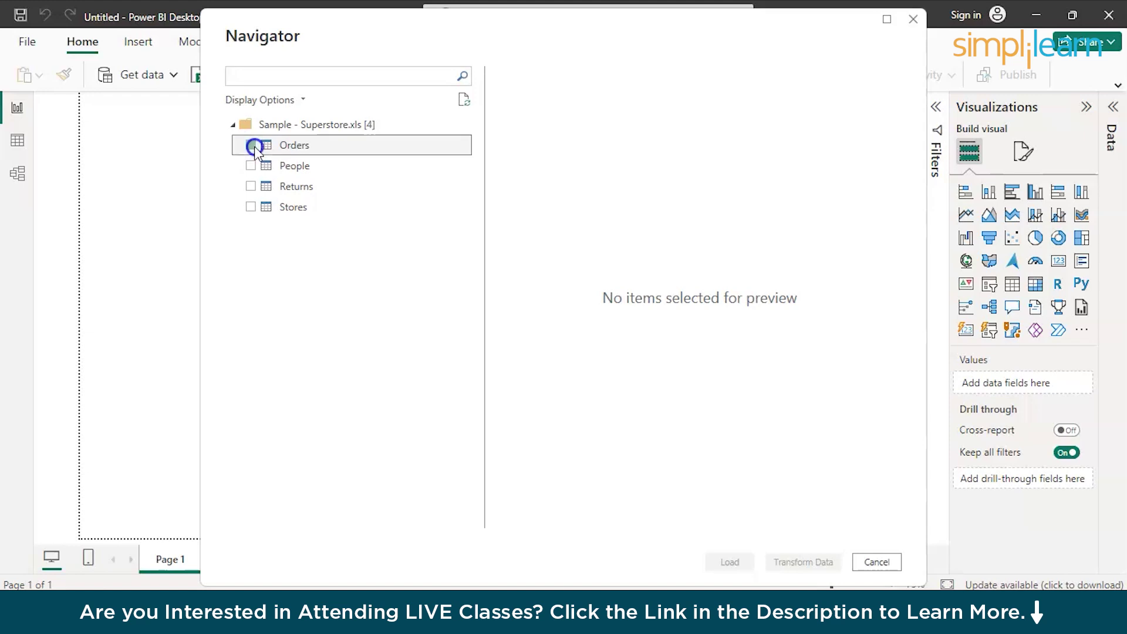
left_click(250, 208)
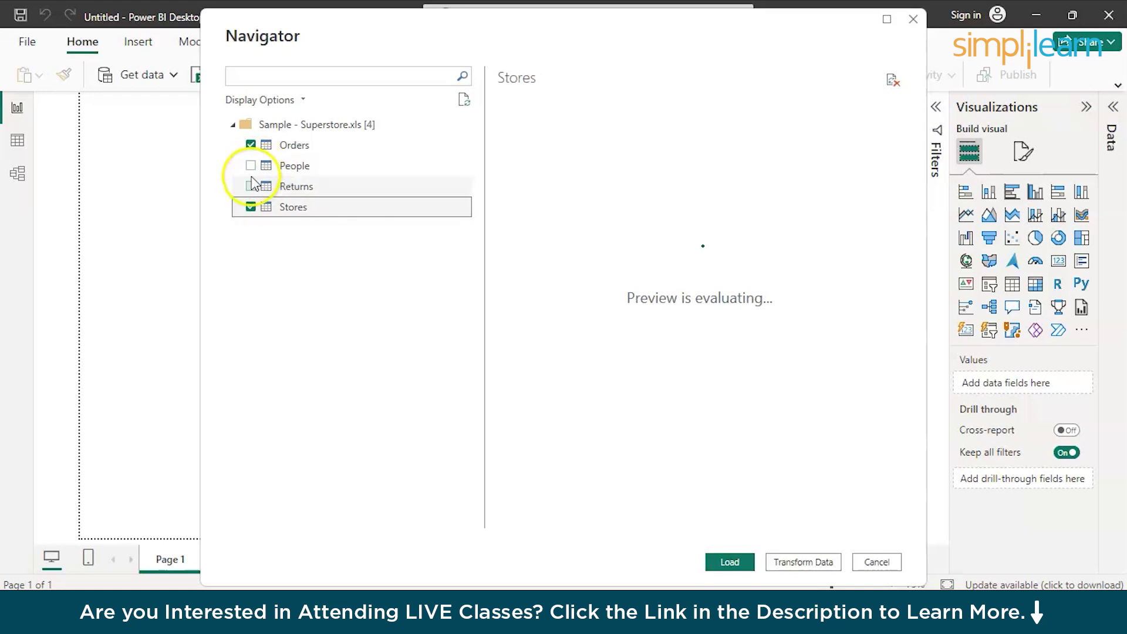
left_click(247, 186)
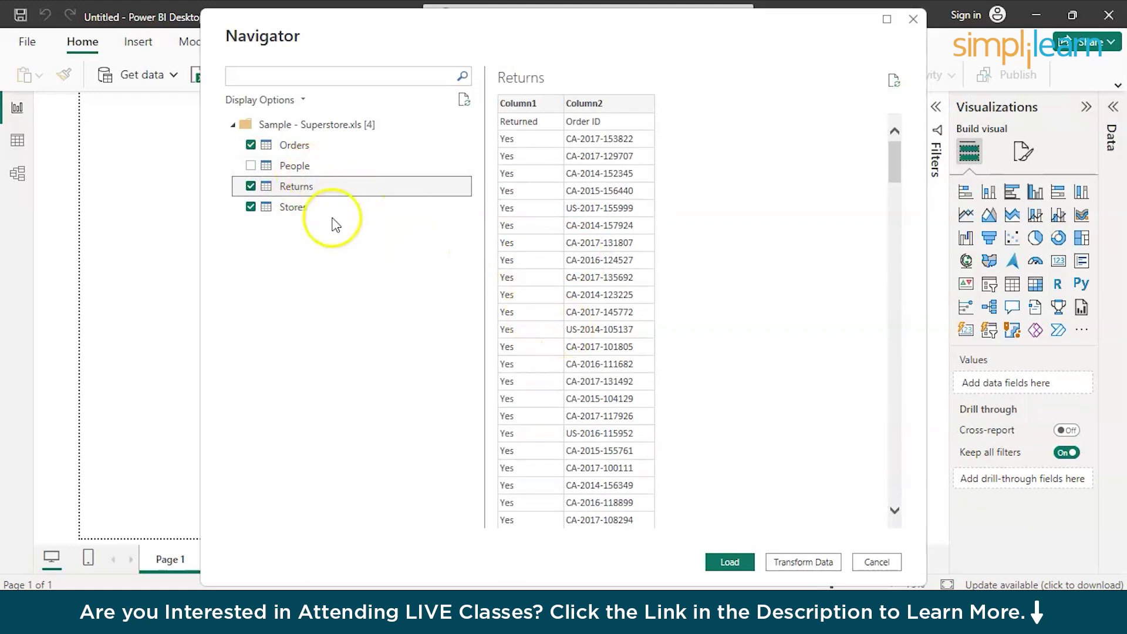
left_click(250, 186)
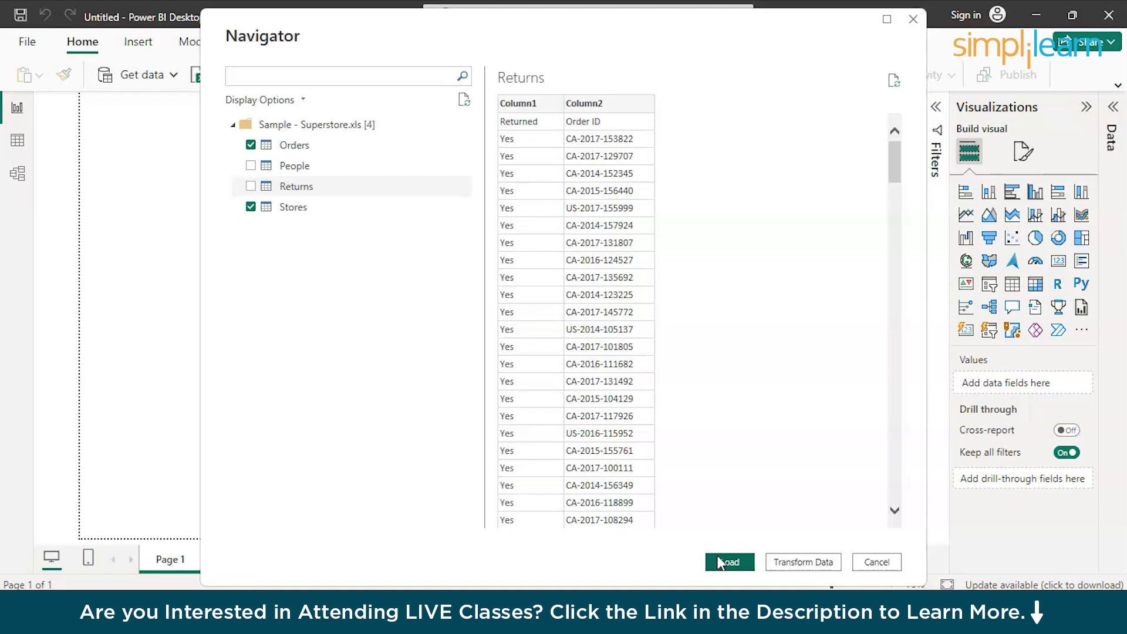
left_click(802, 562)
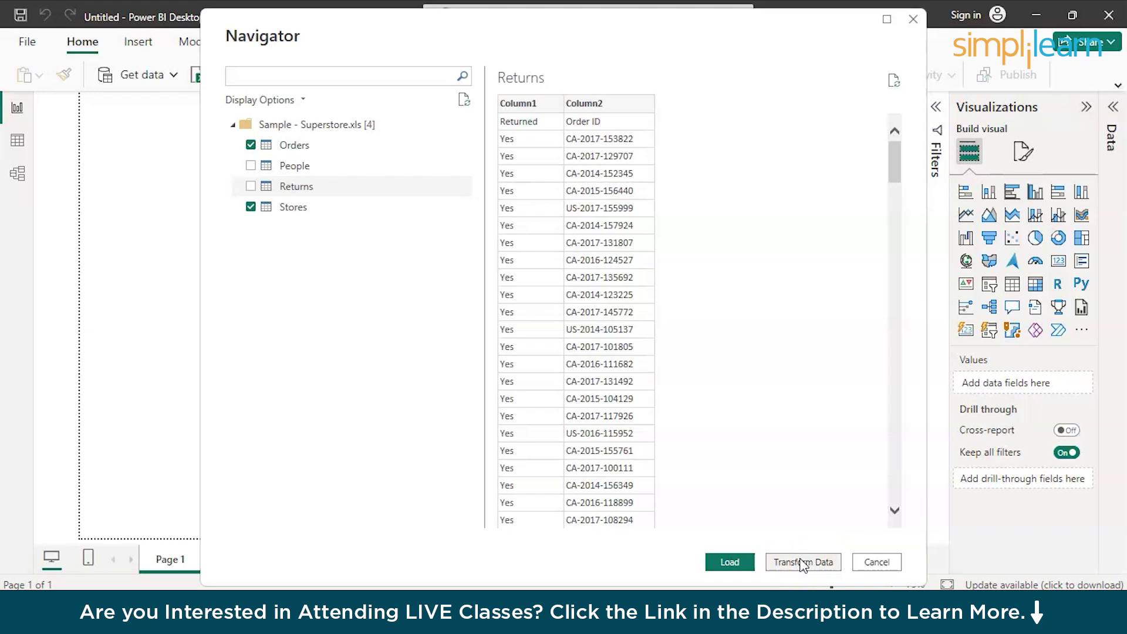
left_click(802, 563)
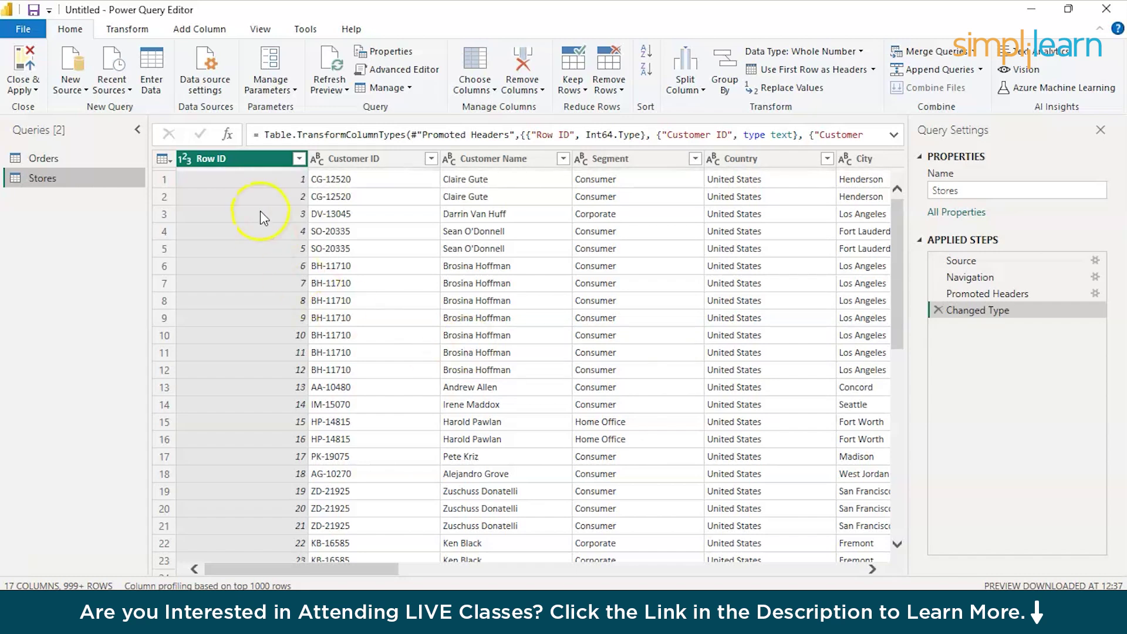
Show the Orders query and select Order Date to inspect its number values like 42682.
left_click(94, 158)
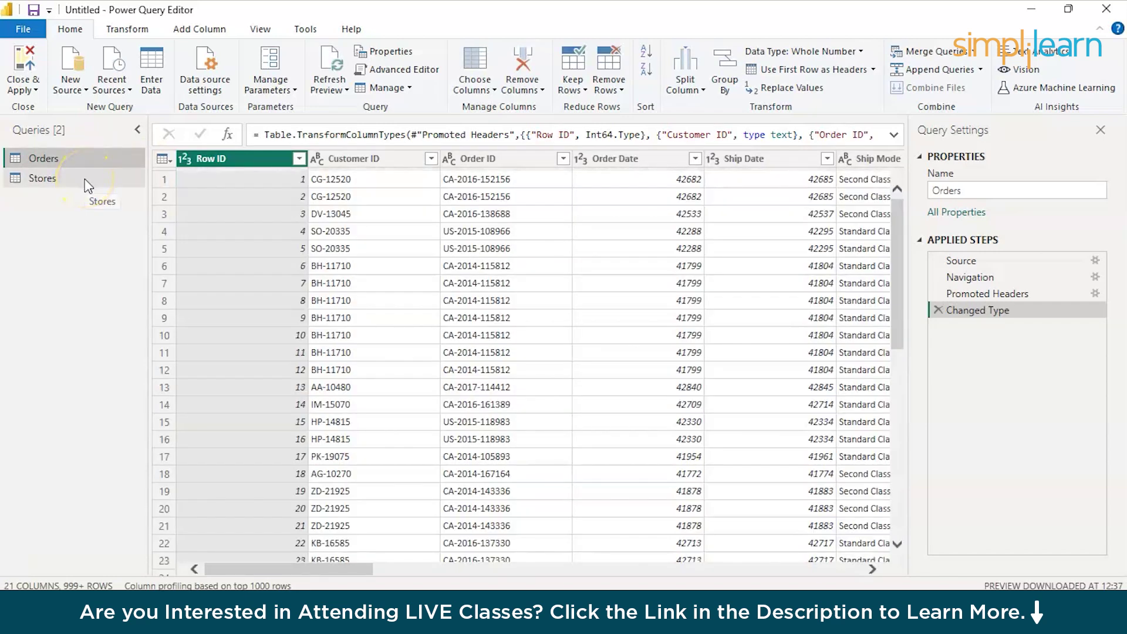
left_click(348, 200)
scroll(348, 200, "right", 5)
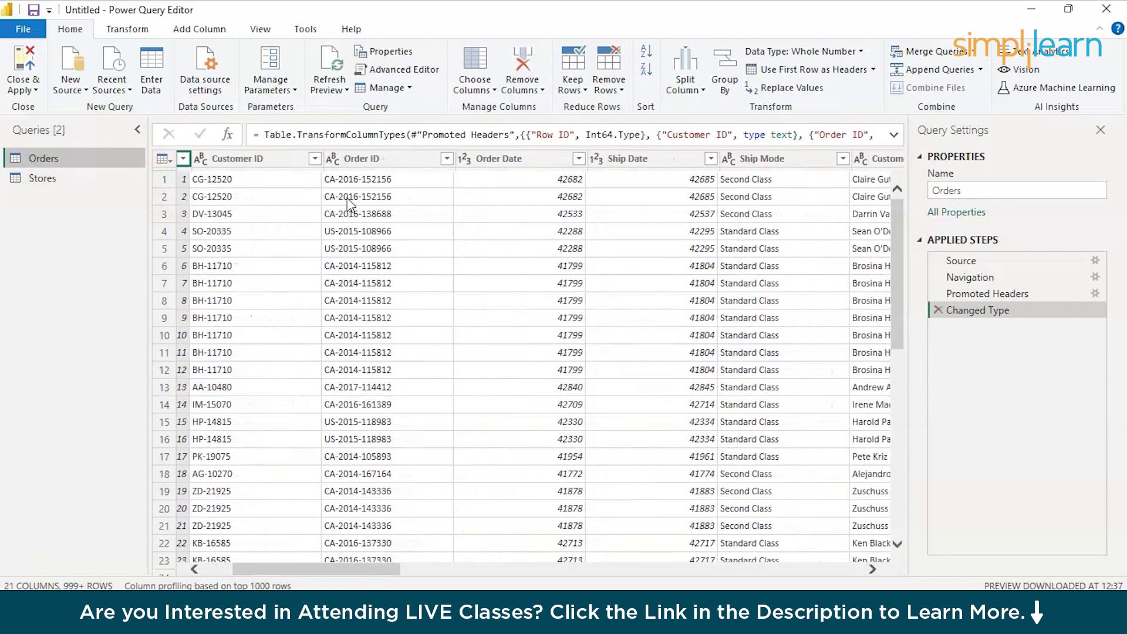
left_click(480, 163)
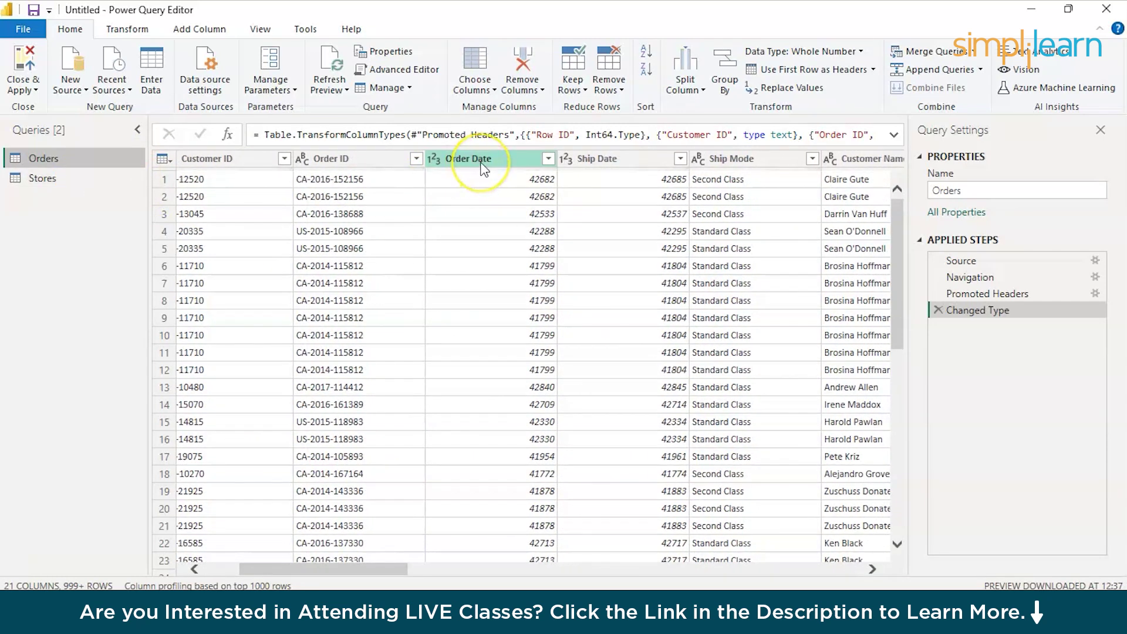
left_click(492, 179)
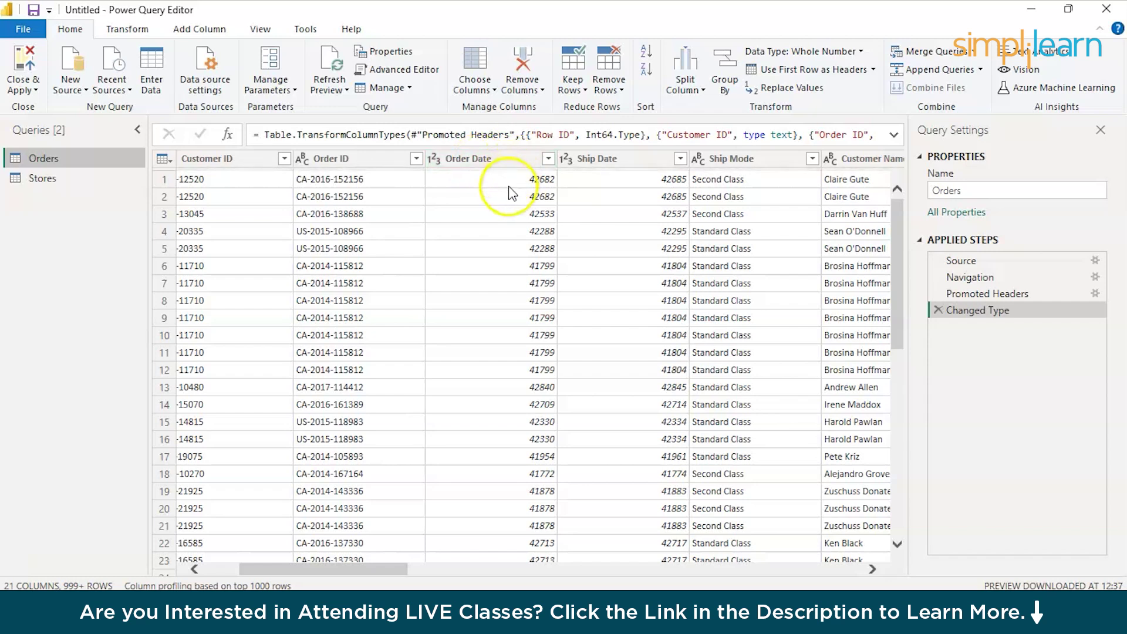
left_click(531, 182)
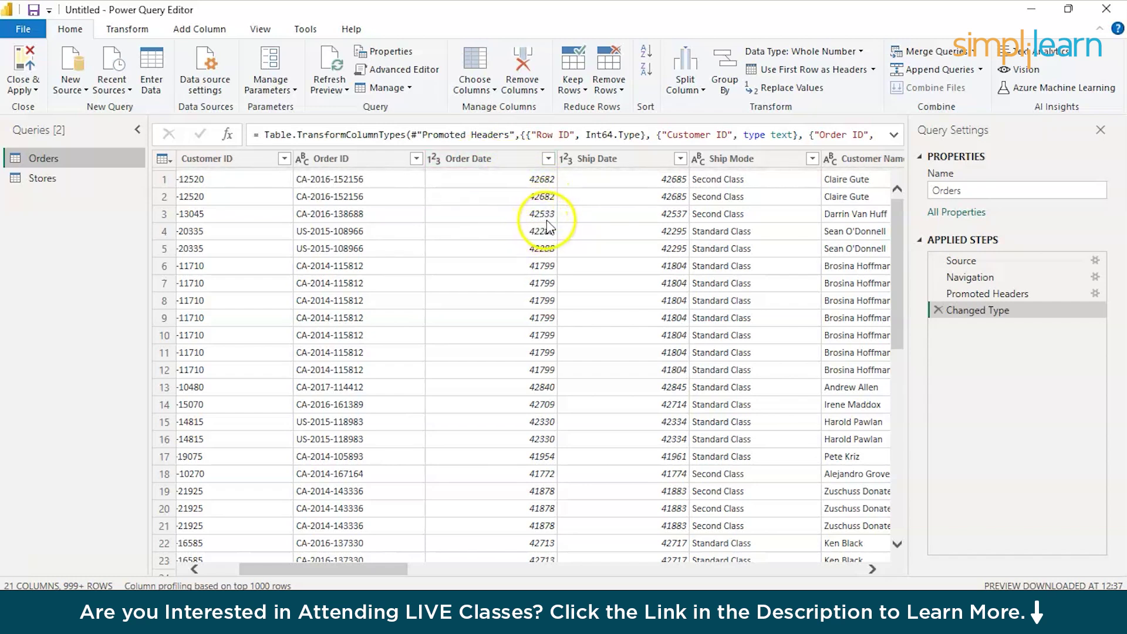
left_click(490, 164)
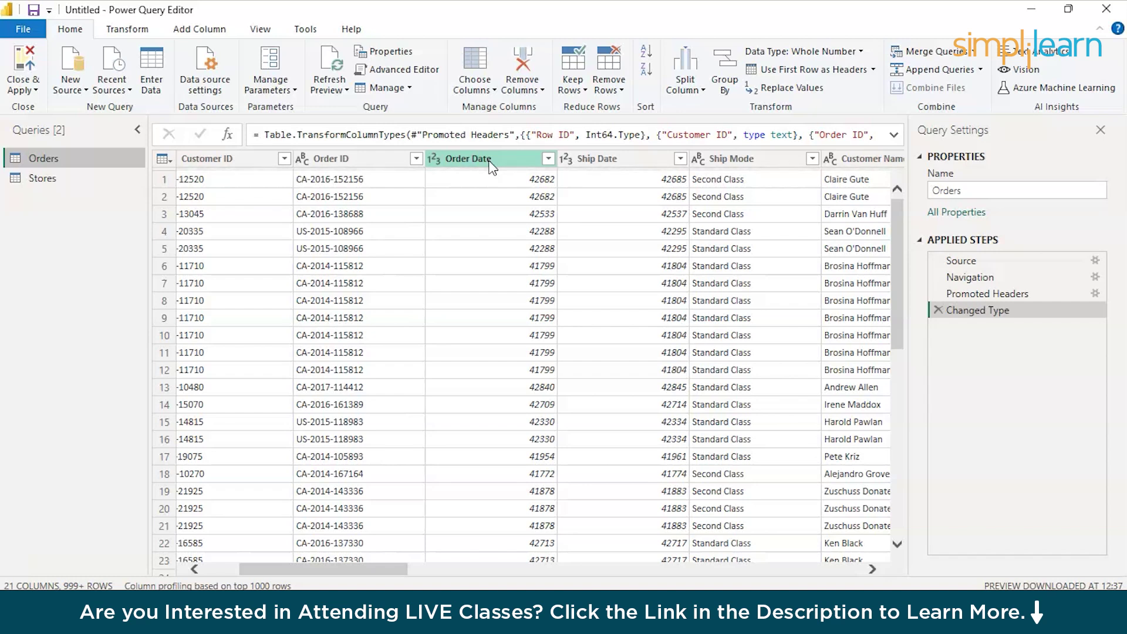
Change Order Date's type to Date, replacing the current conversion step.
left_click(492, 166)
left_click(549, 159)
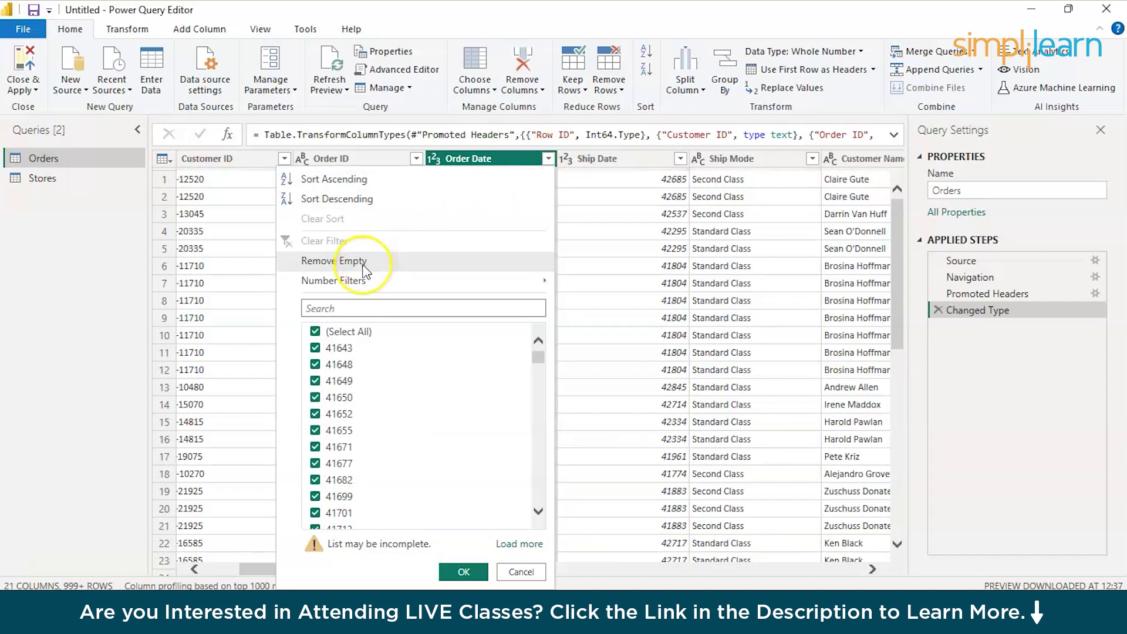
left_click(481, 156)
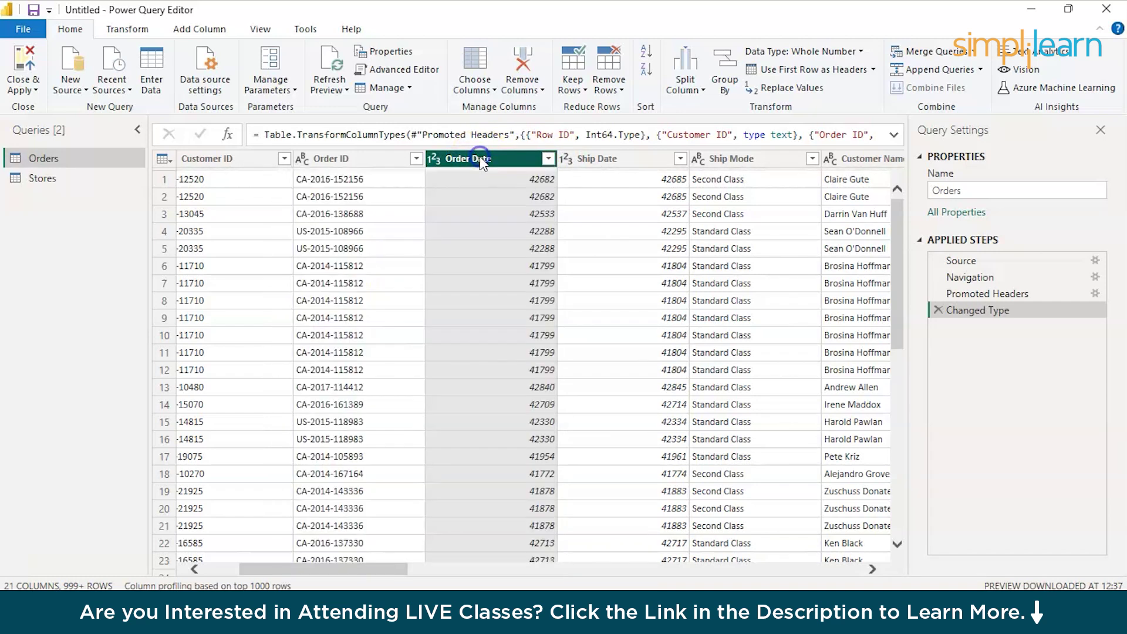
right_click(480, 156)
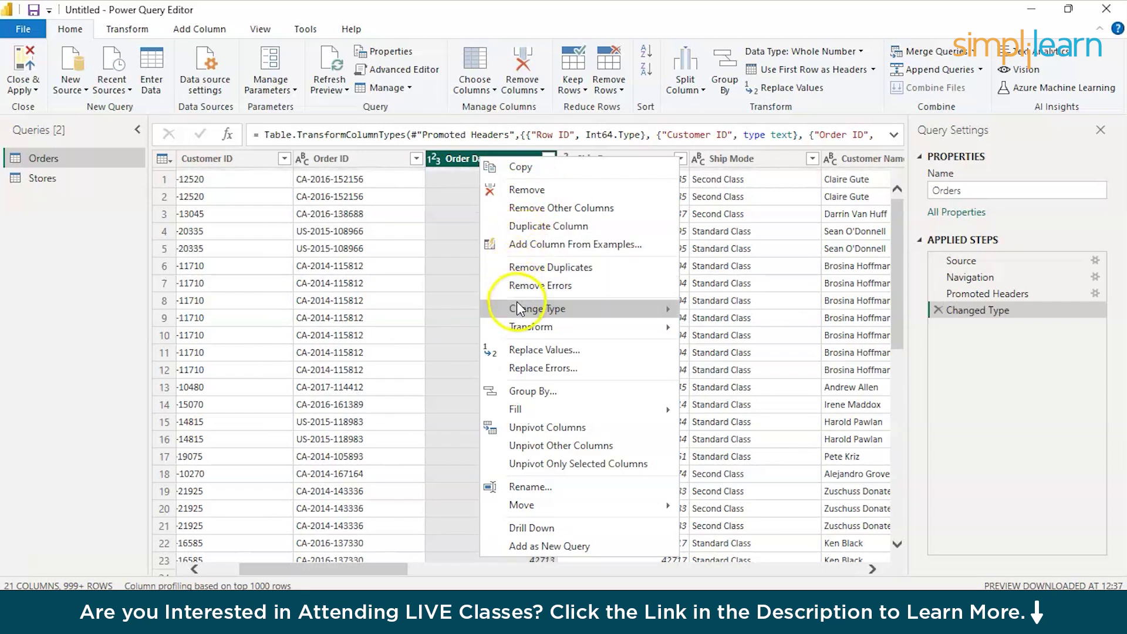
mouse_move(518, 307)
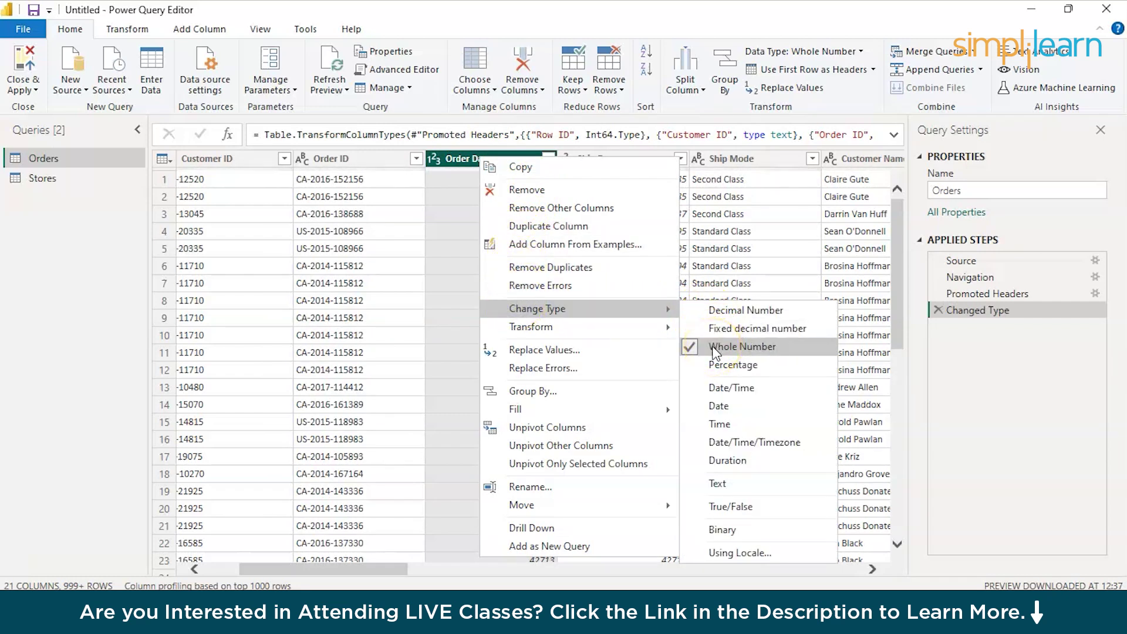
left_click(741, 410)
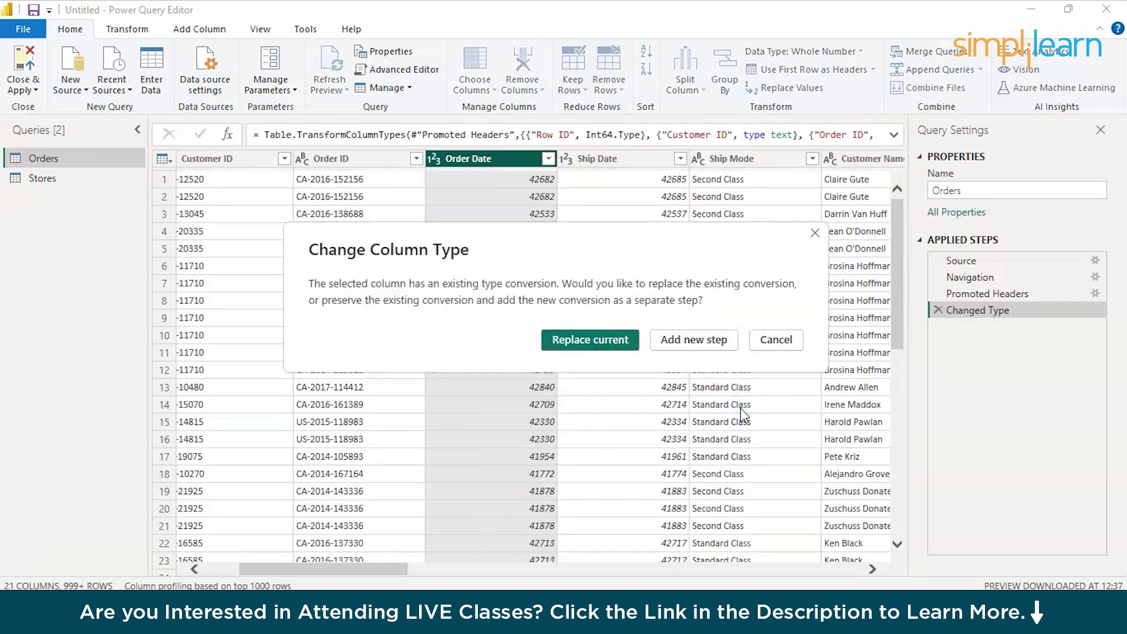
left_click(615, 342)
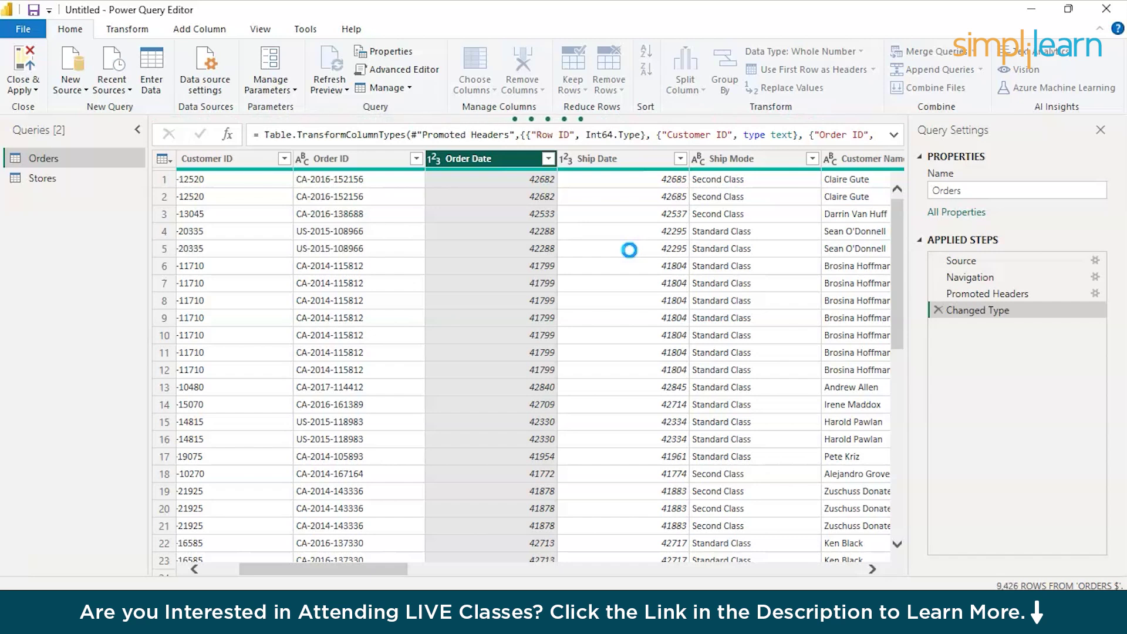
left_click(476, 167)
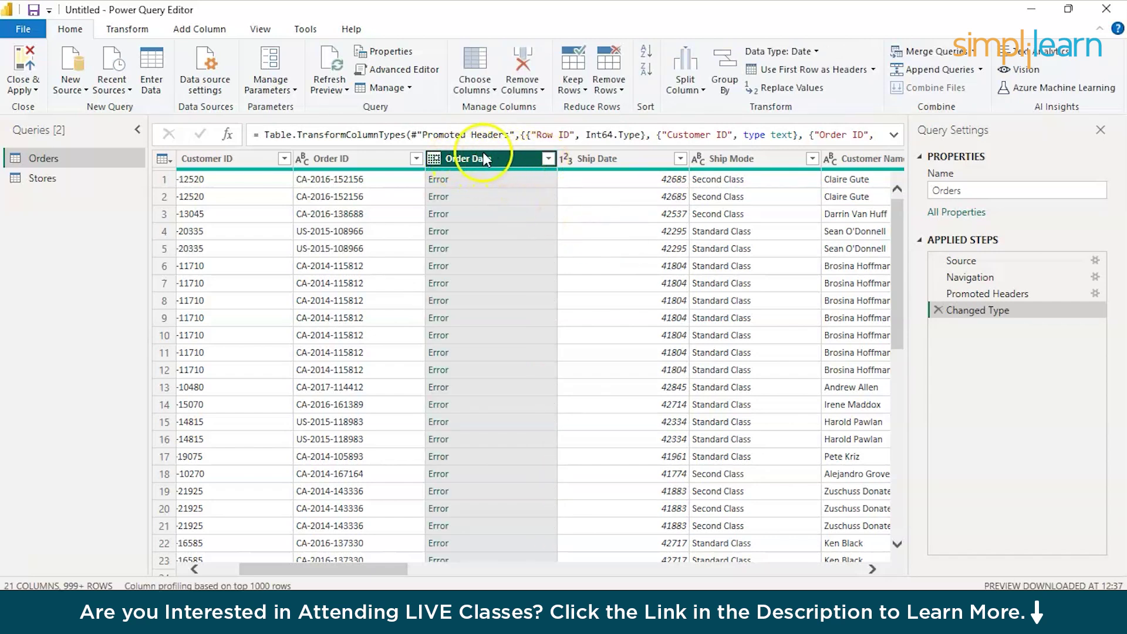
Check the error detail in the date cells and delete the Changed Type step.
left_click(582, 216)
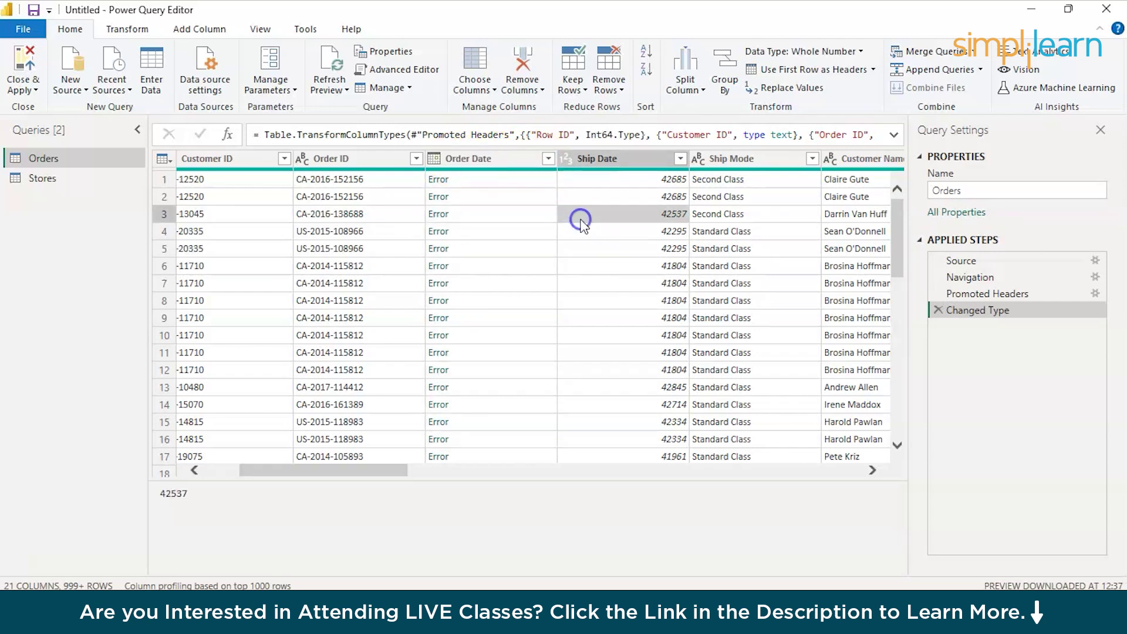
left_click(511, 188)
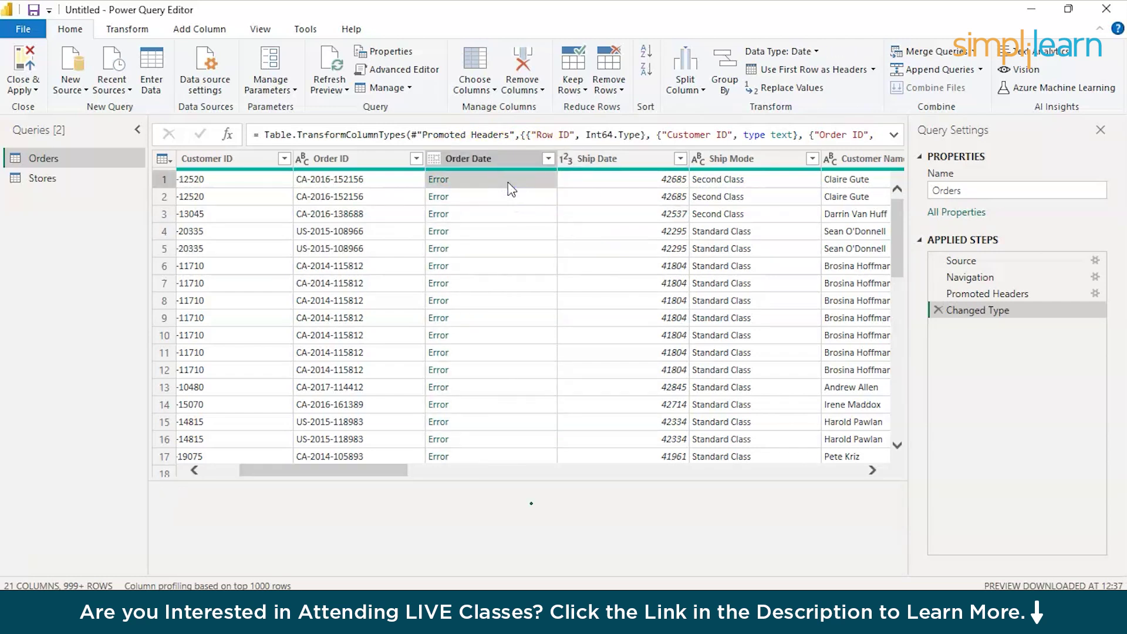
left_click(594, 179)
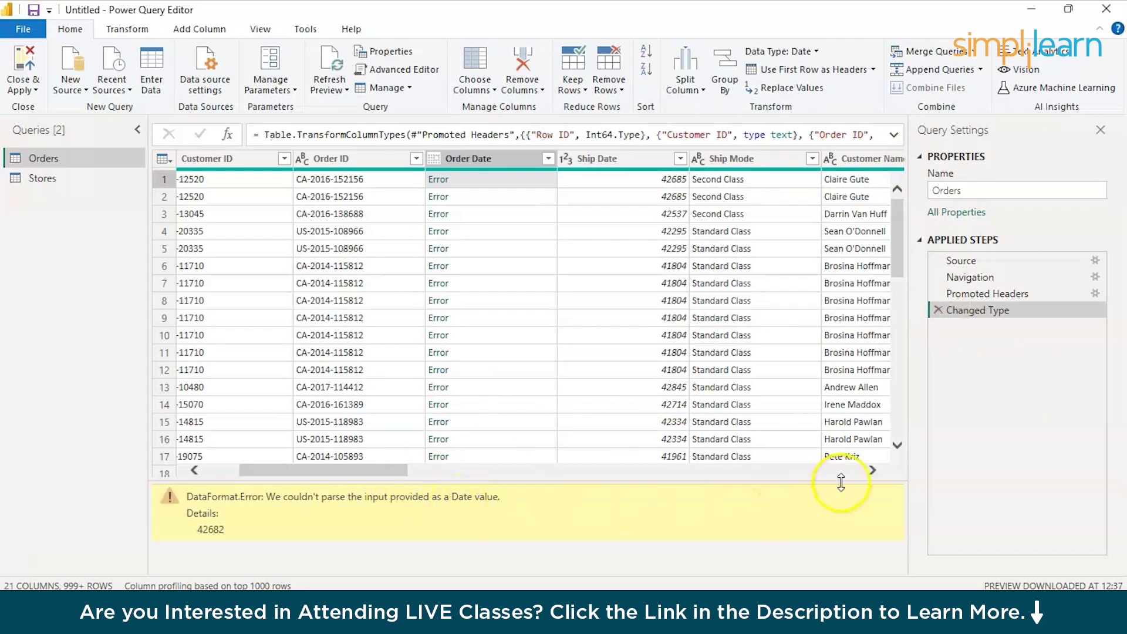
left_click(938, 310)
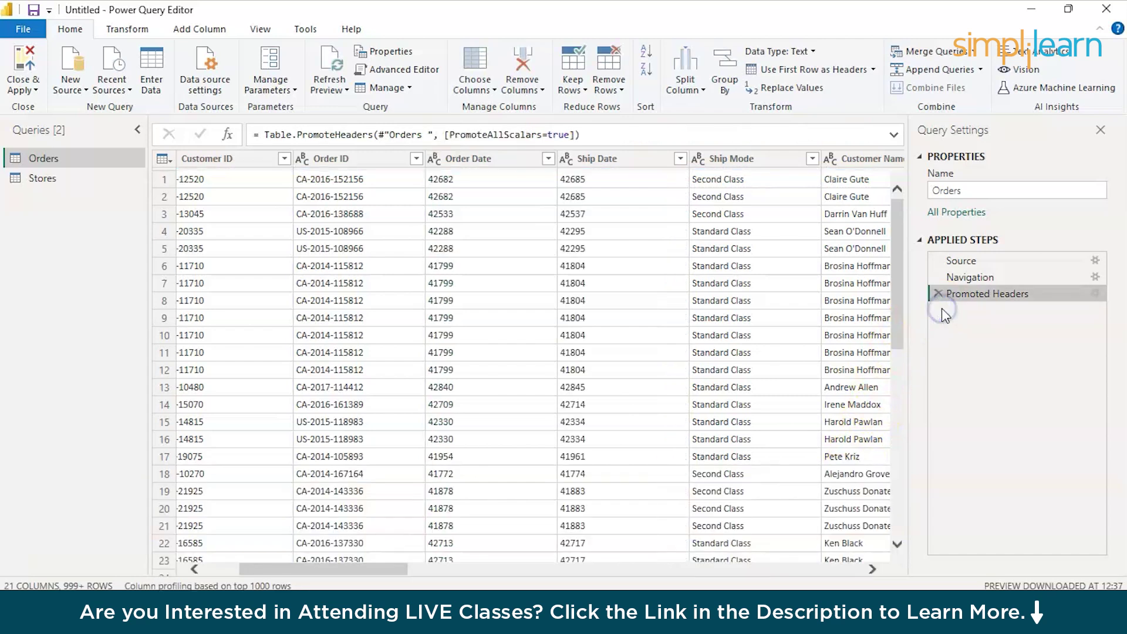
Set Order Date and Ship Date together to the Date/Time type.
left_click(507, 157)
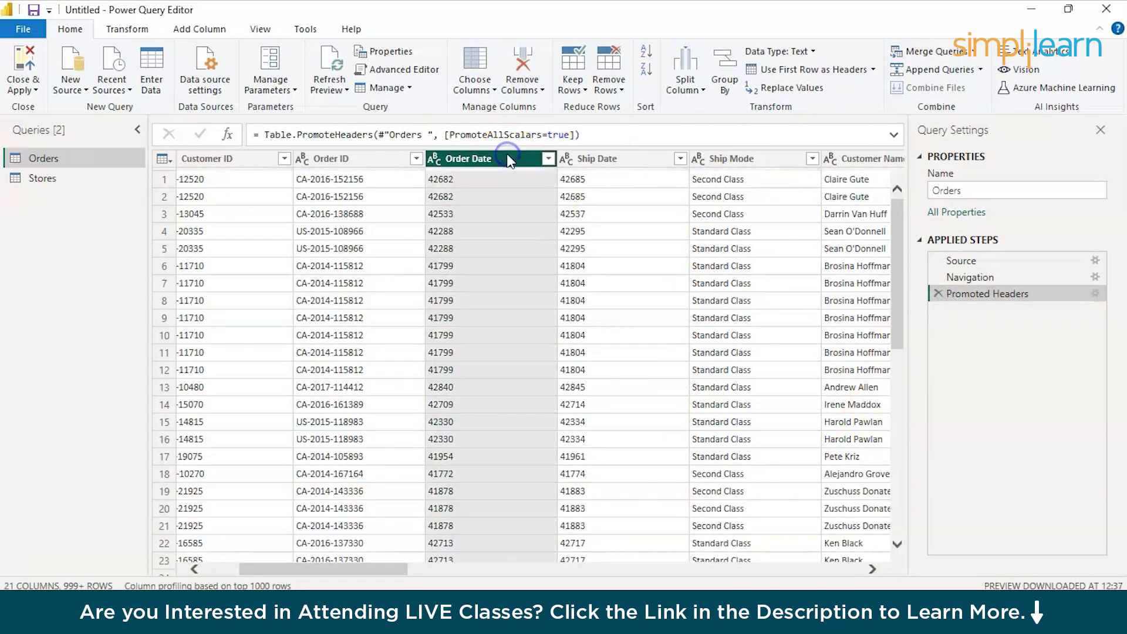
left_click(606, 159, "ctrl")
right_click(608, 162)
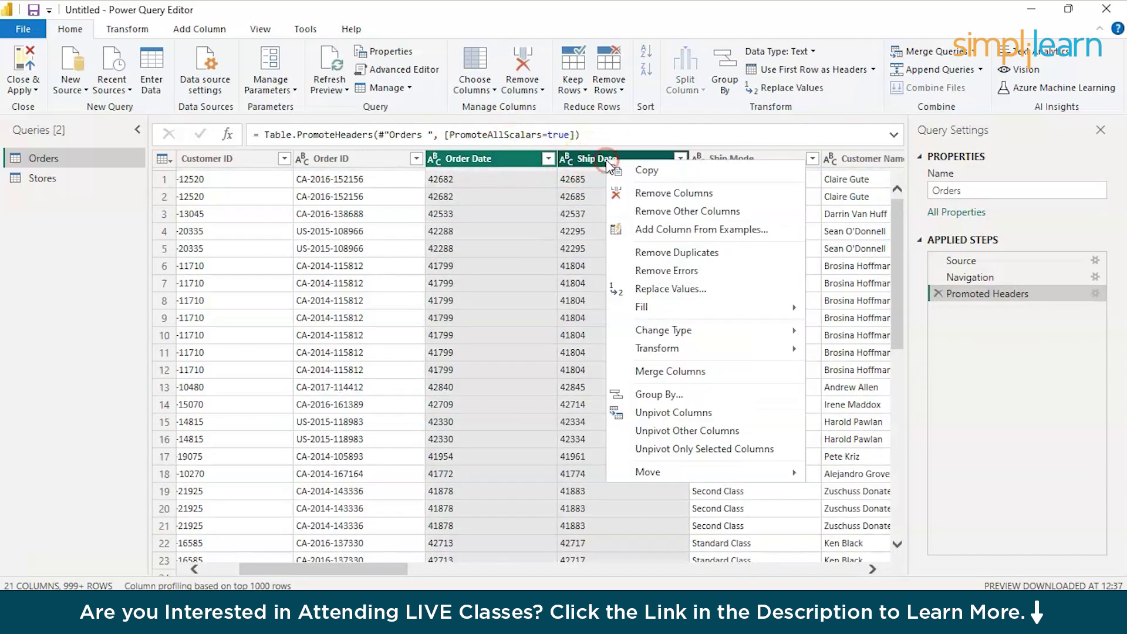
left_click(626, 327)
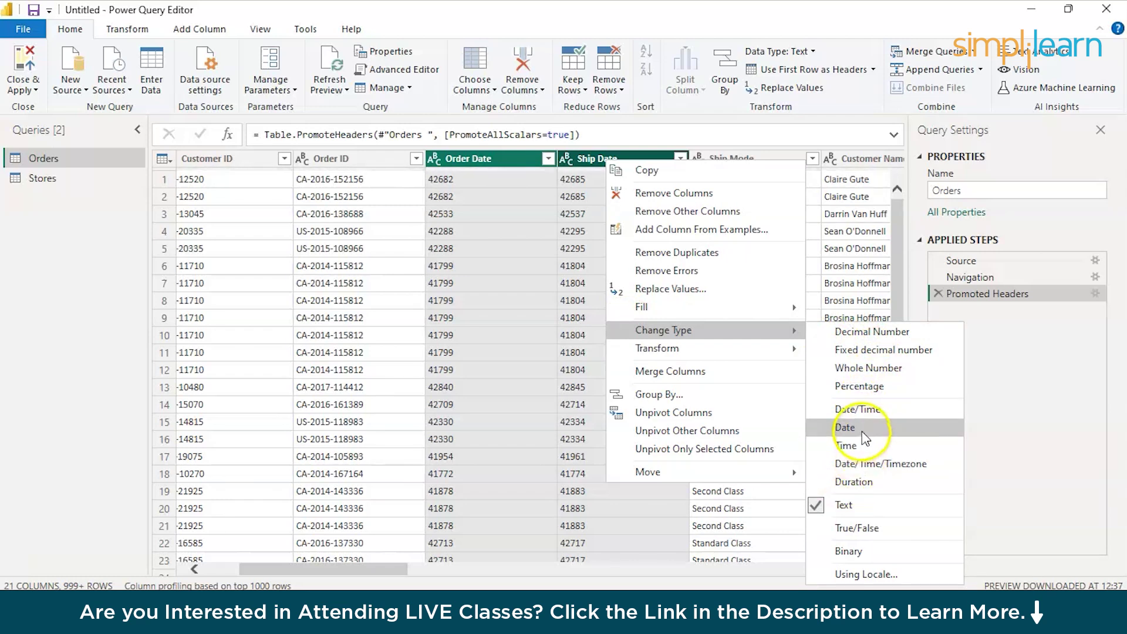
left_click(858, 410)
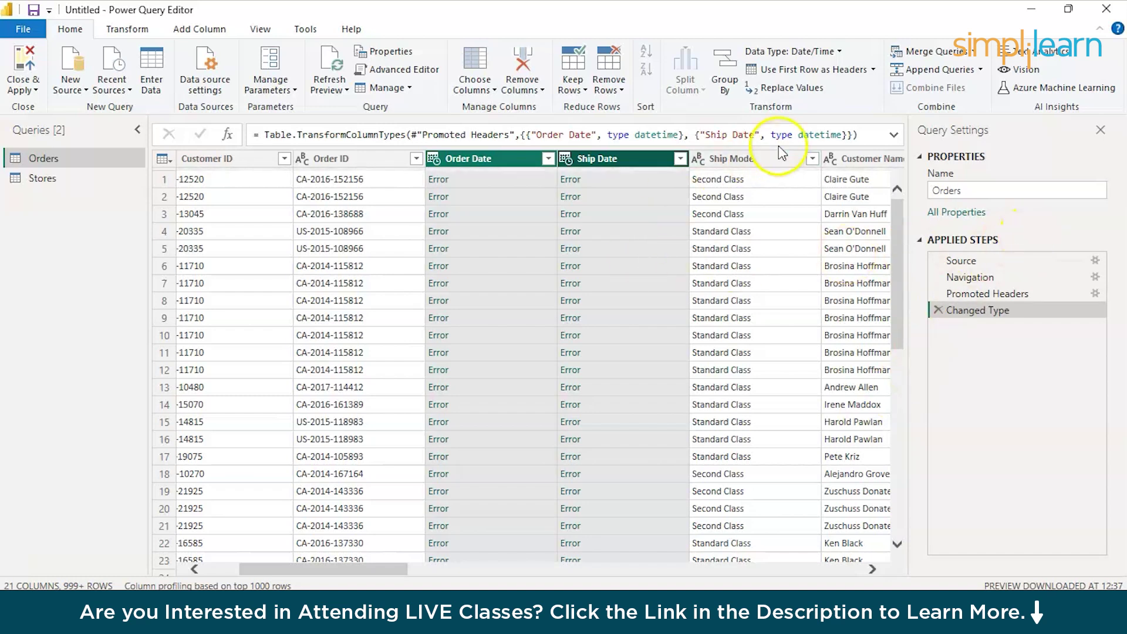
Add a Ship Date filter step to Orders, then go to the error and refresh the preview.
left_click(678, 160)
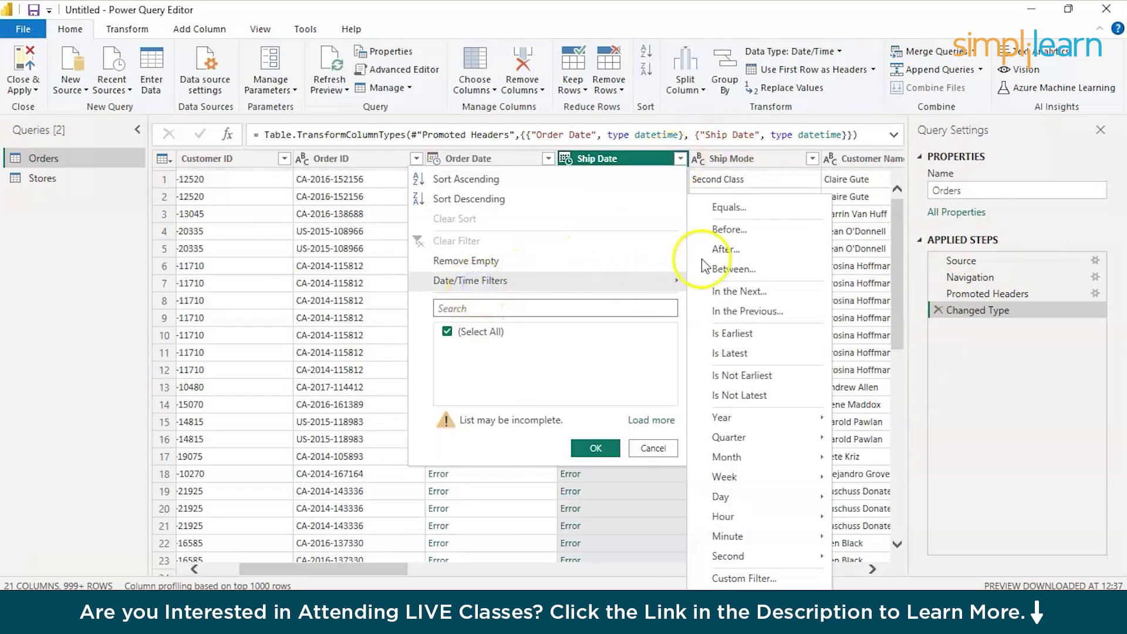
left_click(595, 449)
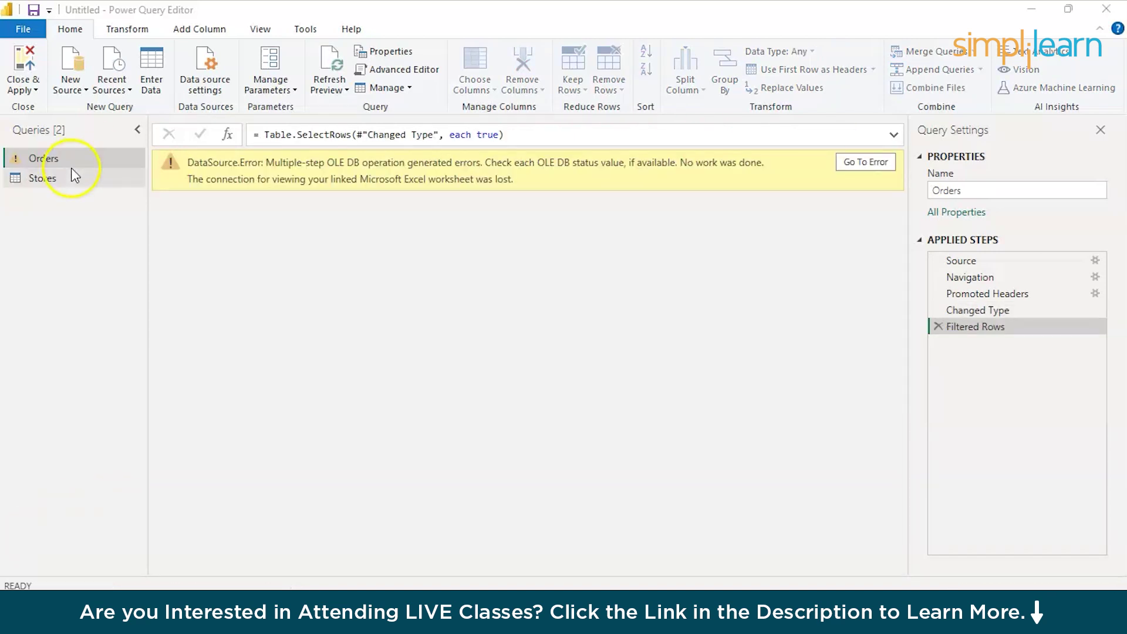
left_click(72, 169)
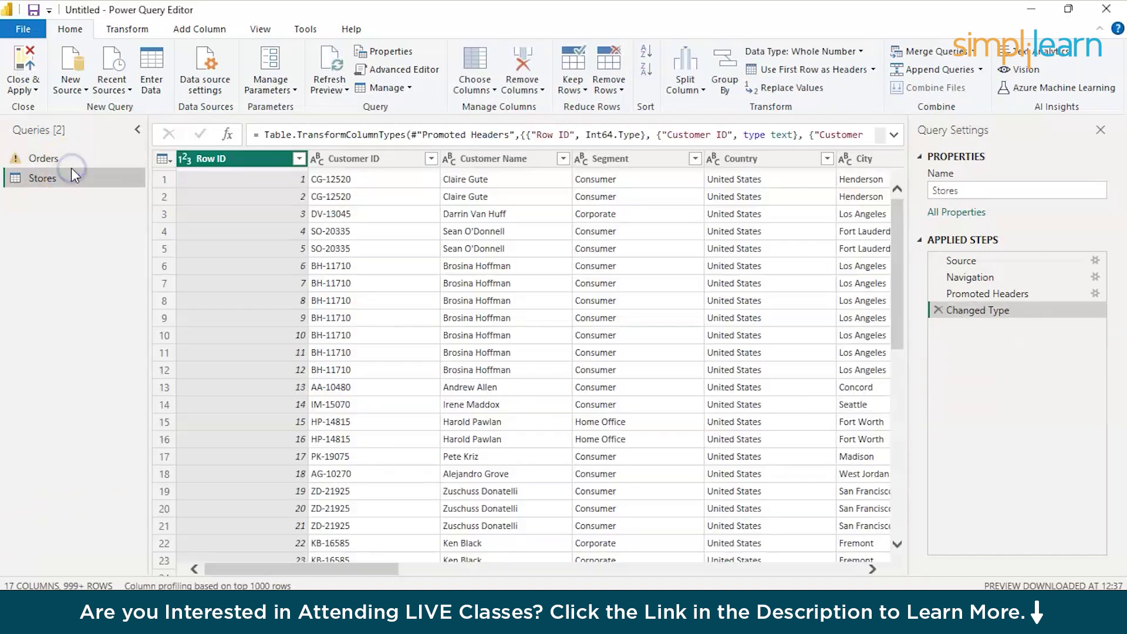
left_click(82, 157)
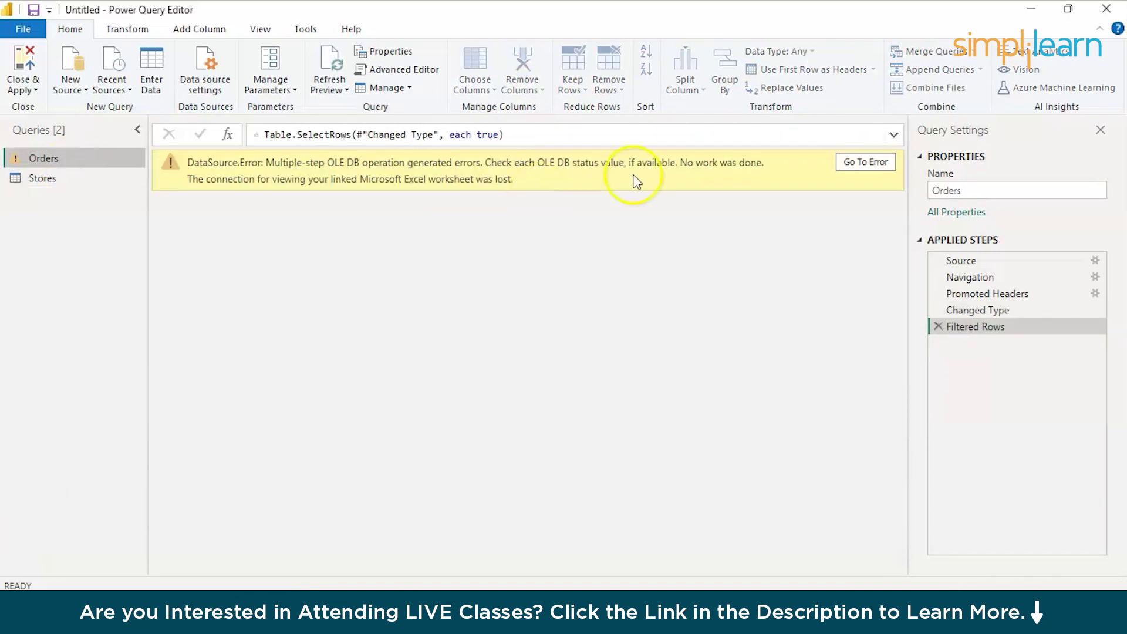
left_click(870, 163)
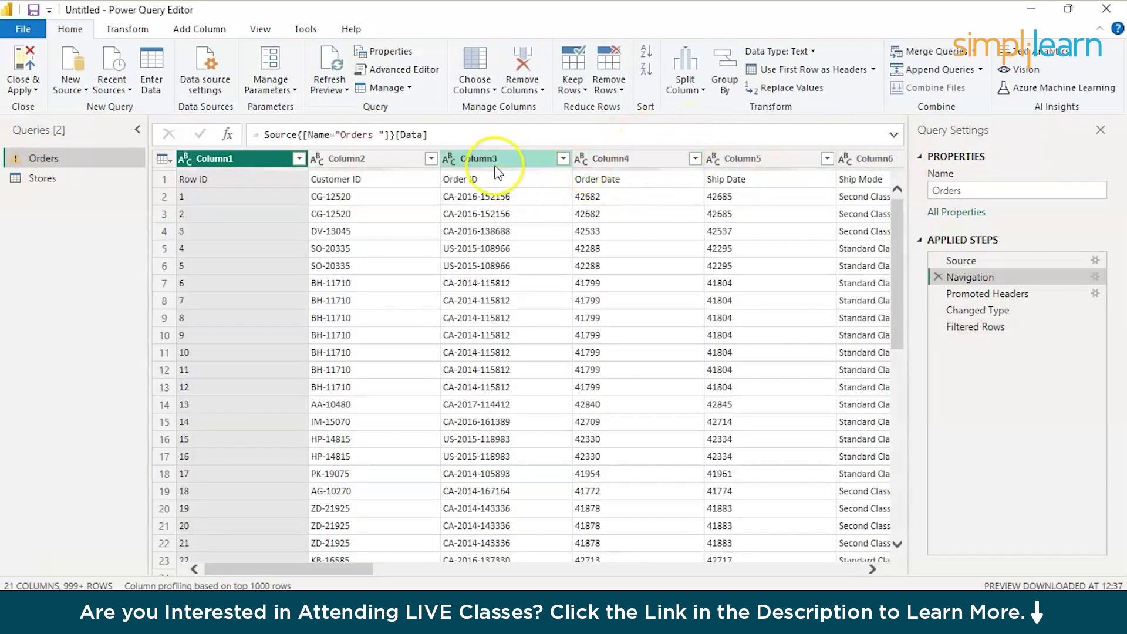
left_click(338, 74)
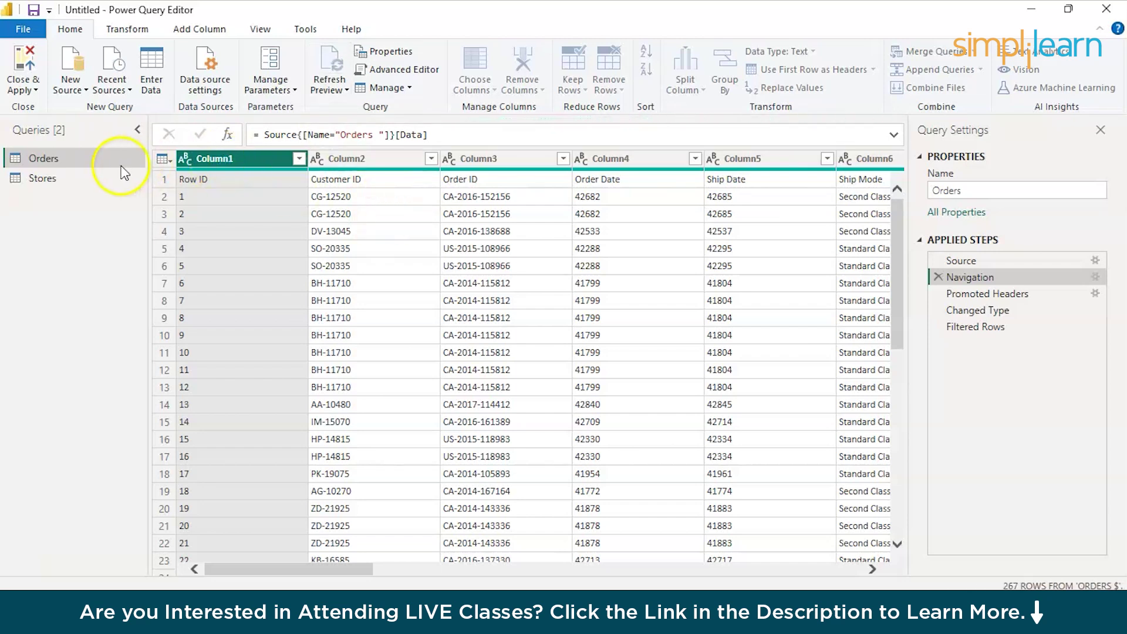
Split Stores' Customer Name by Space at the left-most delimiter into Customer Name.1 and .2.
left_click(79, 176)
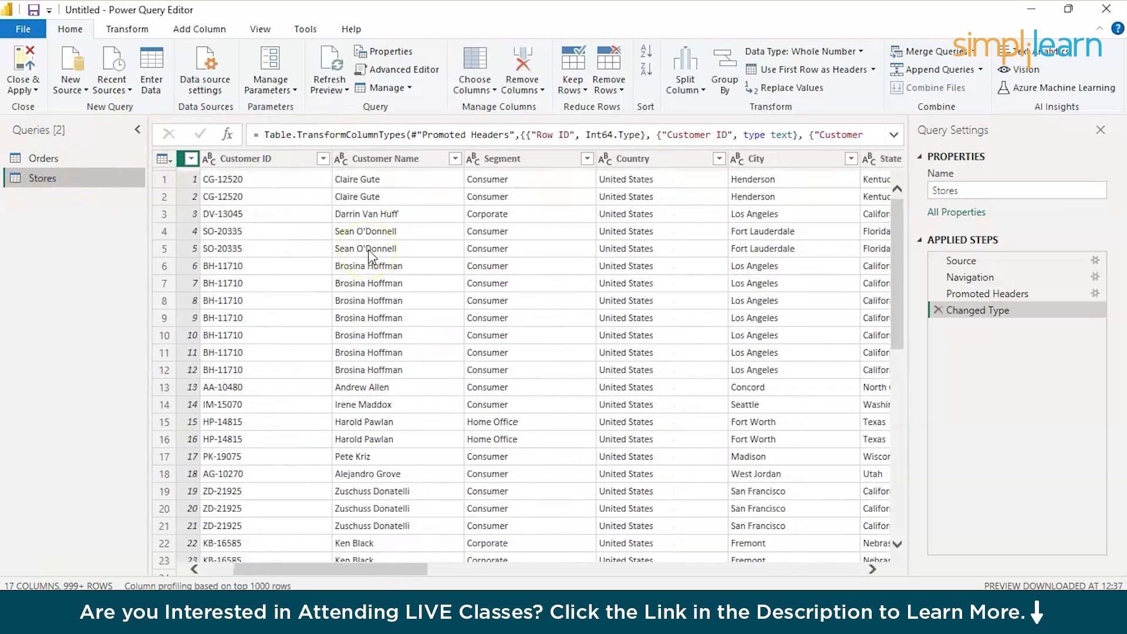
left_click(391, 160)
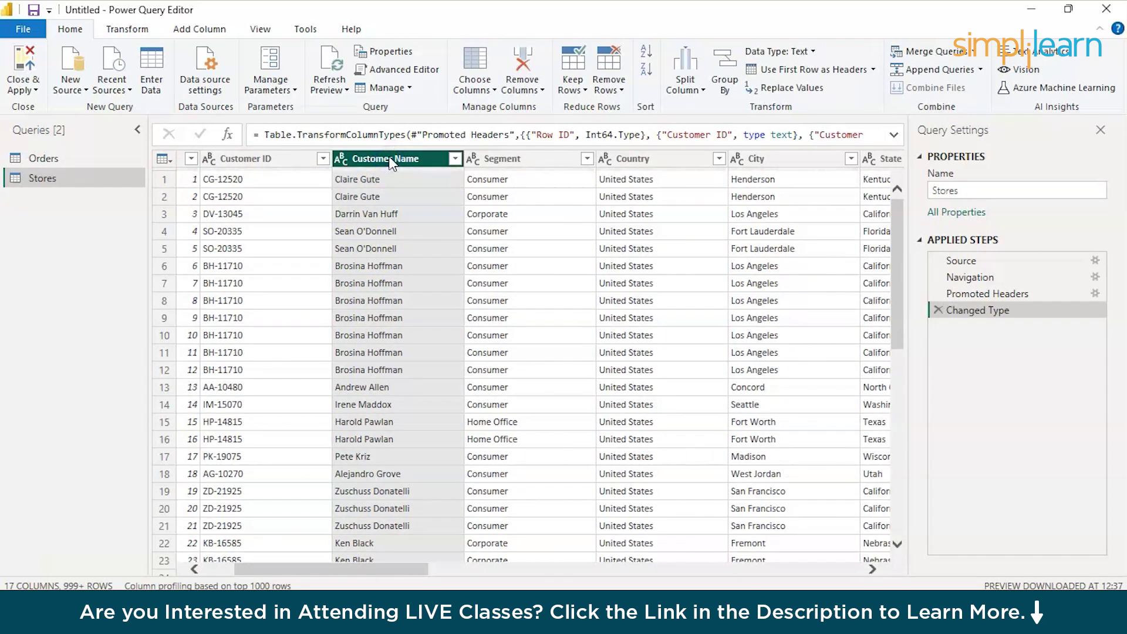
left_click(685, 83)
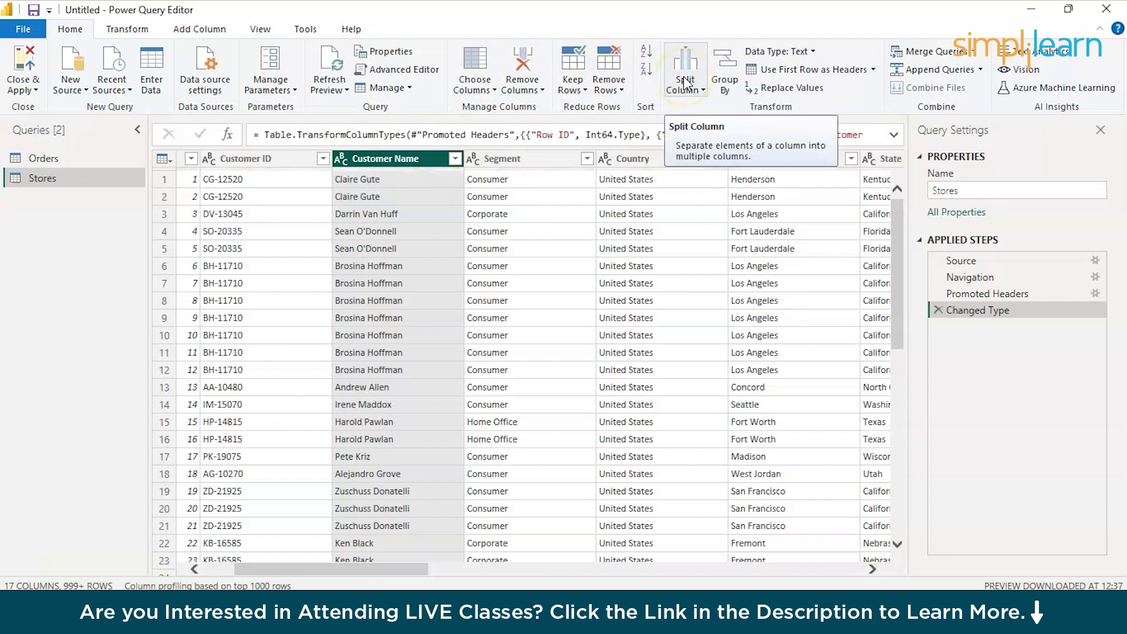
left_click(684, 84)
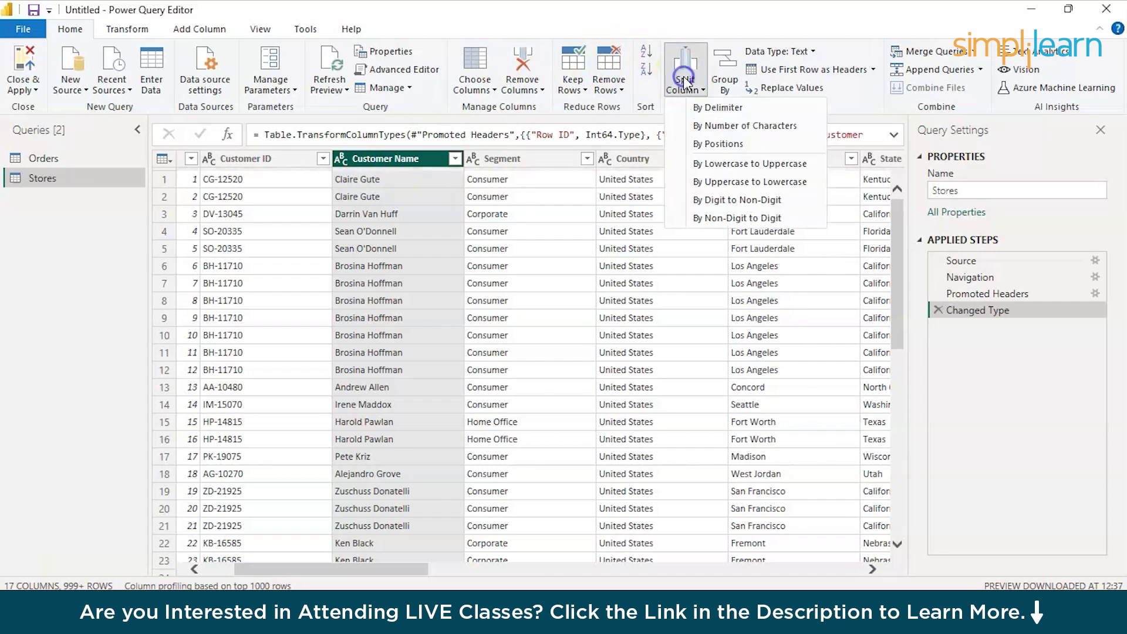
left_click(724, 111)
left_click(553, 189)
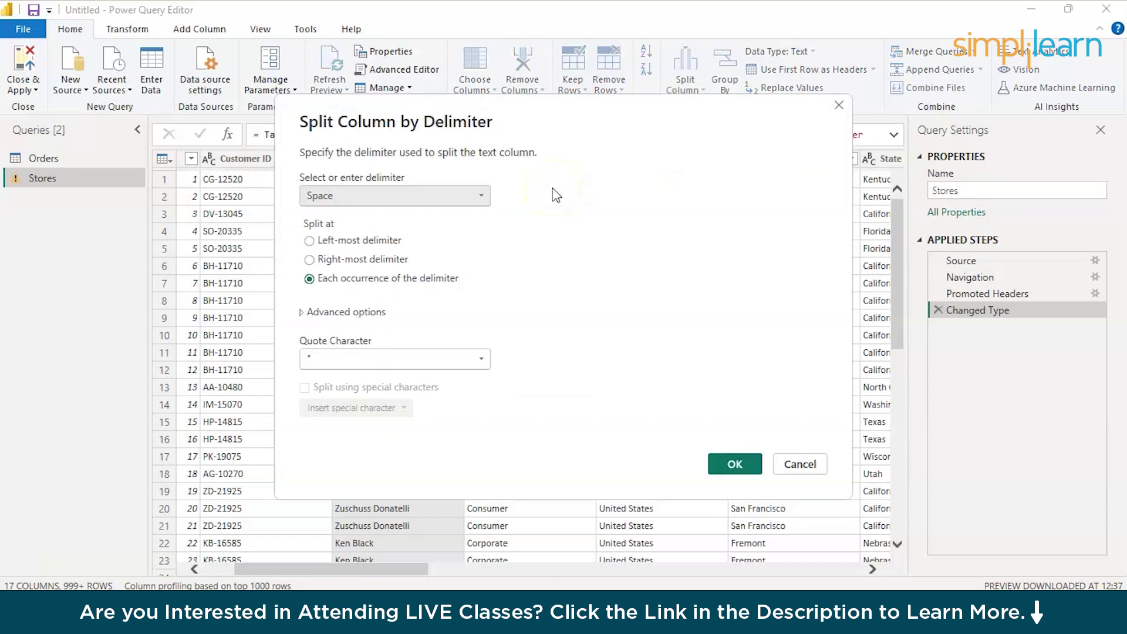
left_click(309, 242)
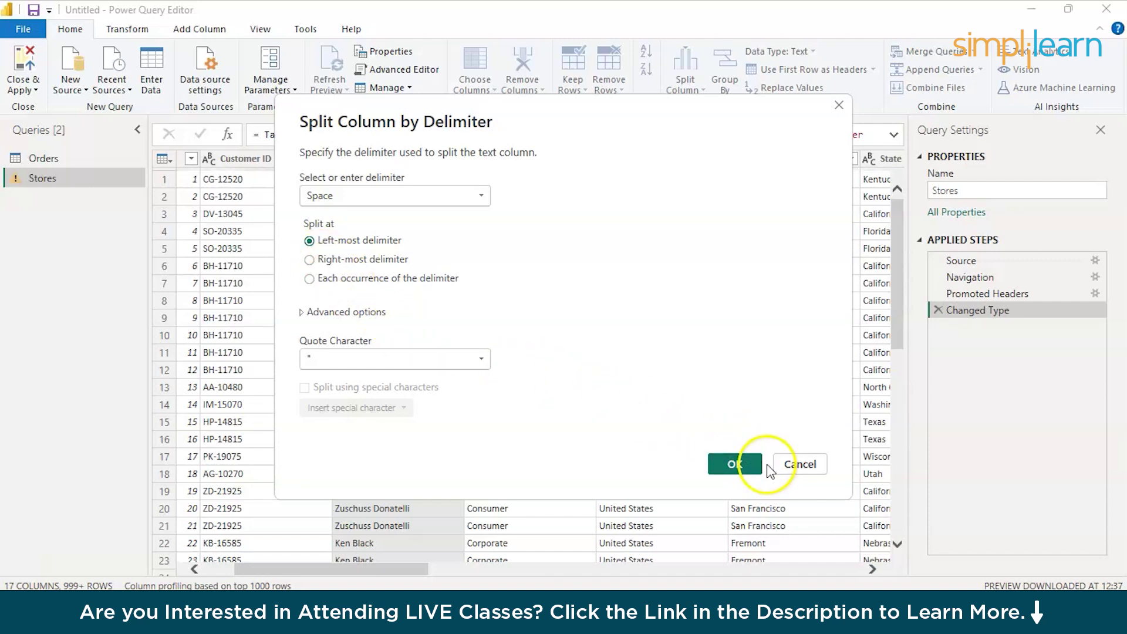
left_click(728, 463)
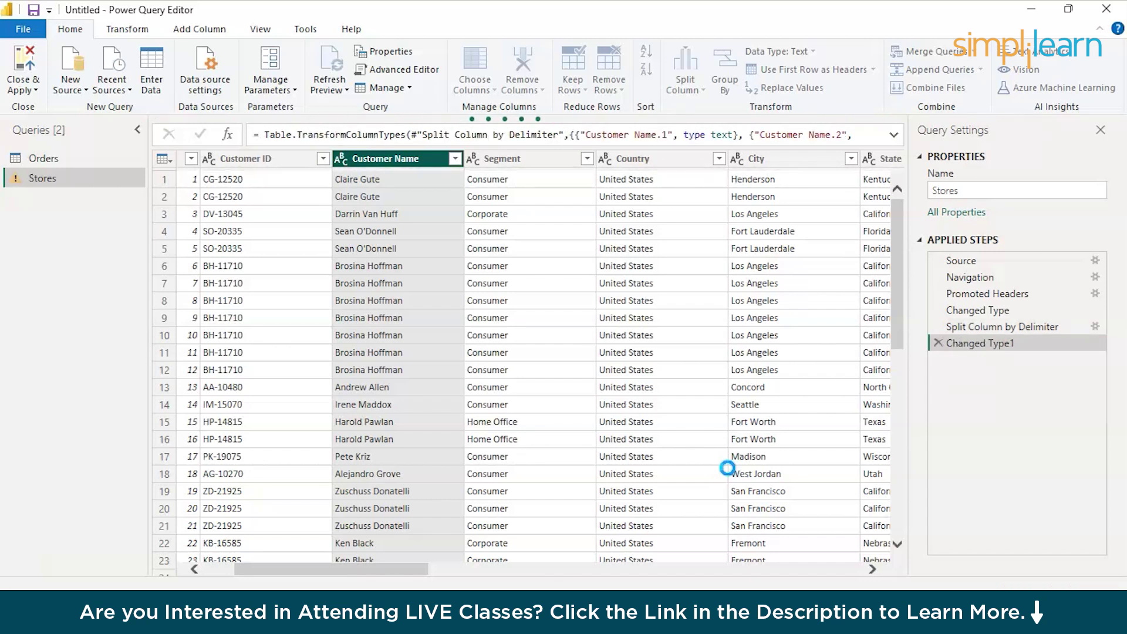
In the Orders query, open the Order Date filter list, load more values, and dismiss it unchanged.
left_click(306, 309)
left_click(111, 157)
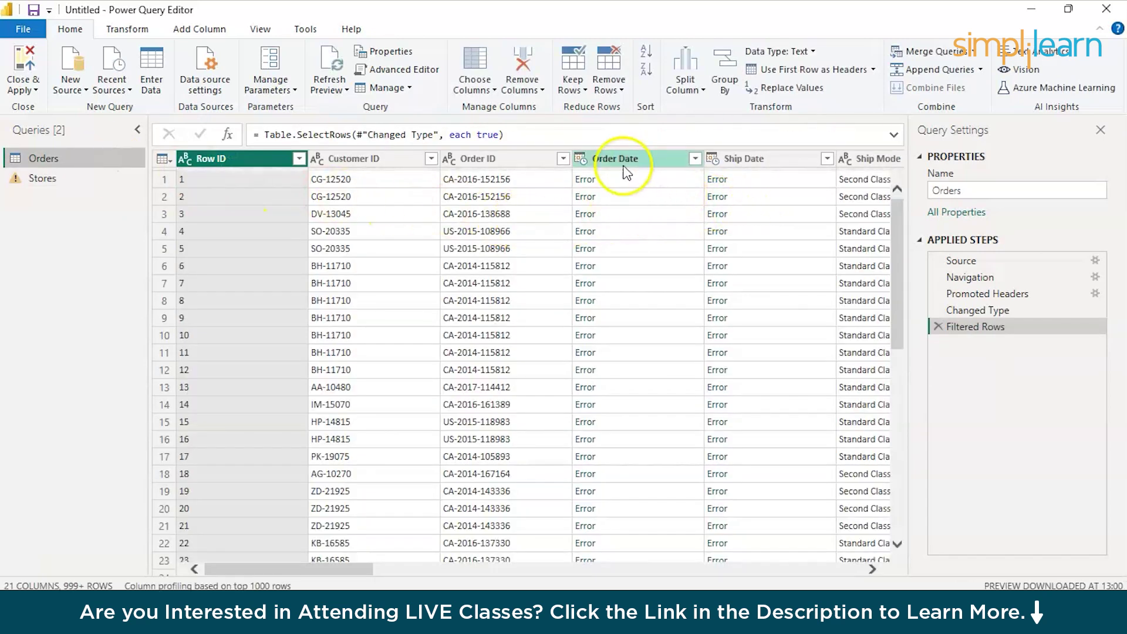
left_click(695, 158)
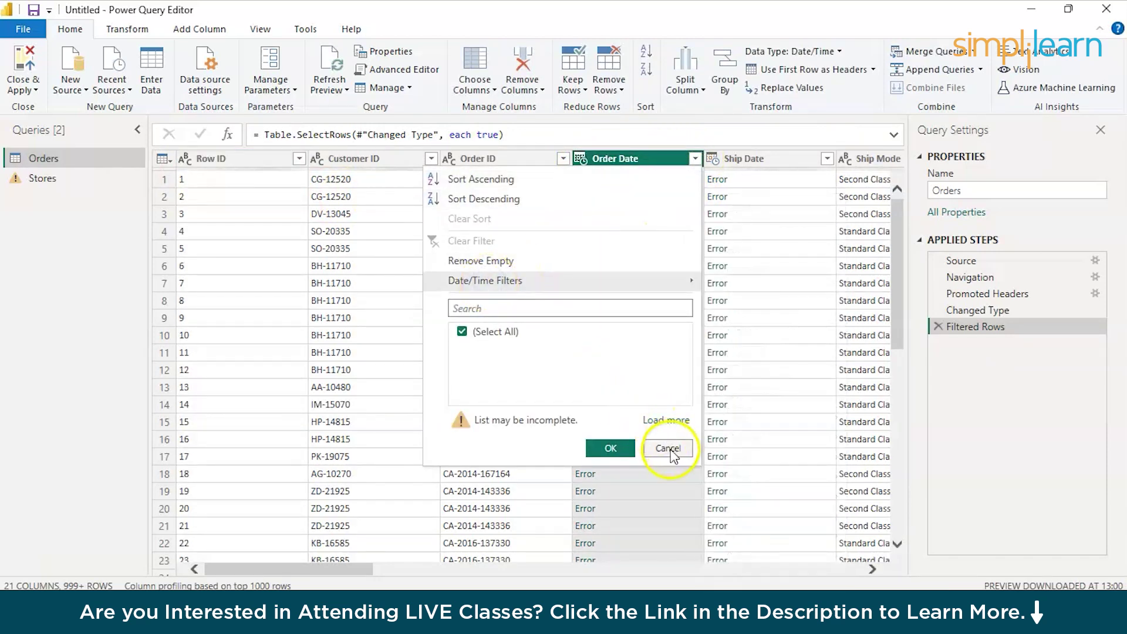
left_click(669, 449)
left_click(696, 159)
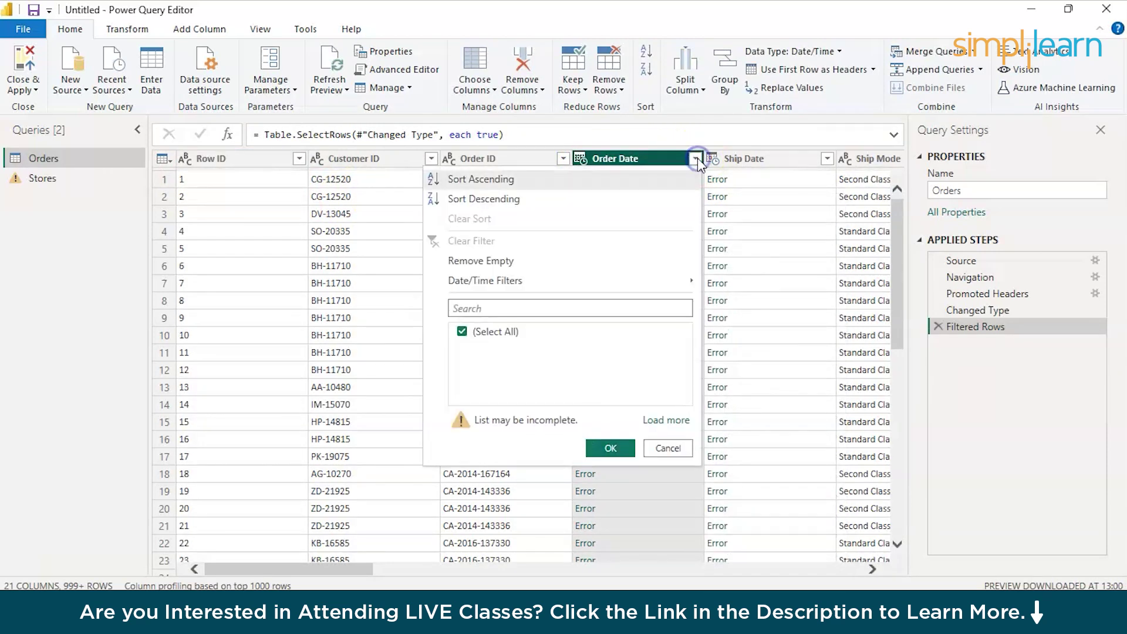
left_click(650, 424)
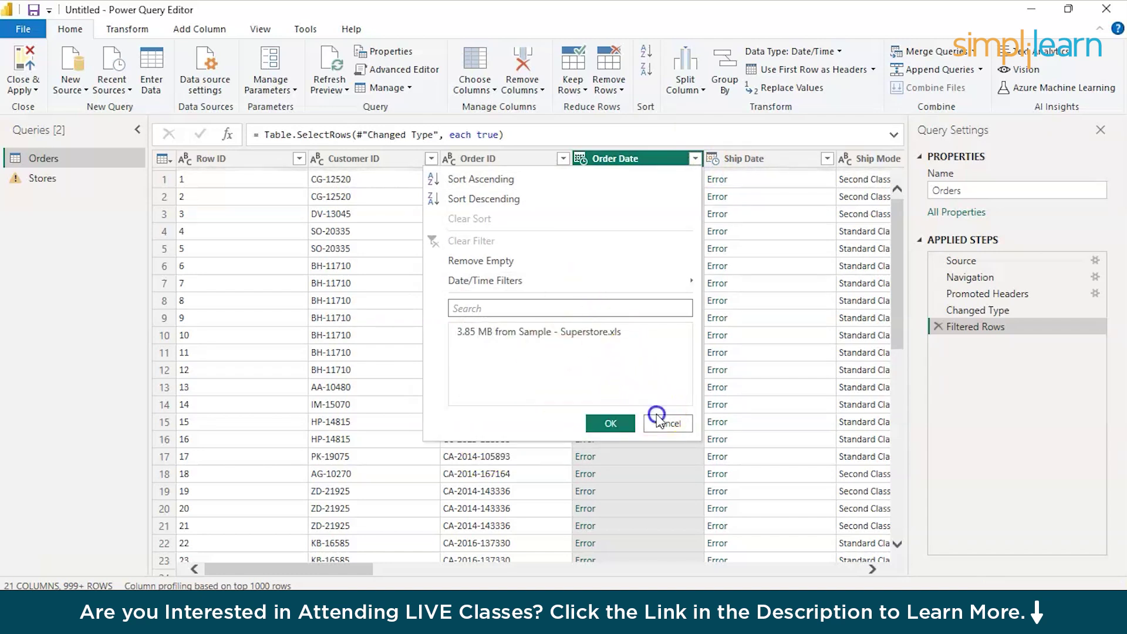
left_click(658, 422)
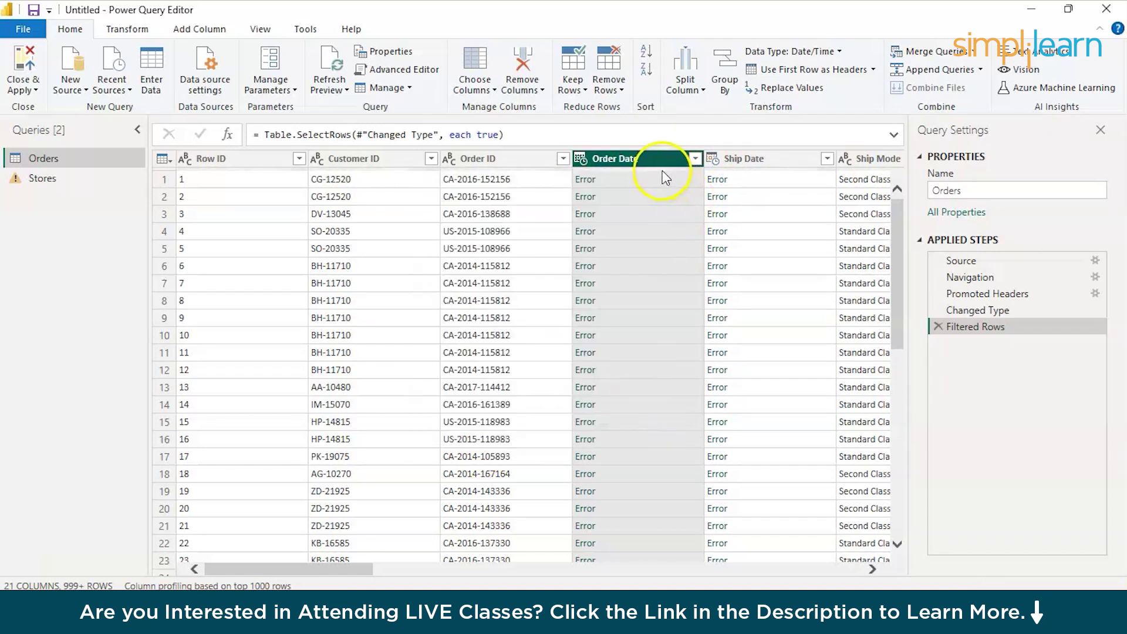
Select Order Date and Ship Date, then Refresh All queries from the source file.
left_click(742, 156, "ctrl")
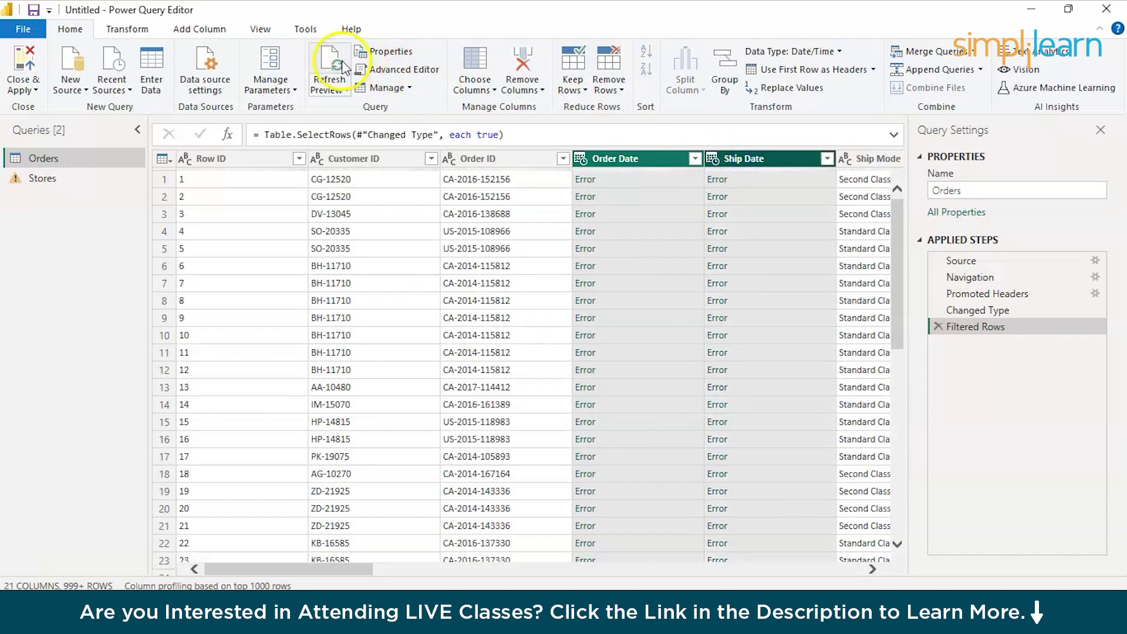
left_click(331, 89)
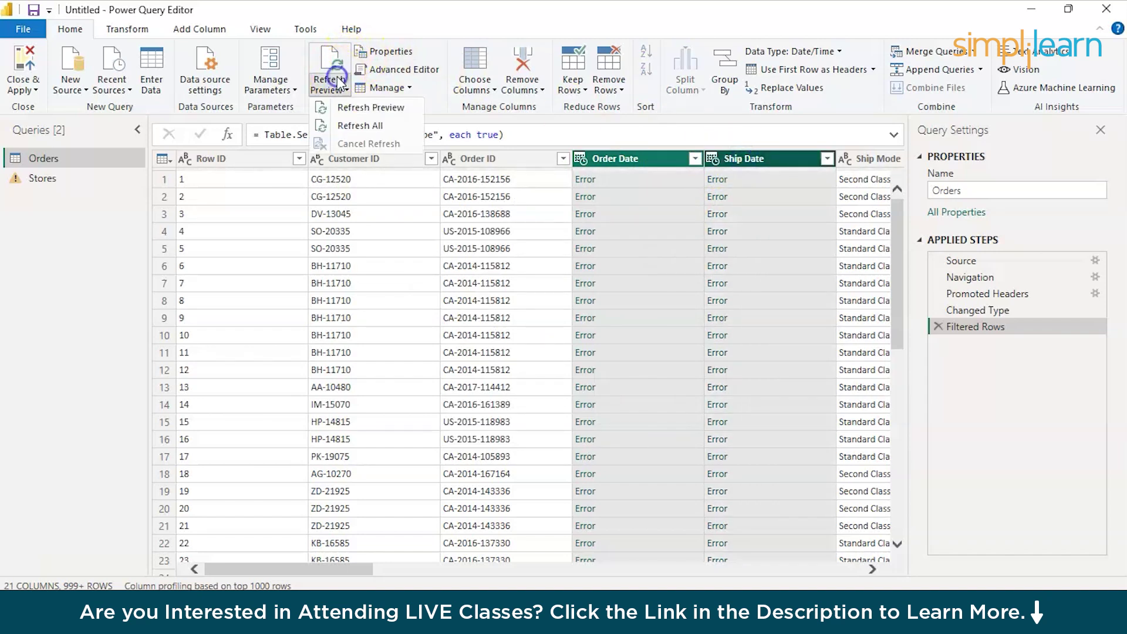
left_click(340, 127)
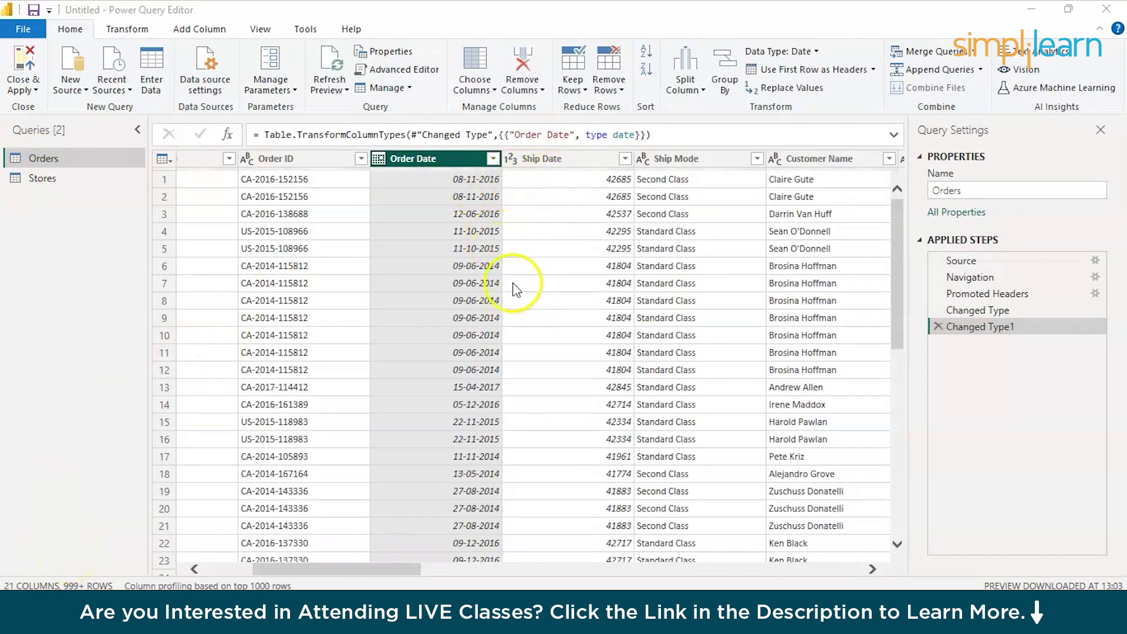
Change the Ship Date column to Date type so it shows dates like 11-11-2016.
left_click(555, 164)
right_click(556, 161)
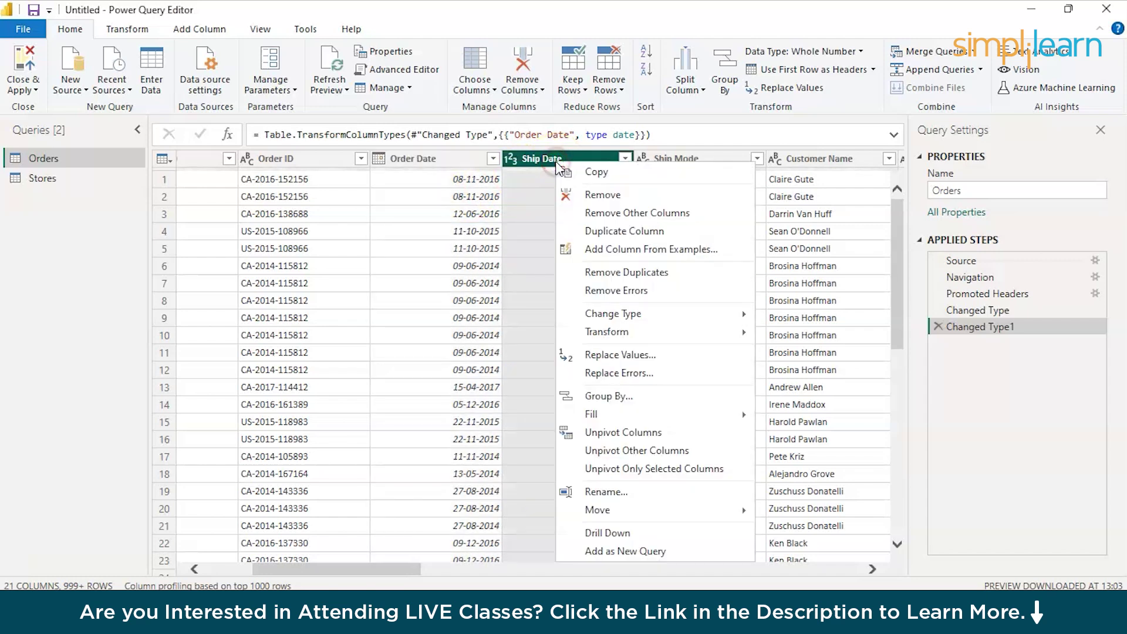
mouse_move(594, 316)
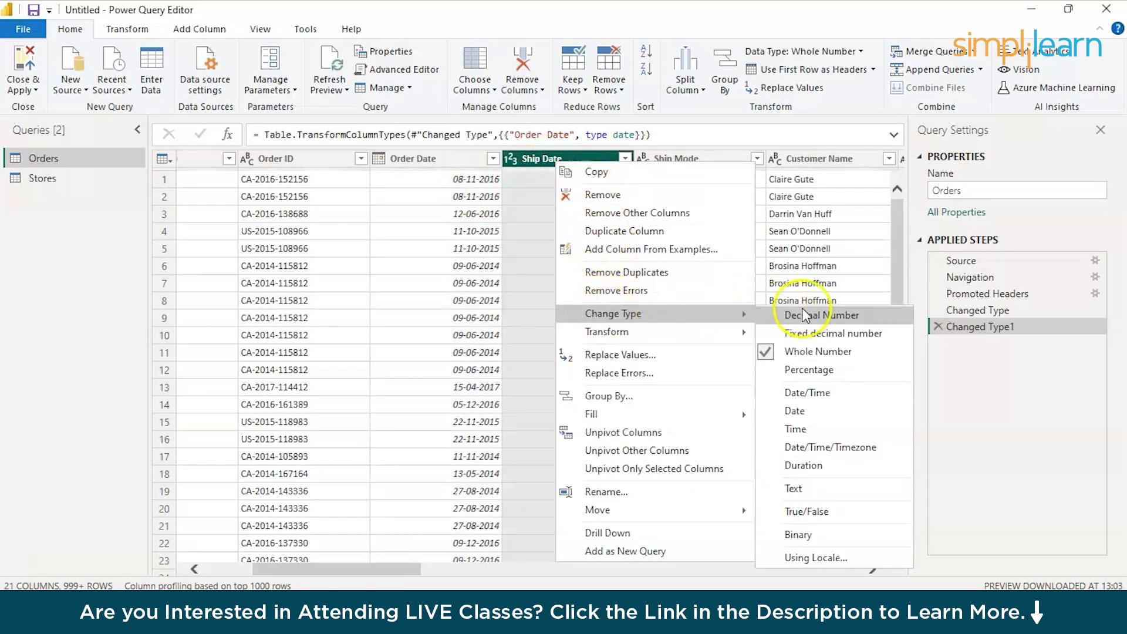
left_click(802, 418)
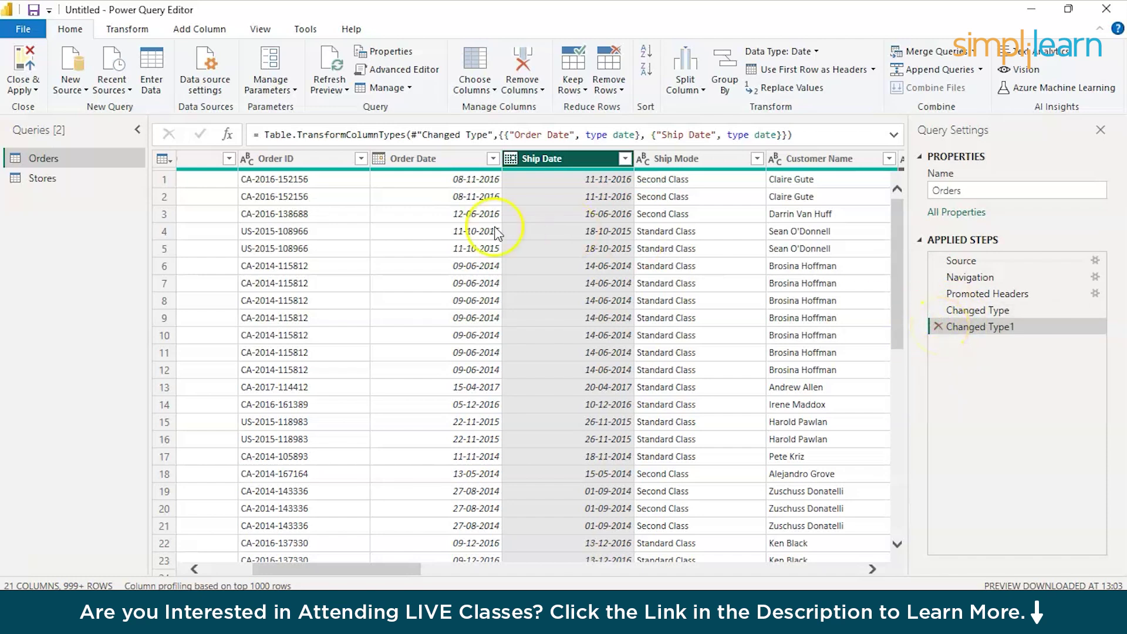
Switch to the Stores query to preview its 16 columns, including First Name and Last Name.
left_click(71, 182)
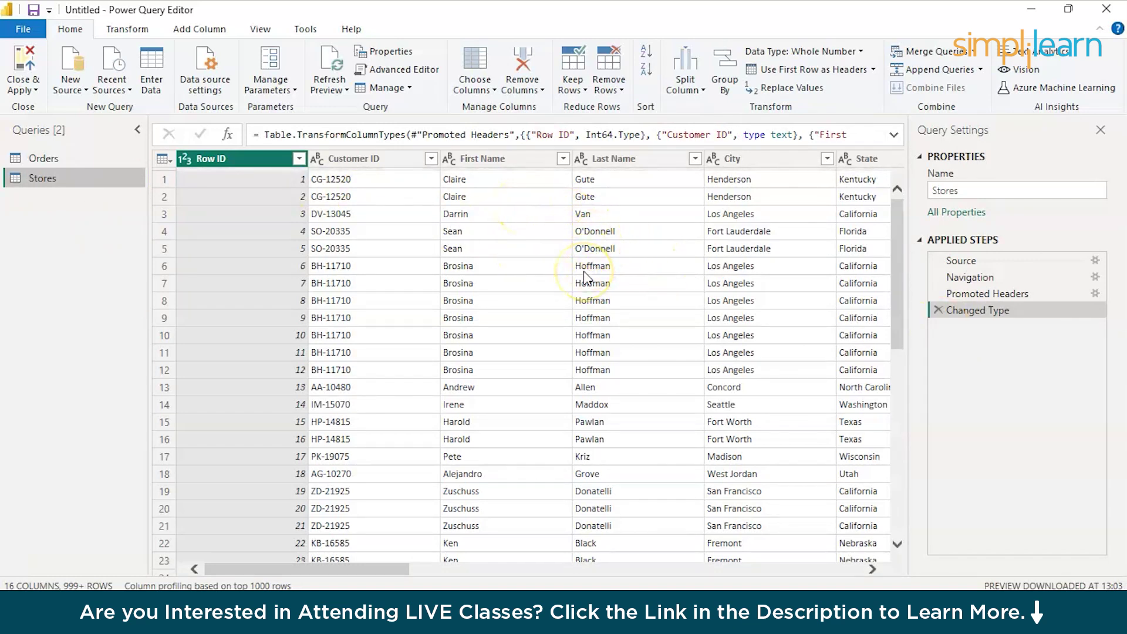
scroll(586, 276, "down", 3)
scroll(584, 270, "up", 3)
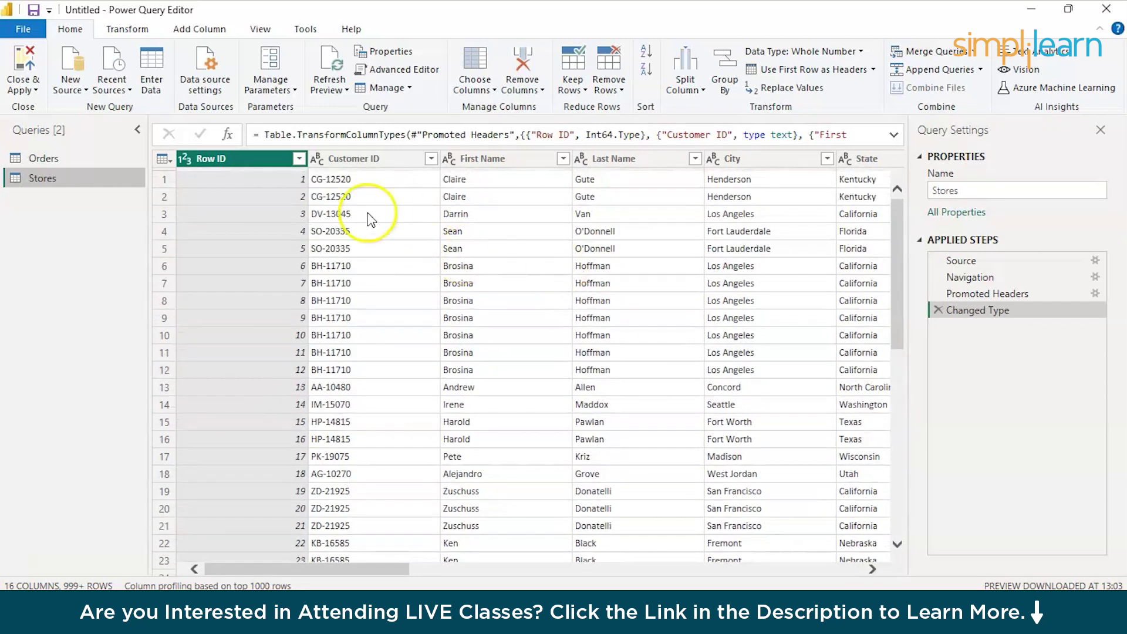
left_click(358, 160)
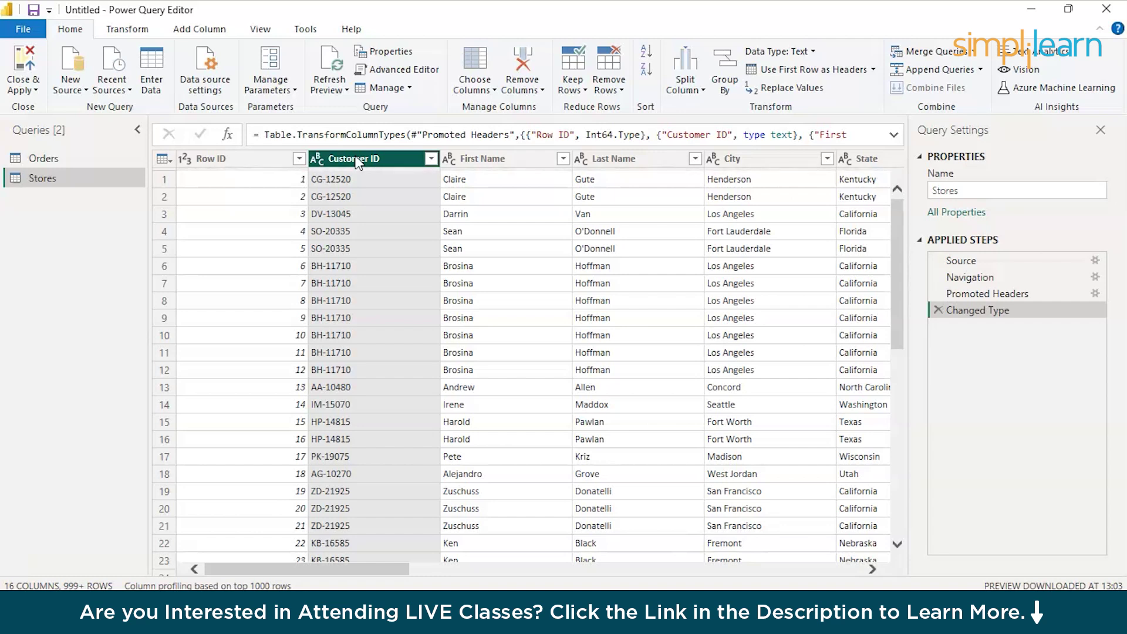
right_click(356, 158)
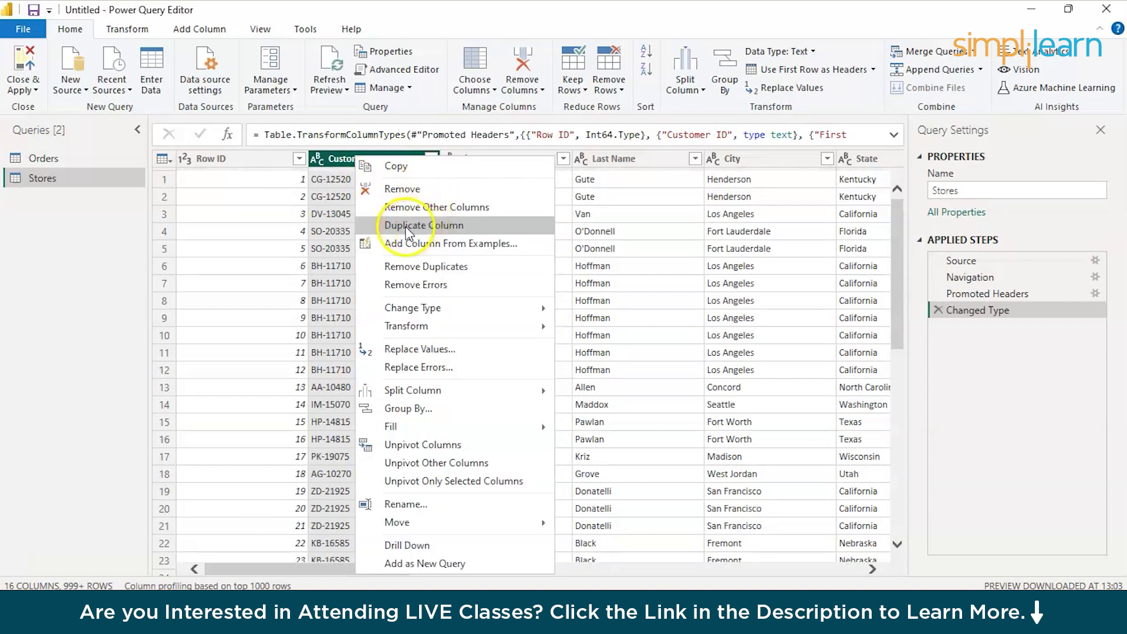
left_click(396, 266)
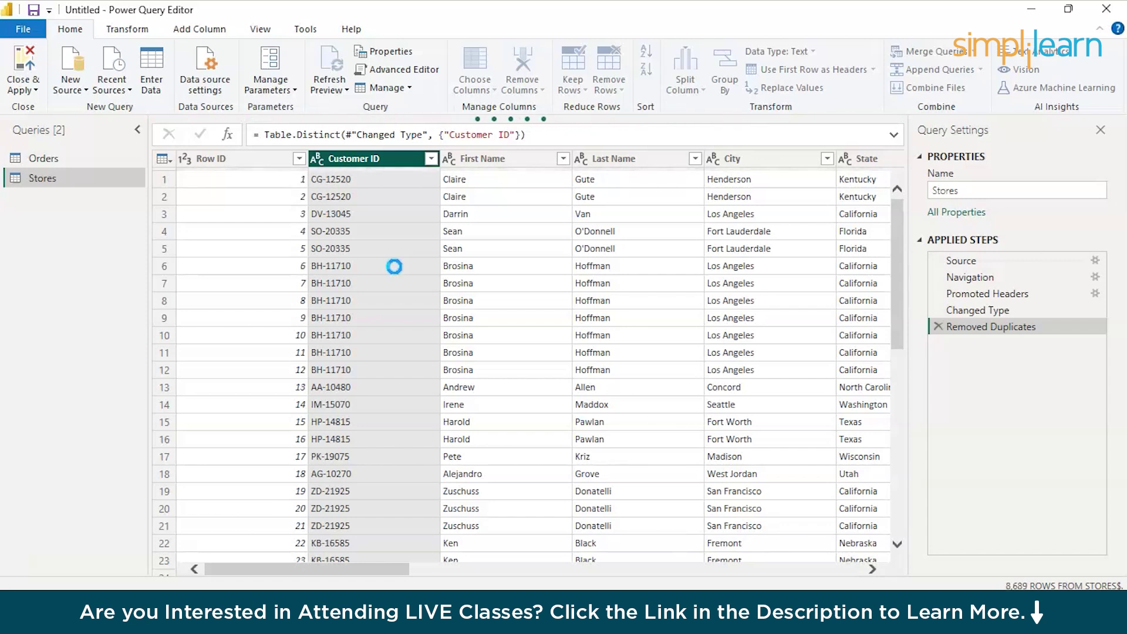
left_click(938, 327)
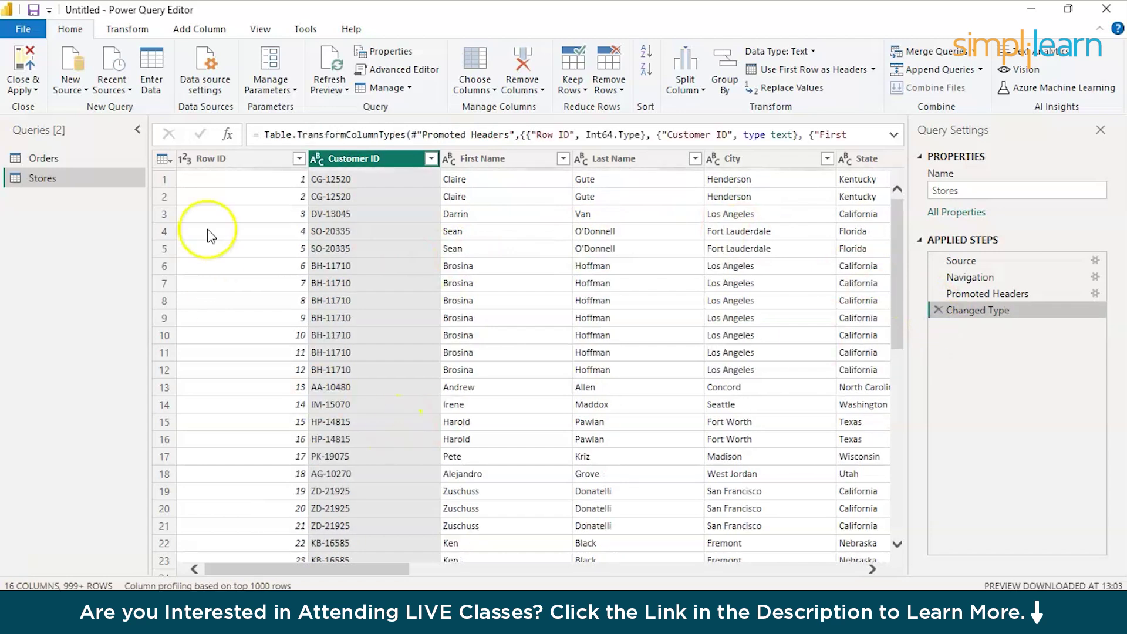
Check the Order ID column in the Orders query, then return to Stores.
left_click(66, 152)
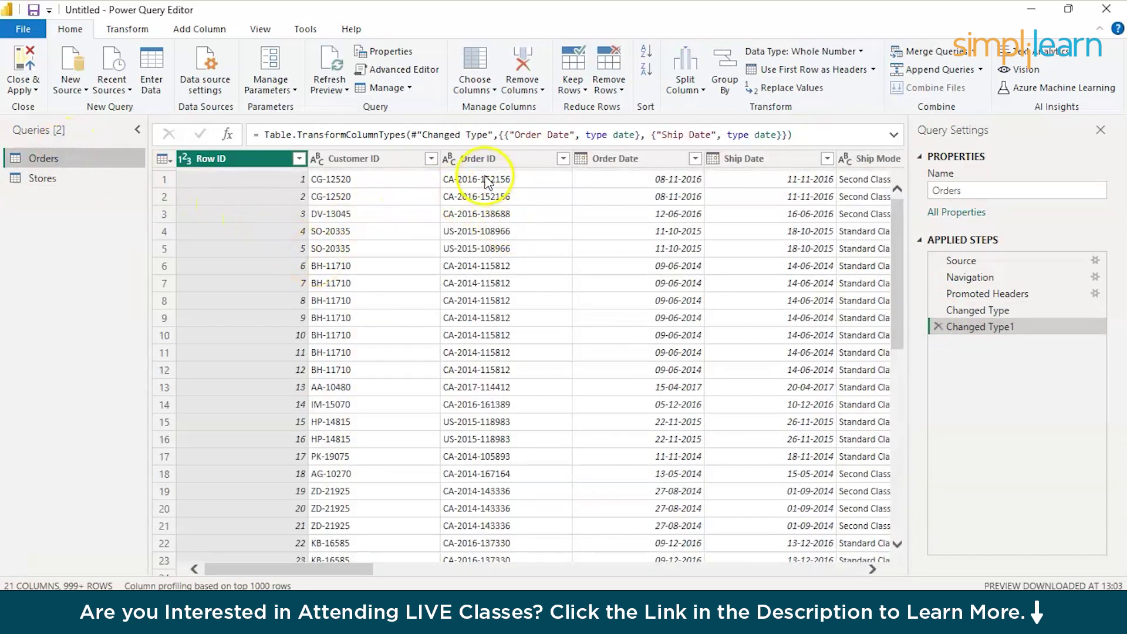
left_click(475, 158)
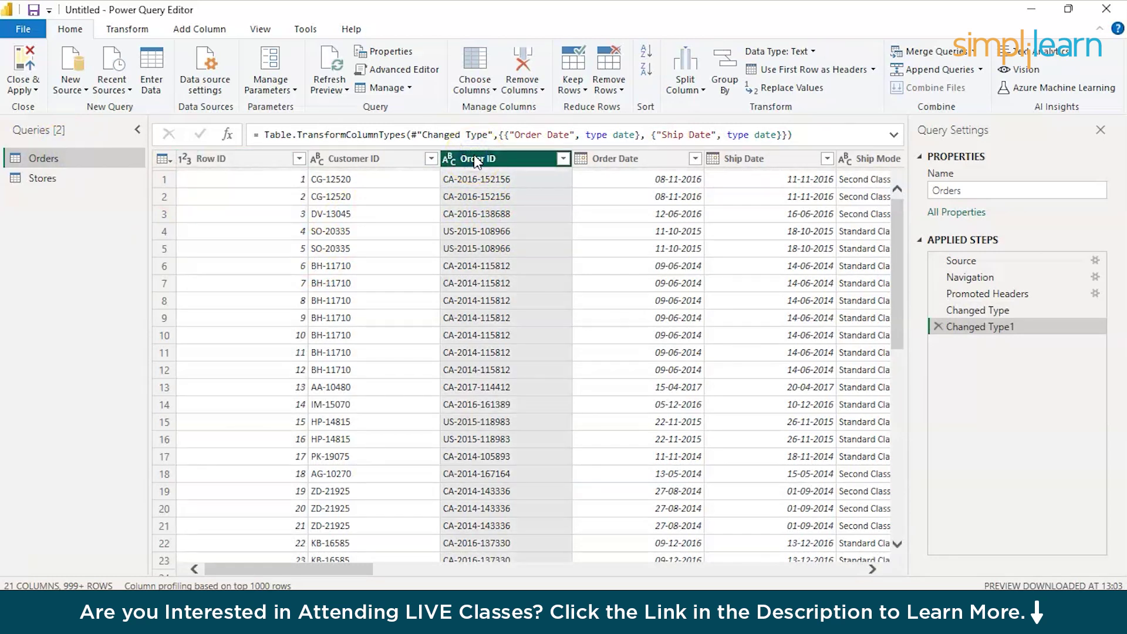
left_click(86, 179)
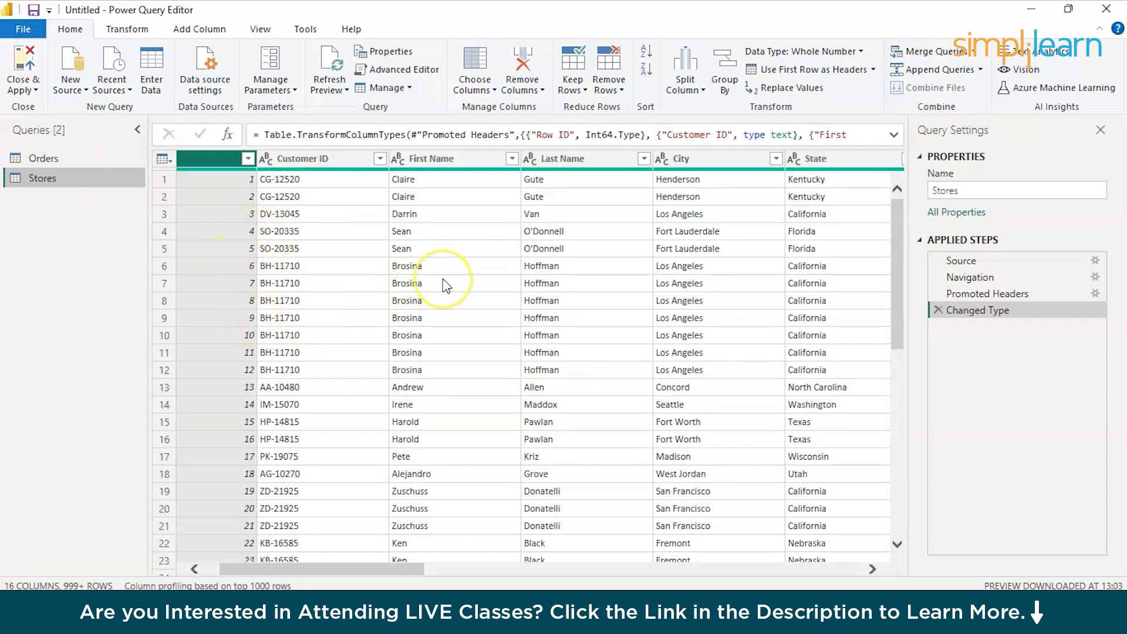
Select the Profit column in Stores and bring up the Add Column tools.
scroll(447, 286, "right", 5)
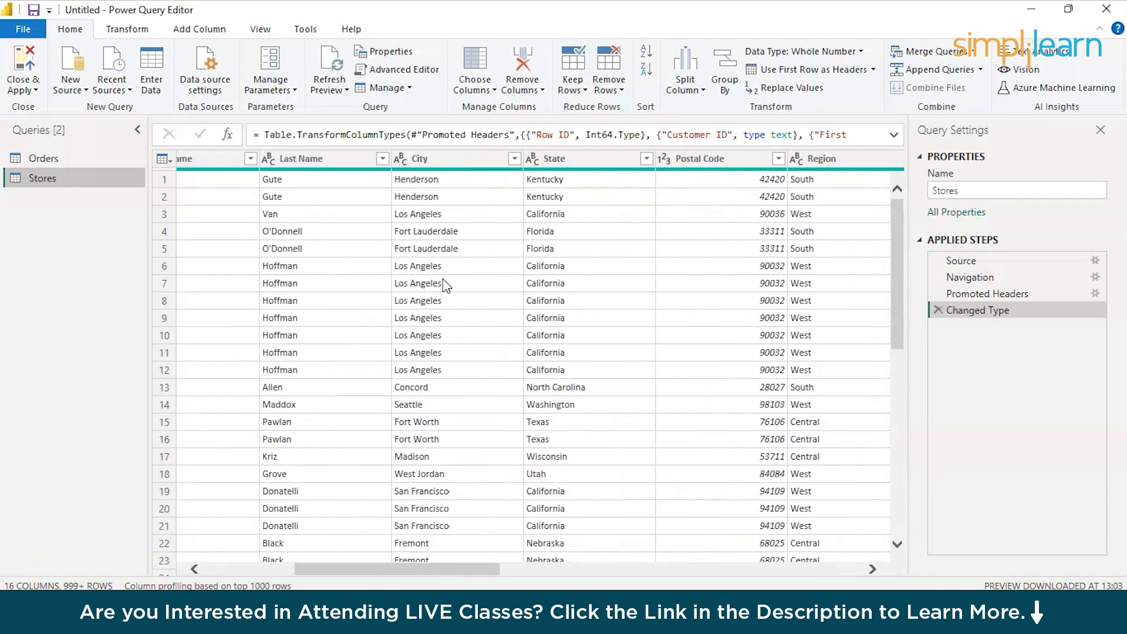
scroll(446, 286, "right", 5)
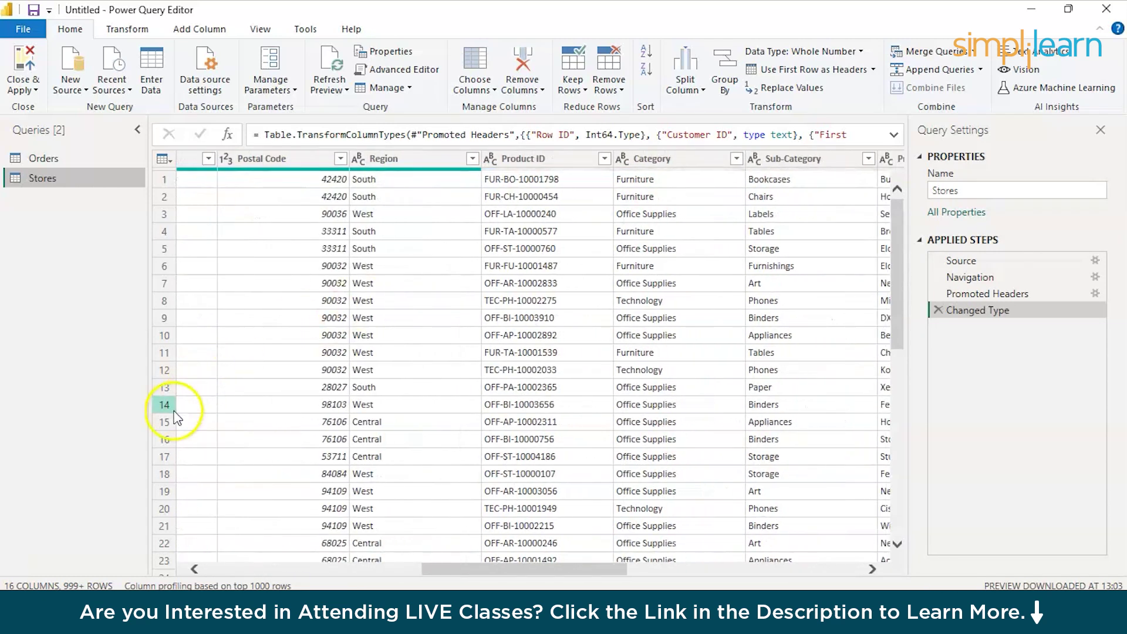
scroll(480, 392, "right", 8)
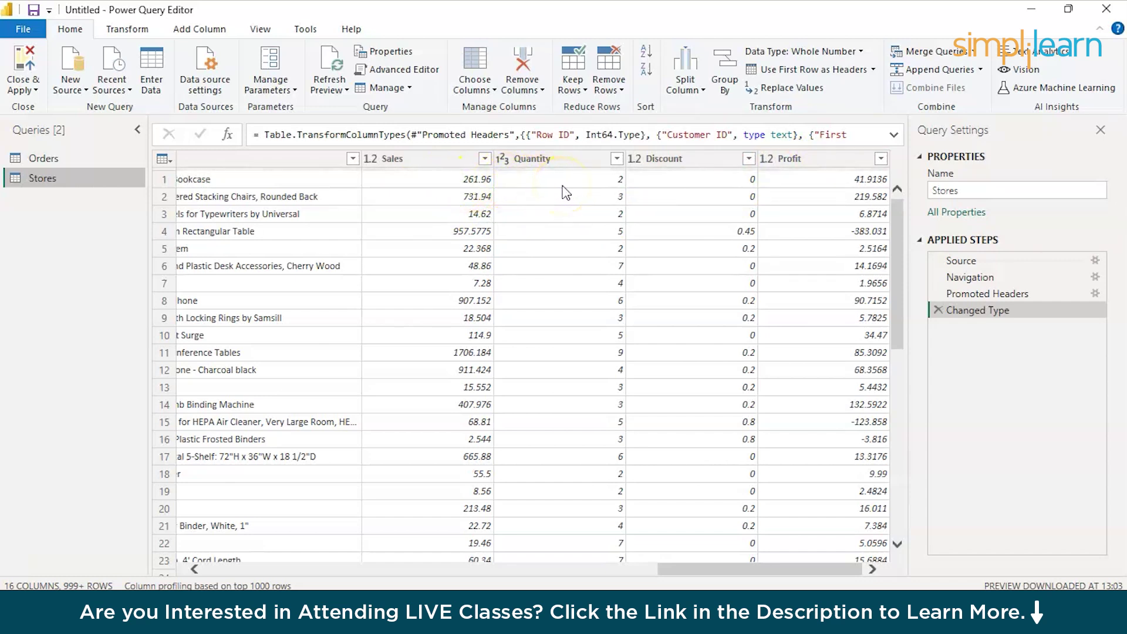
left_click(779, 154)
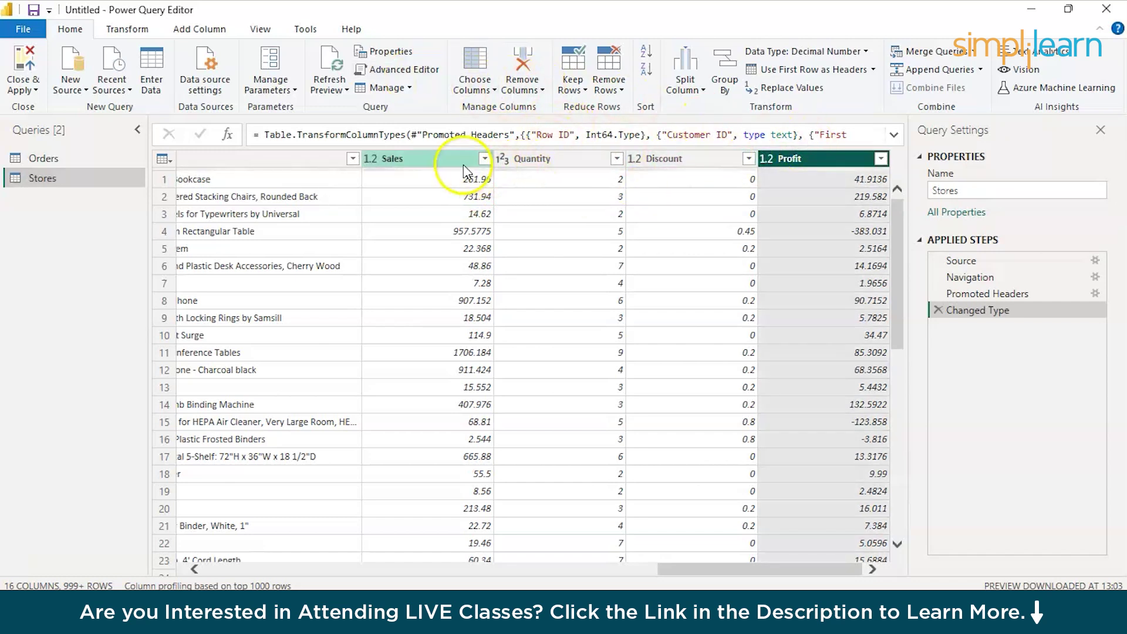
left_click(229, 29)
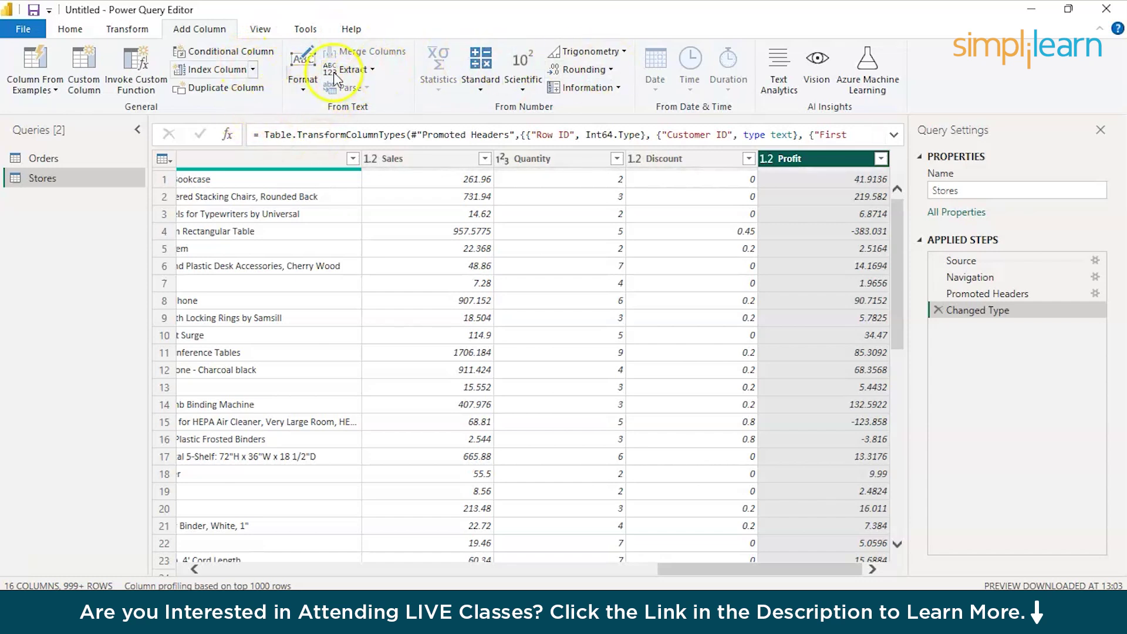
Start a new custom column named Rate of Product.
left_click(99, 83)
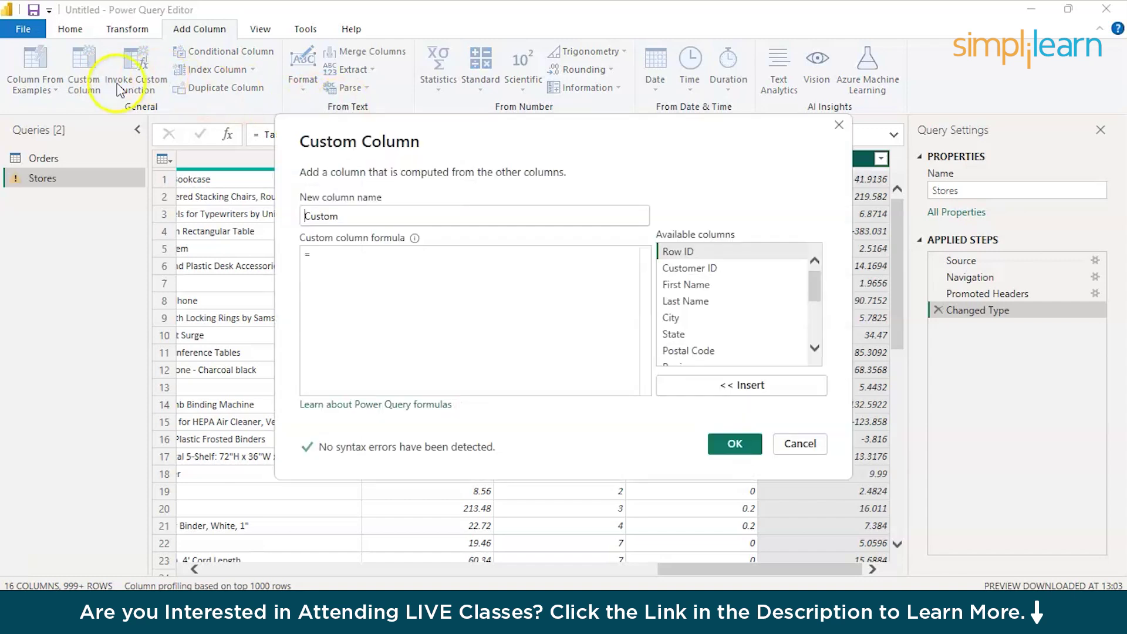
double_click(318, 217)
type("Rate of Product")
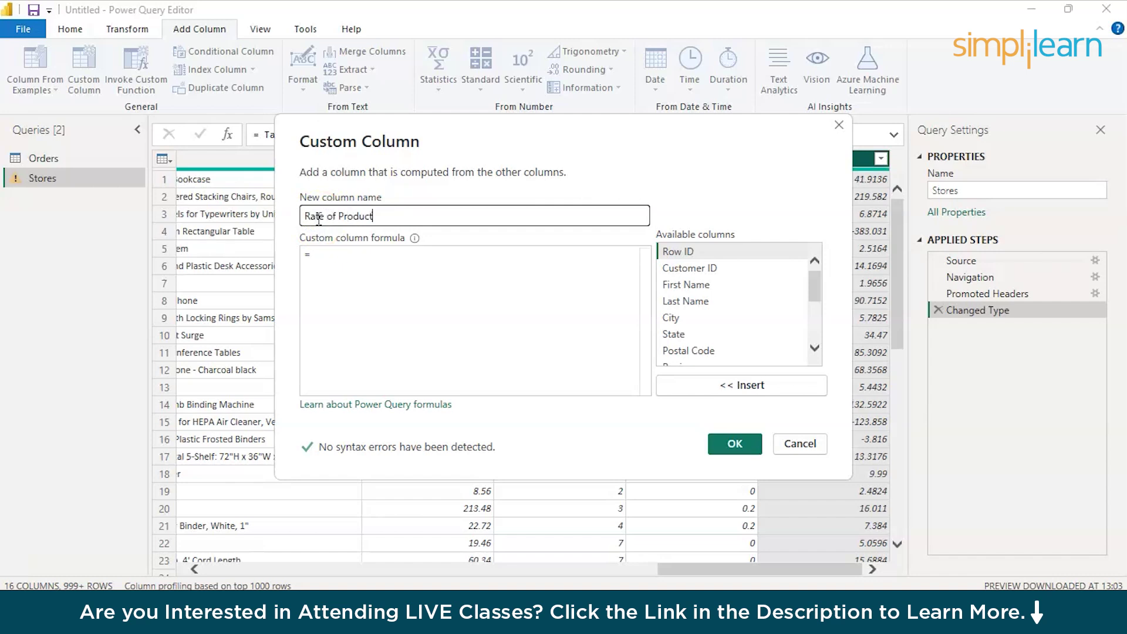
Set the custom column formula to [Sales]/[Quantity] and create the column.
left_click(336, 264)
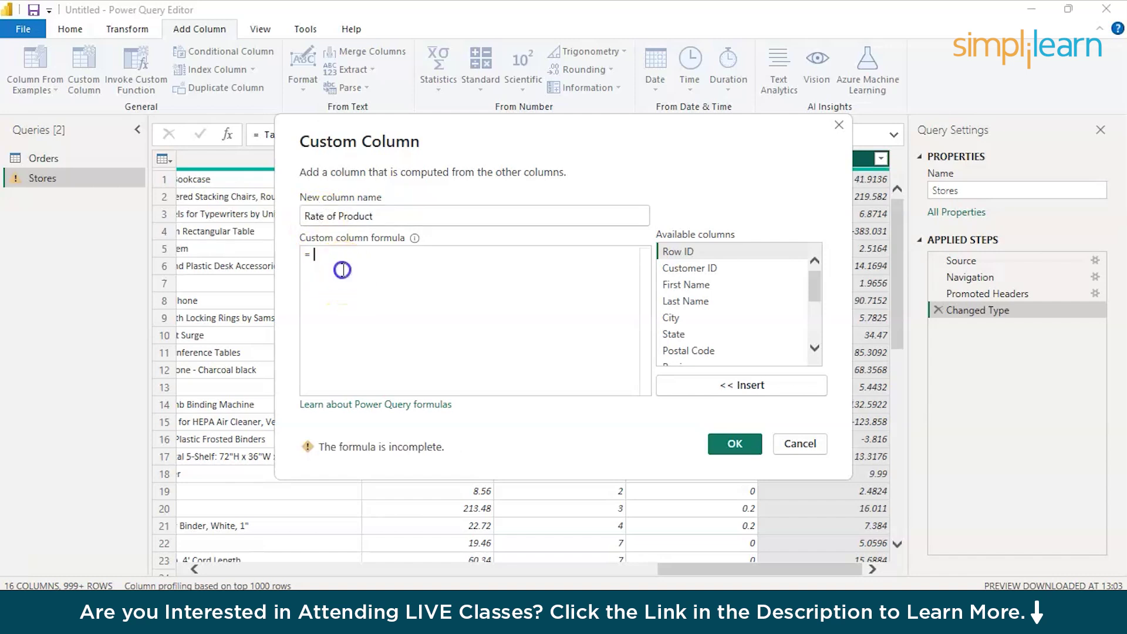
left_click(690, 319)
scroll(690, 319, "down", 3)
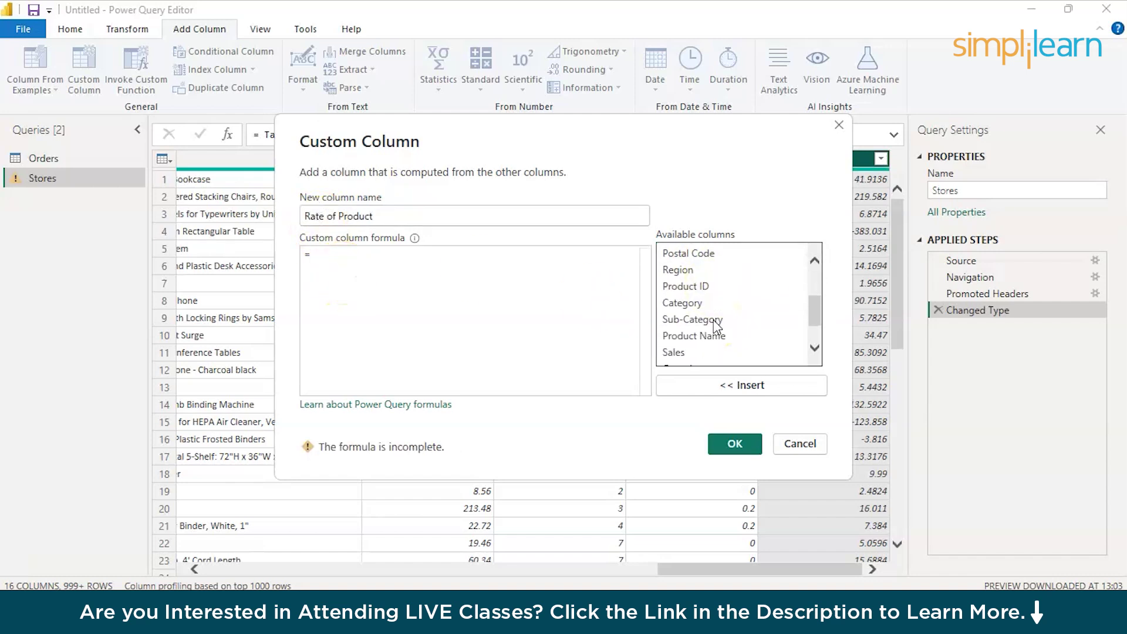
scroll(717, 326, "down", 1)
left_click(676, 311)
left_click(680, 318)
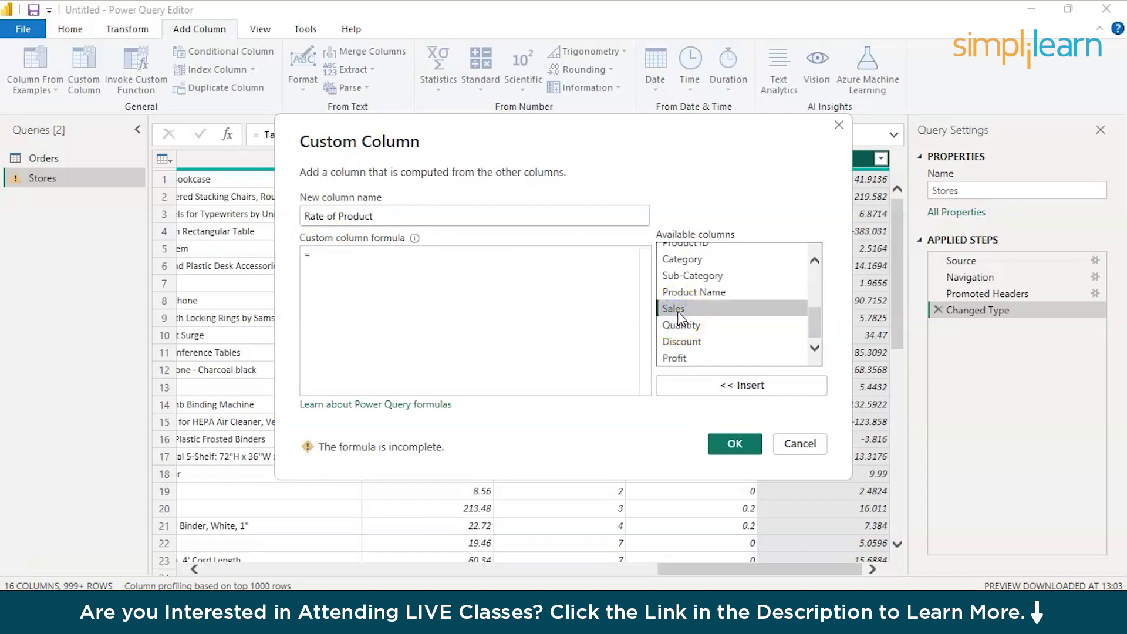
left_click(736, 386)
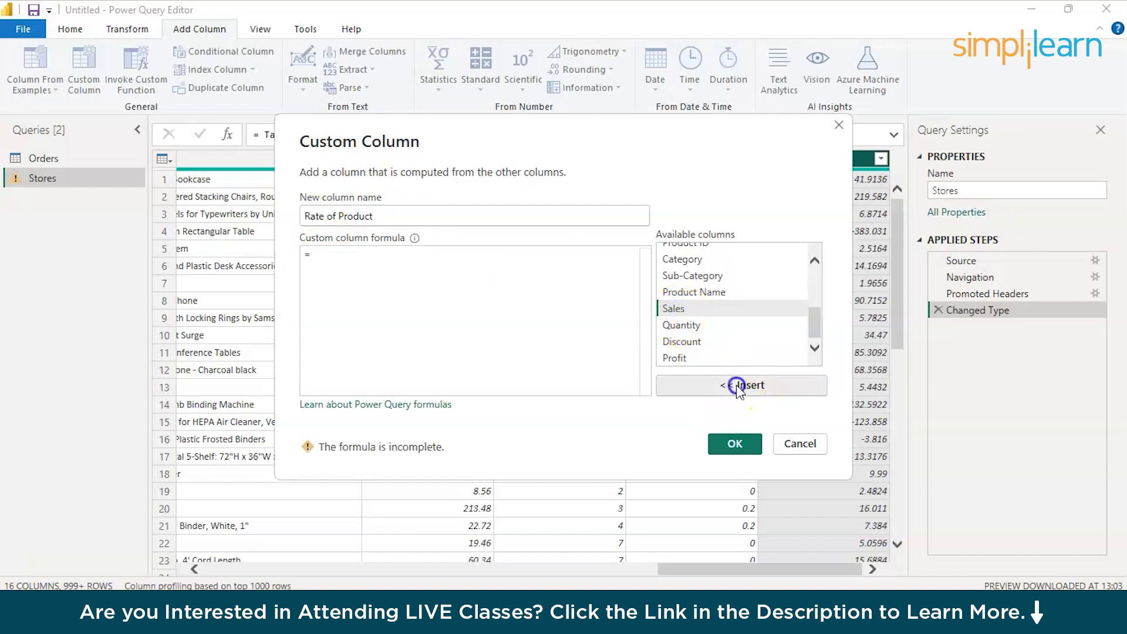
type("/")
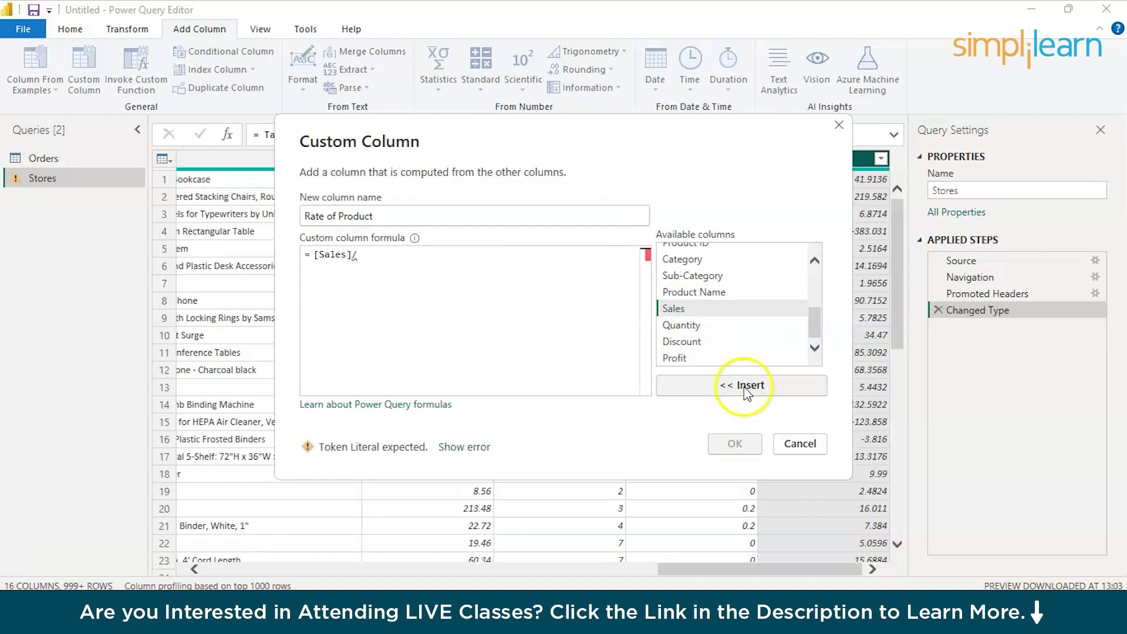
left_click(738, 327)
double_click(738, 326)
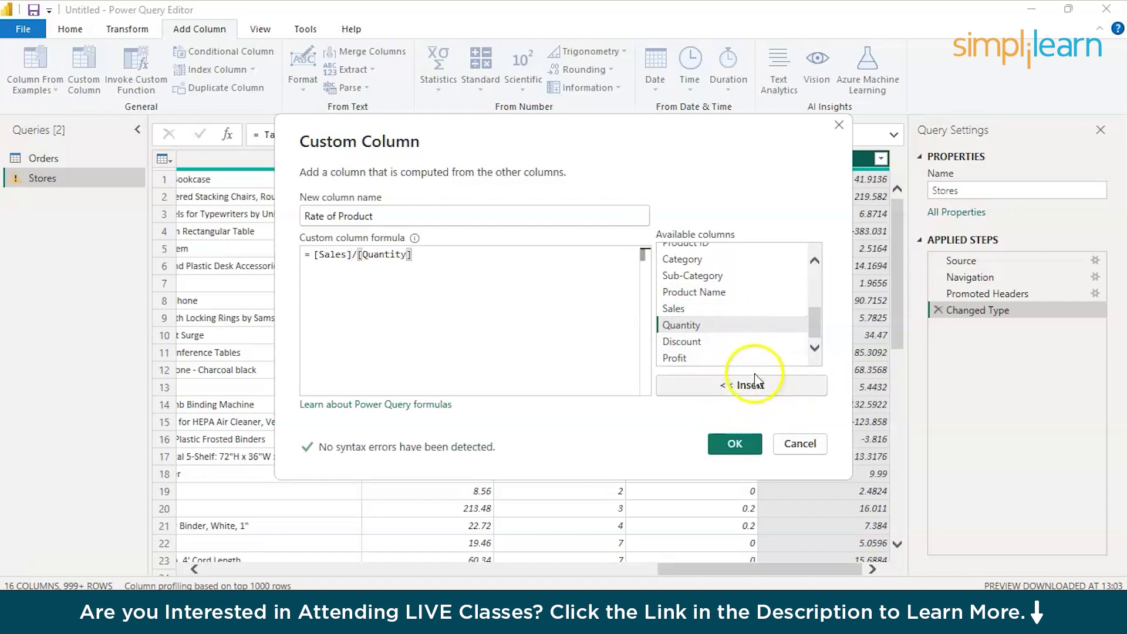
left_click(735, 444)
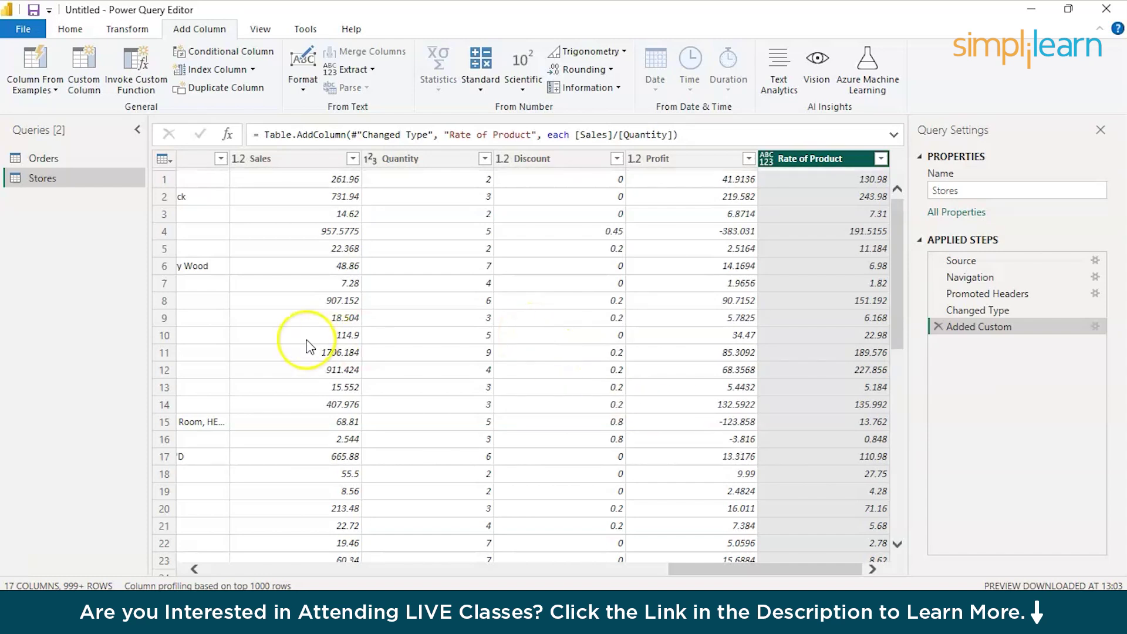
scroll(310, 347, "left", 10)
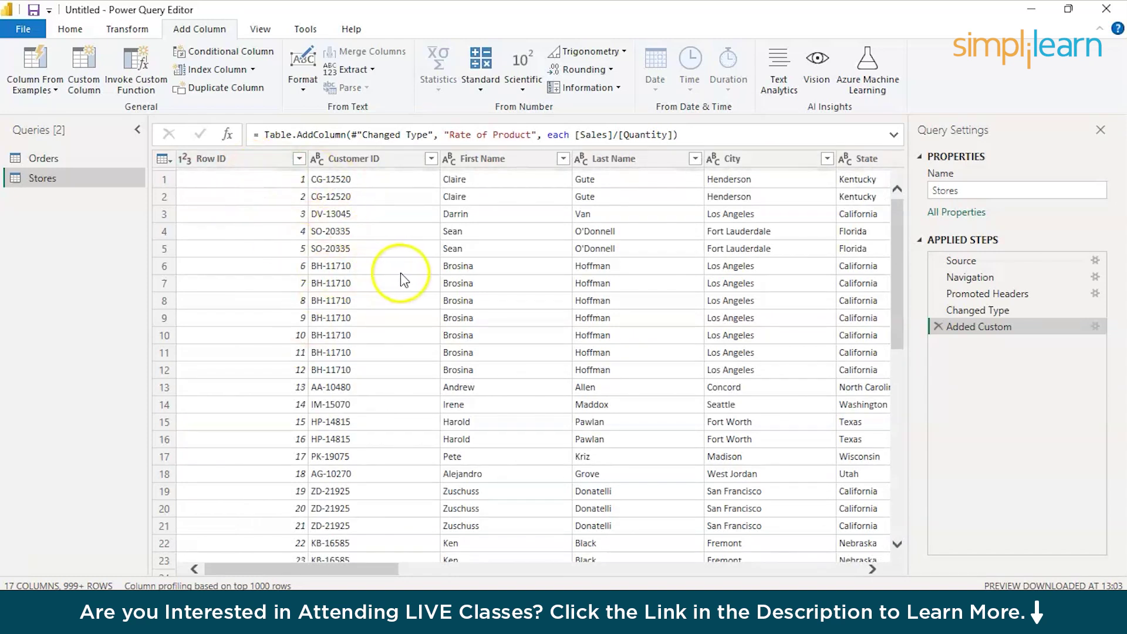
Merge the Orders query into Stores, matching Customer ID in both tables.
left_click(81, 162)
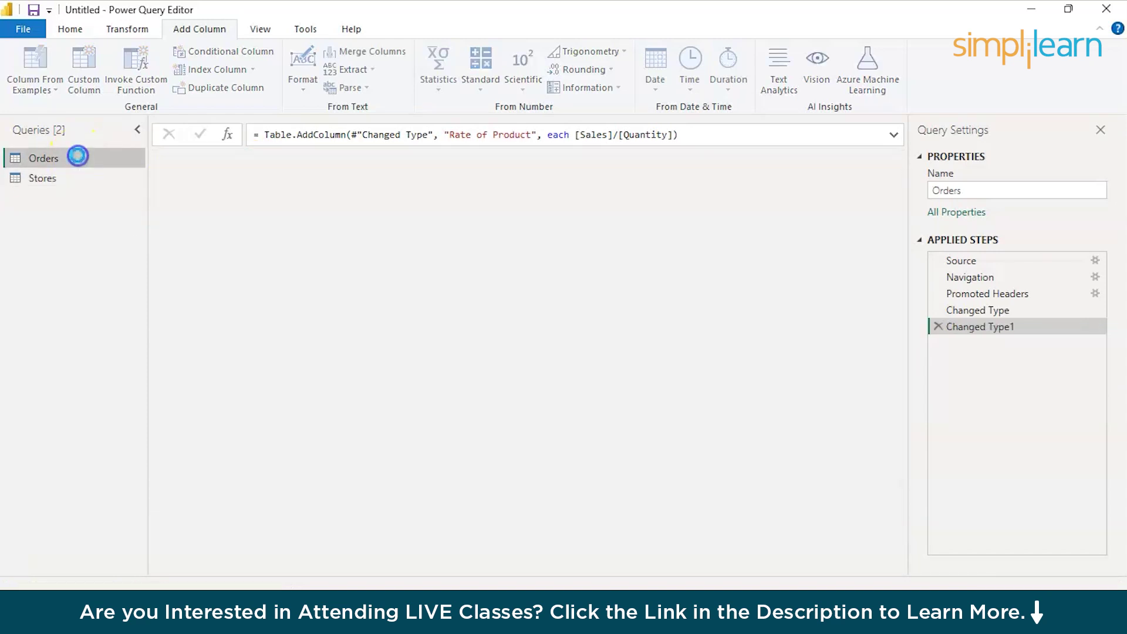
left_click(71, 175)
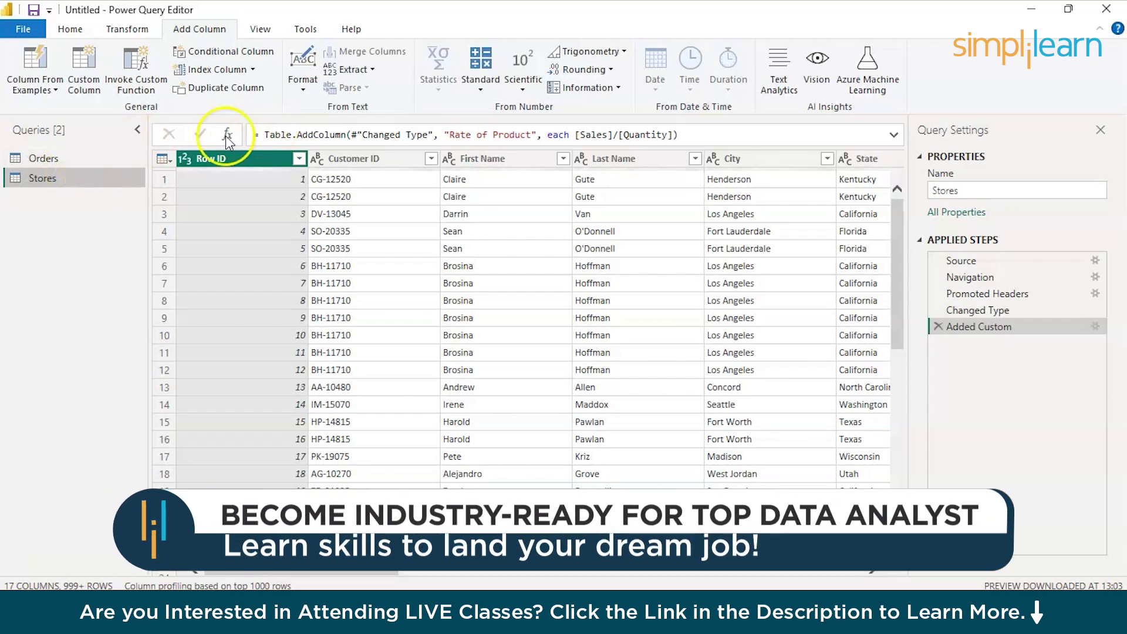
left_click(68, 31)
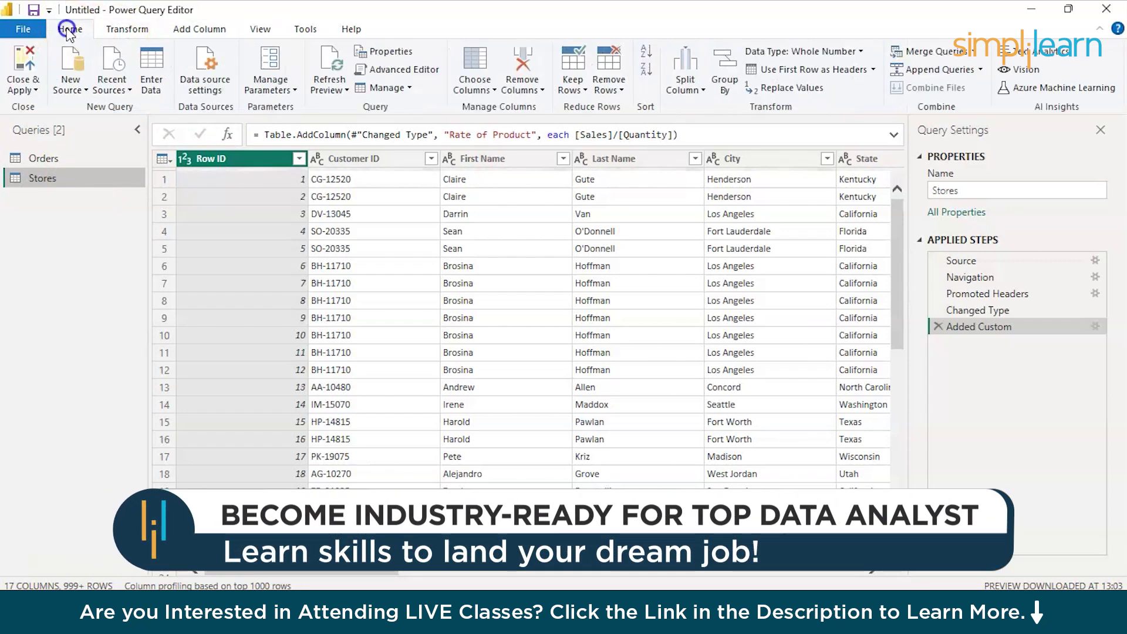
left_click(961, 53)
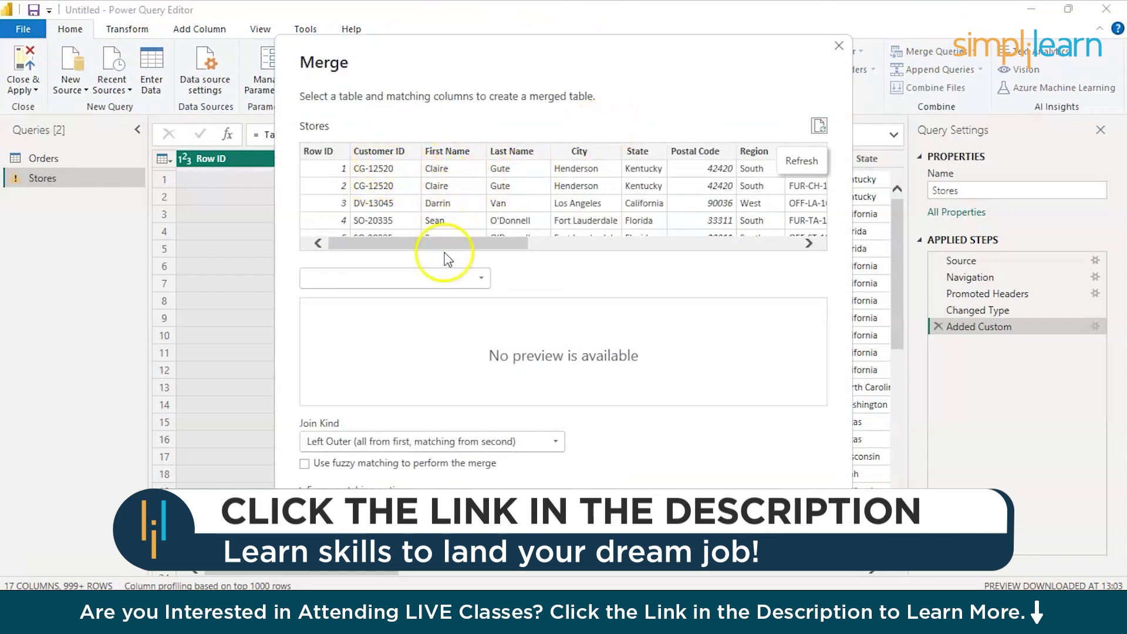
left_click(378, 279)
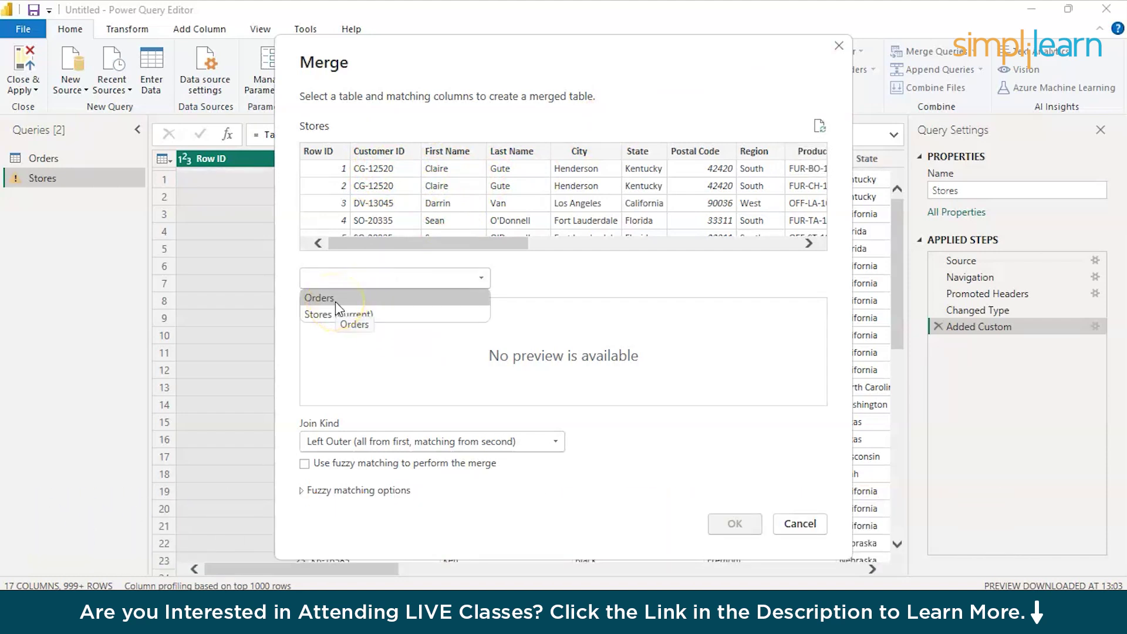
left_click(336, 299)
left_click(356, 278)
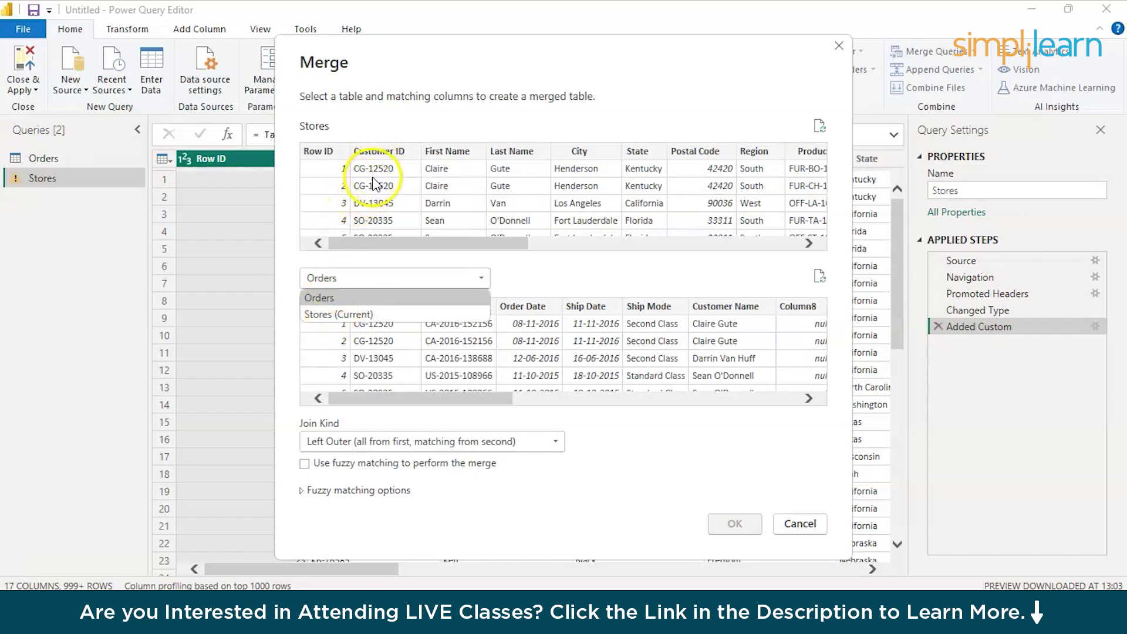
left_click(631, 427)
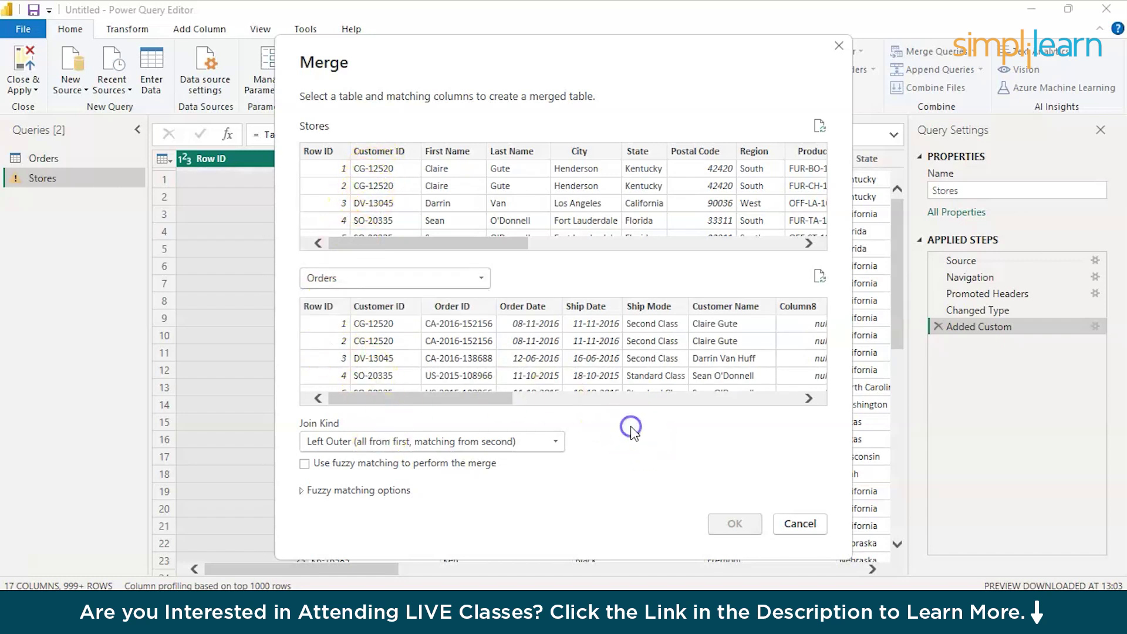
left_click(381, 161)
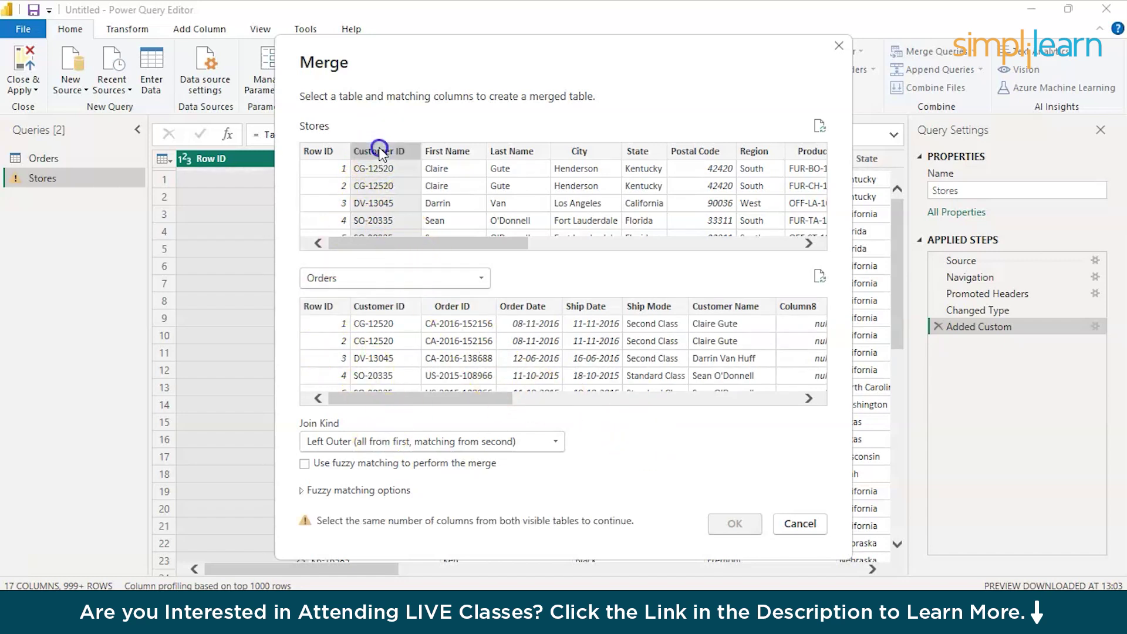
left_click(378, 304)
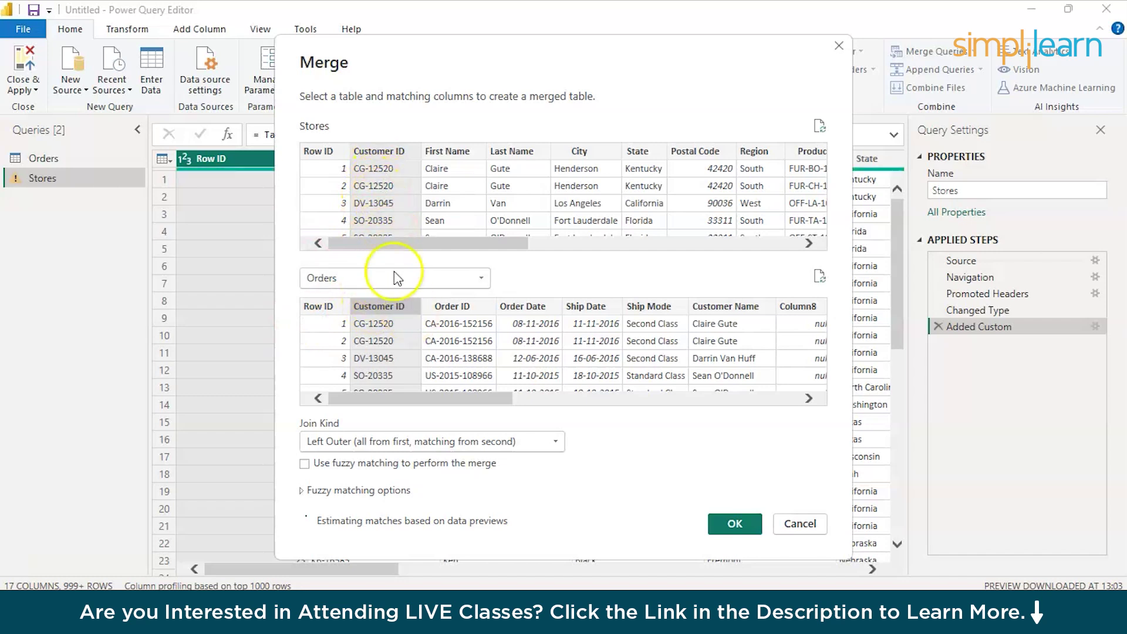
left_click(726, 520)
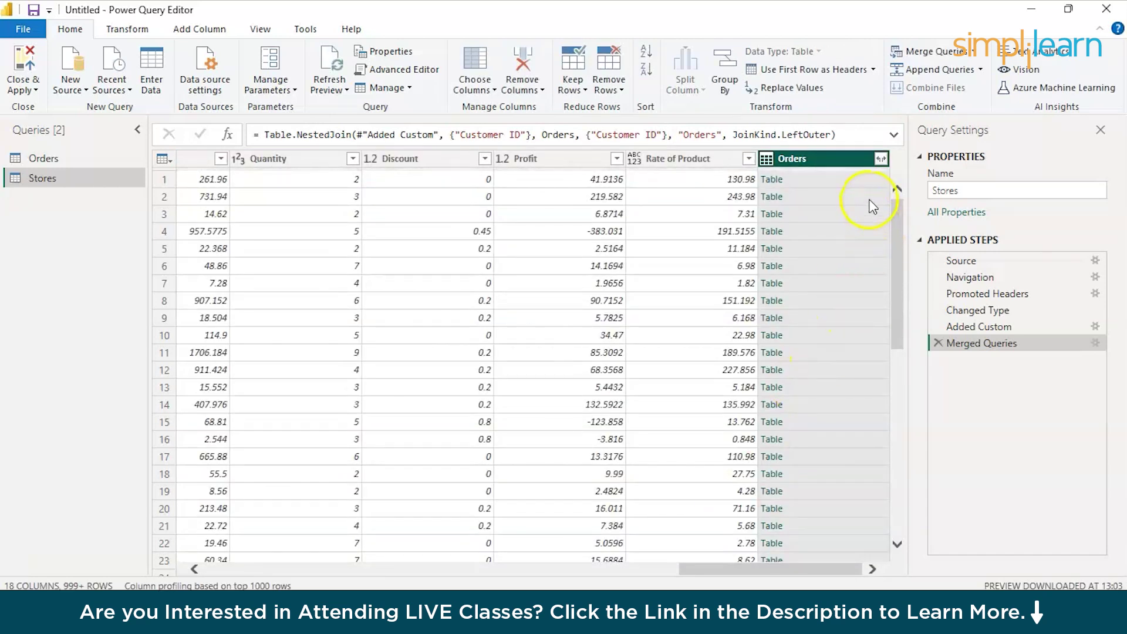
Expand the Orders column to only Order ID, Order Date, Ship Date and Ship Mode.
left_click(882, 160)
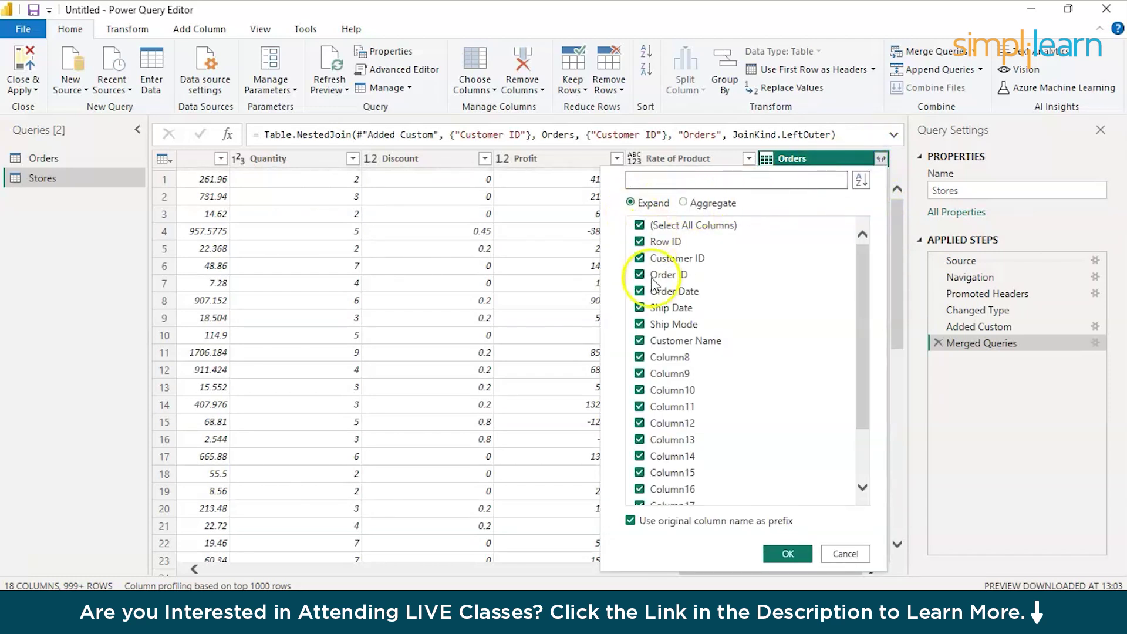
scroll(685, 367, "down", 2)
scroll(691, 365, "up", 2)
left_click(640, 225)
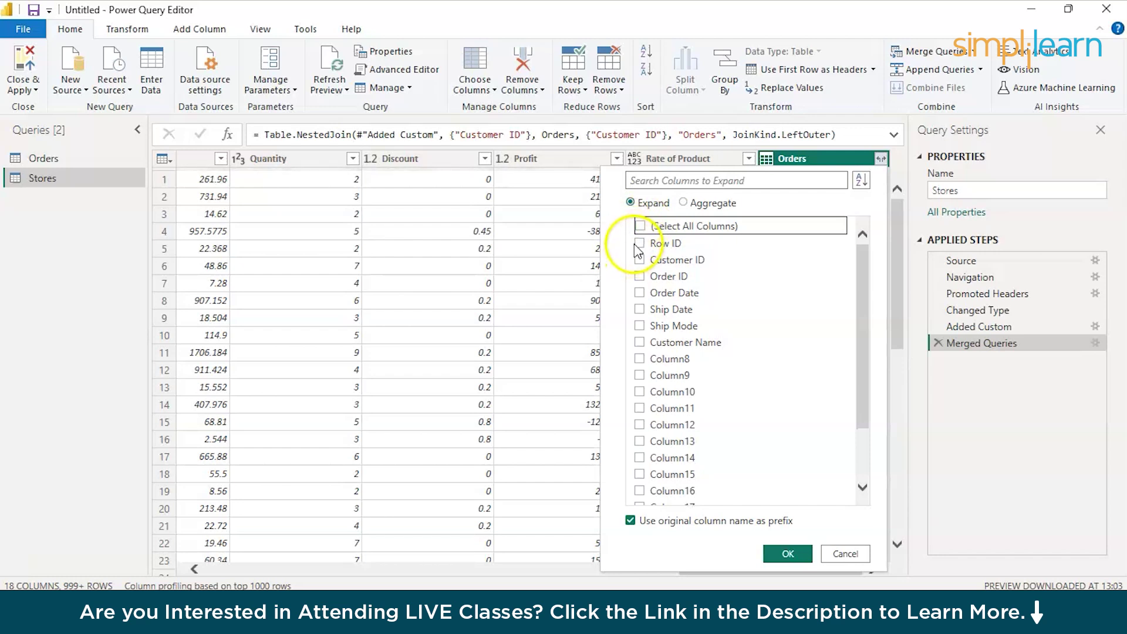
left_click(640, 276)
left_click(640, 291)
left_click(640, 308)
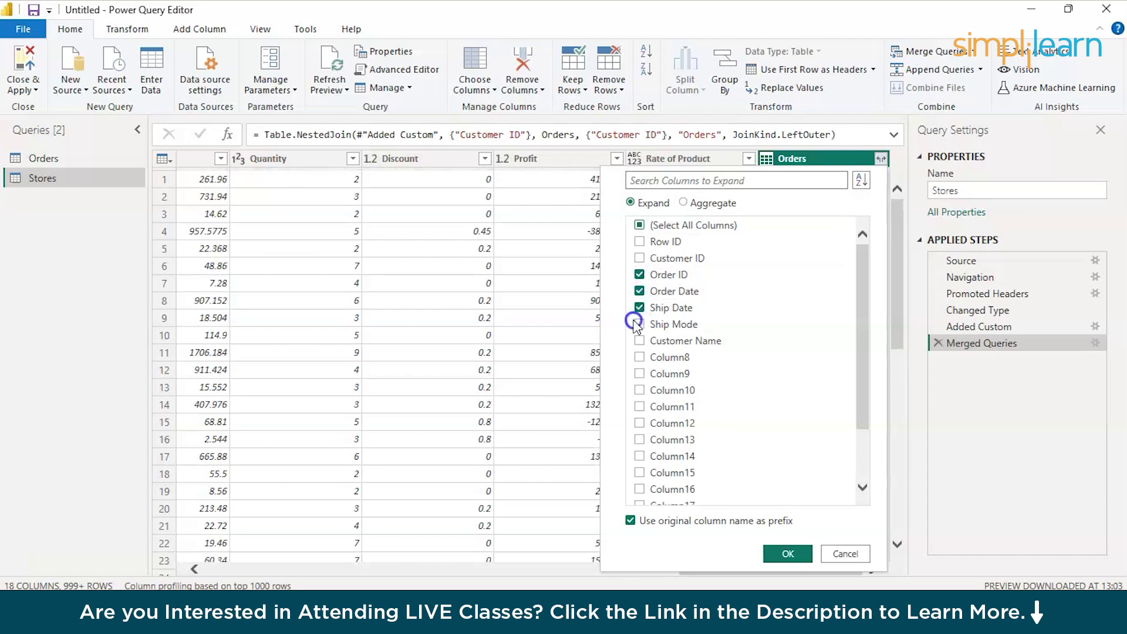
left_click(640, 325)
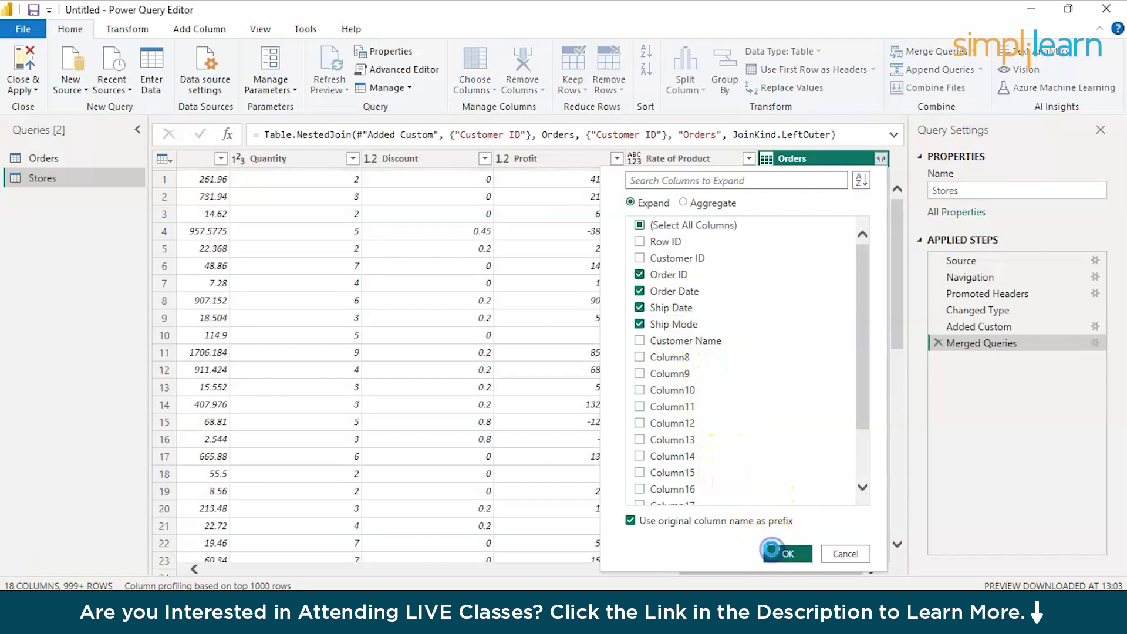
left_click(776, 555)
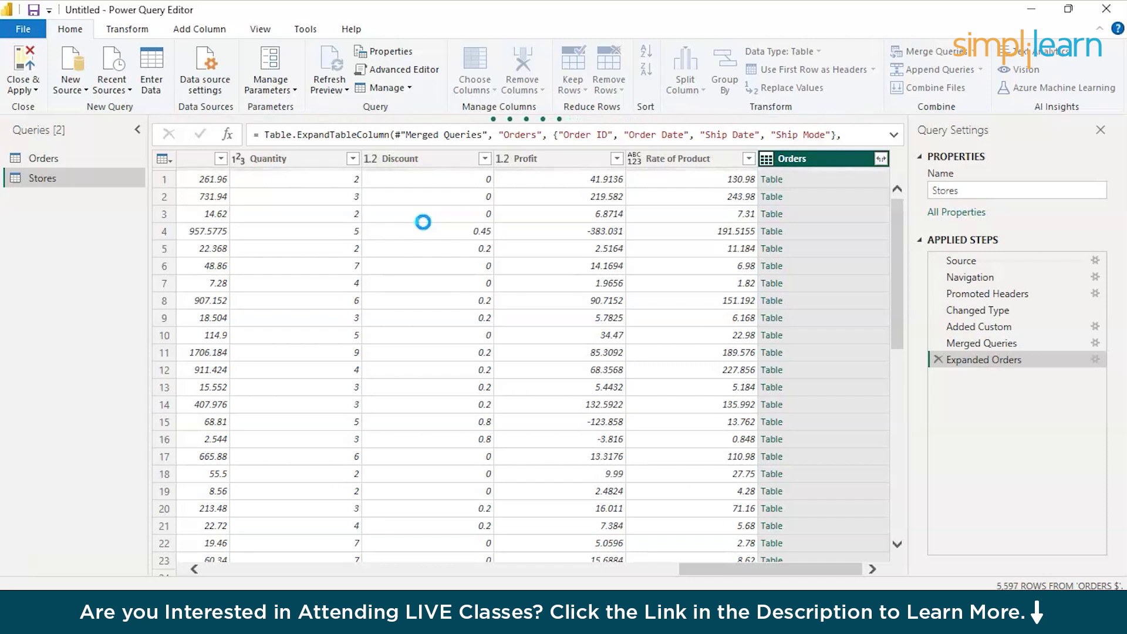
left_click(826, 272)
scroll(825, 272, "right", 5)
scroll(825, 273, "right", 2)
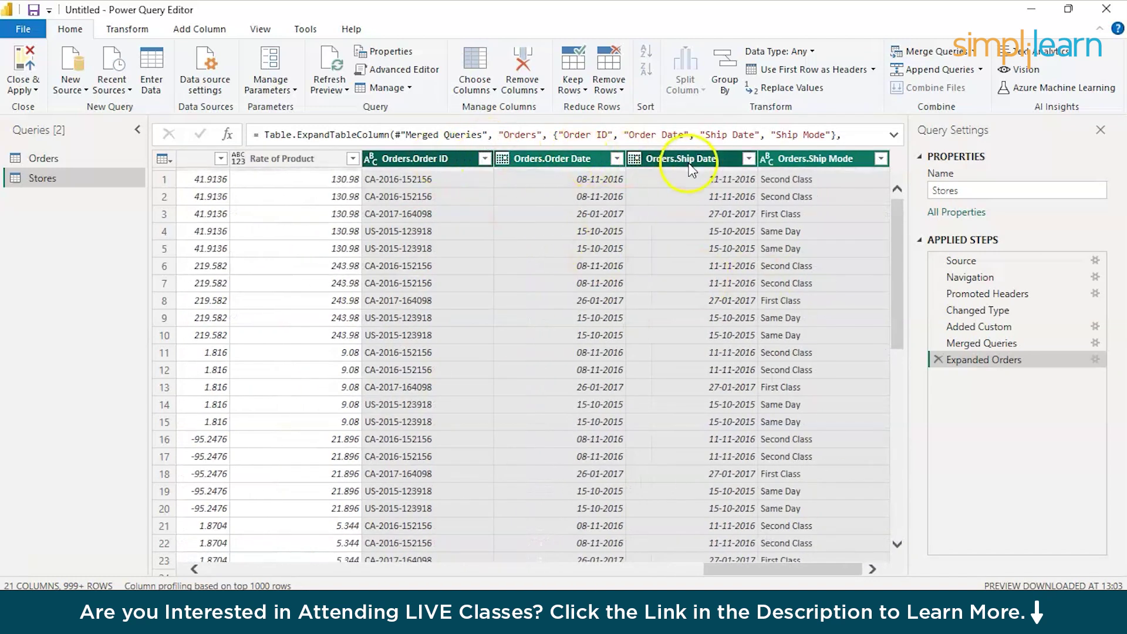
scroll(568, 351, "left", 15)
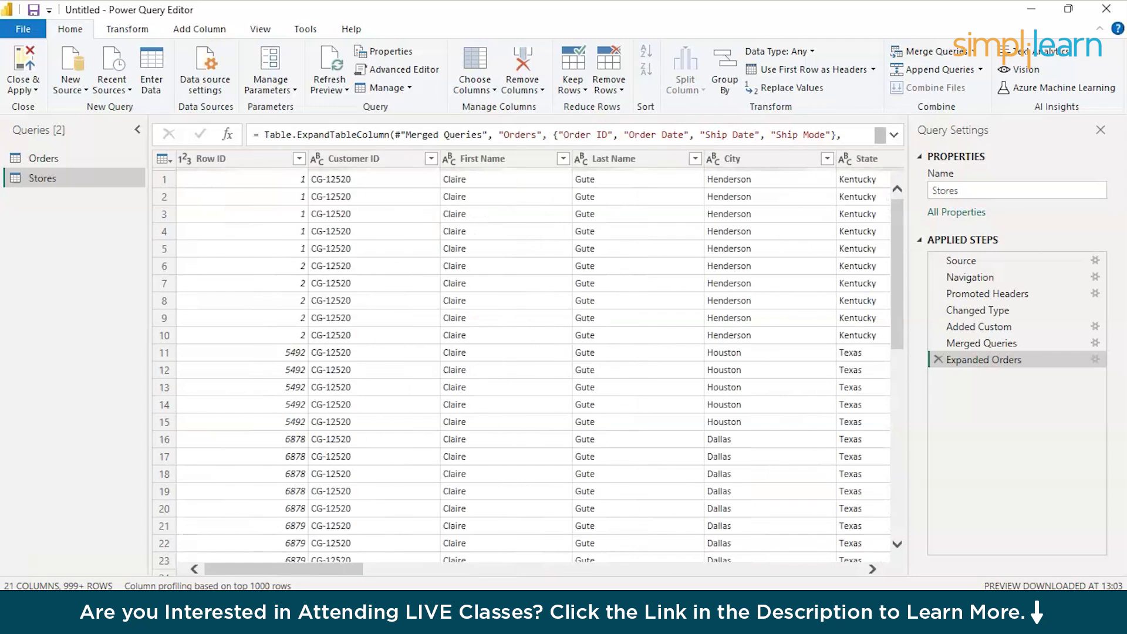
Close the Power Query Editor and apply the pending query changes to the report.
left_click(22, 64)
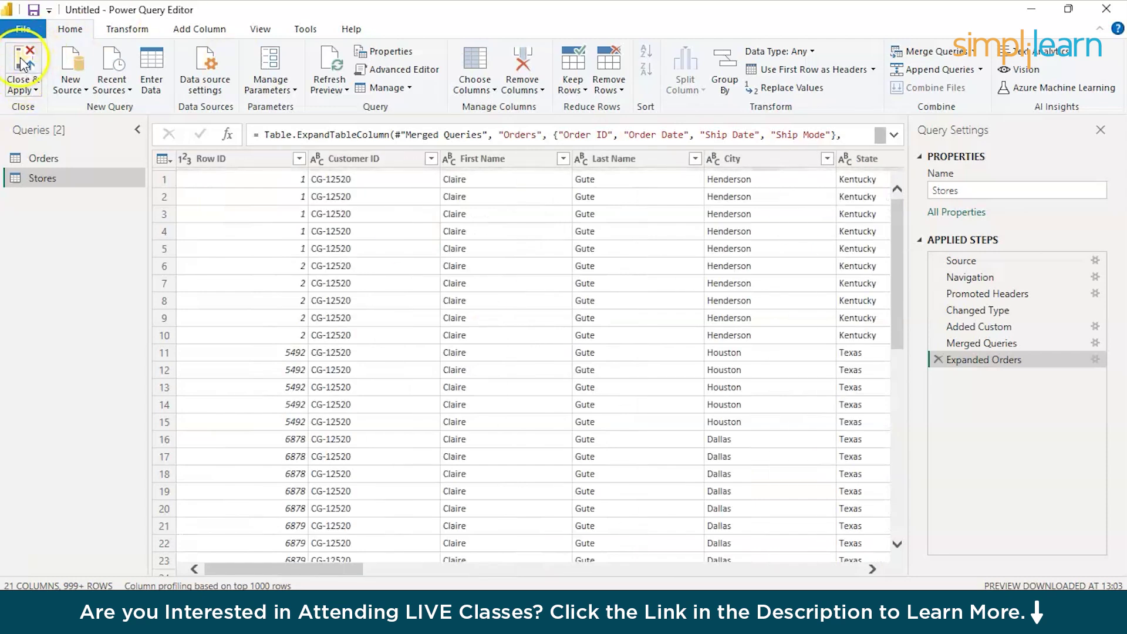
left_click(23, 90)
left_click(59, 106)
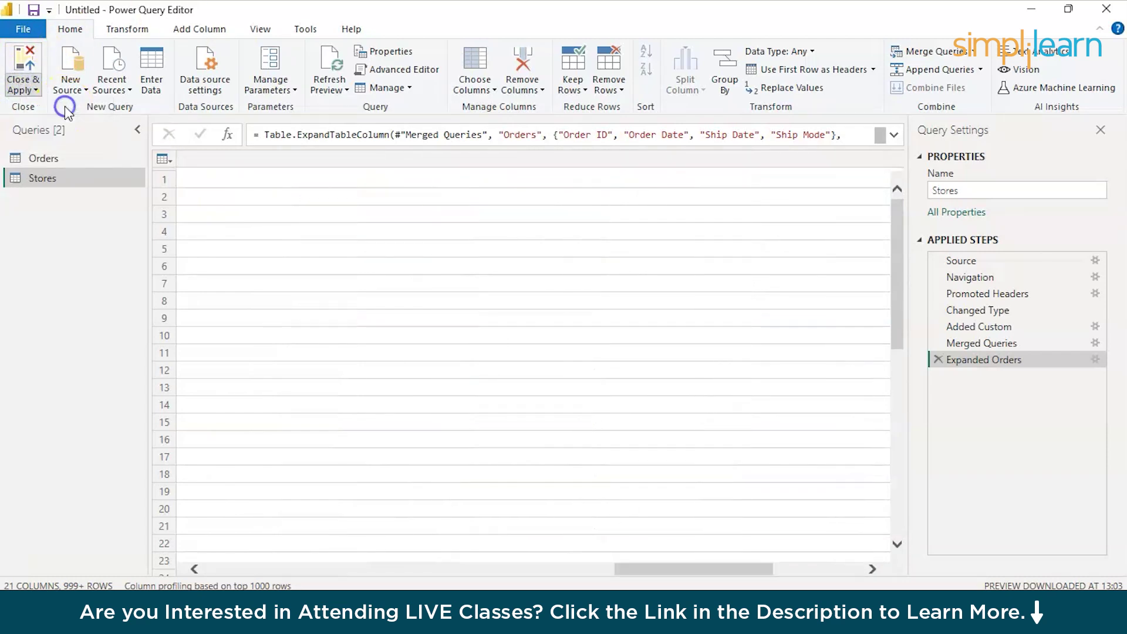
left_click(529, 193)
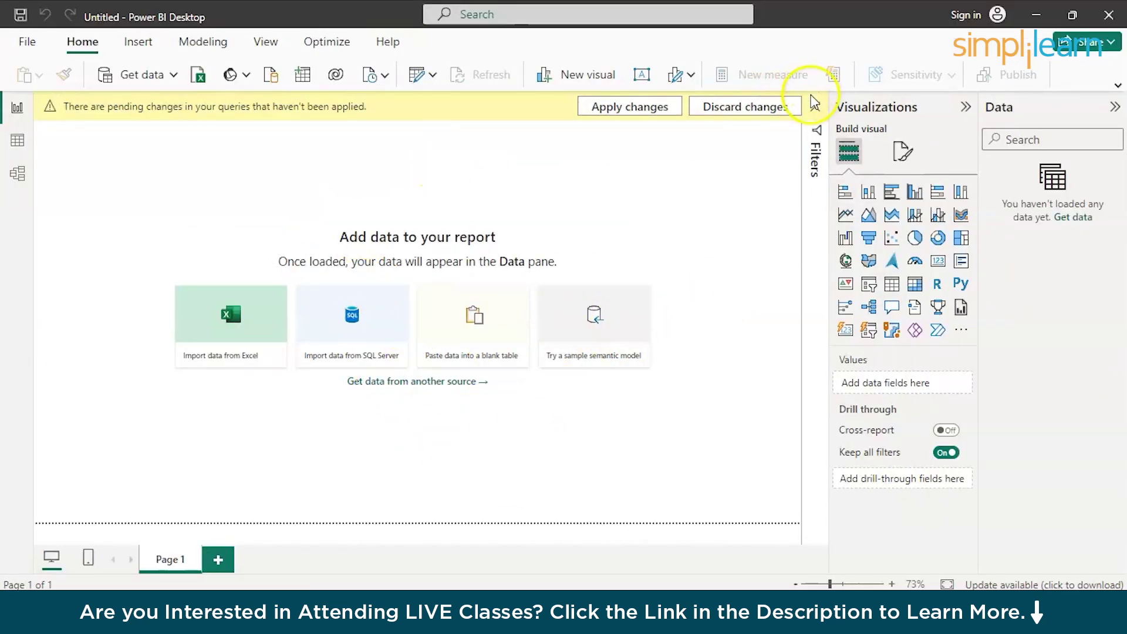
left_click(646, 108)
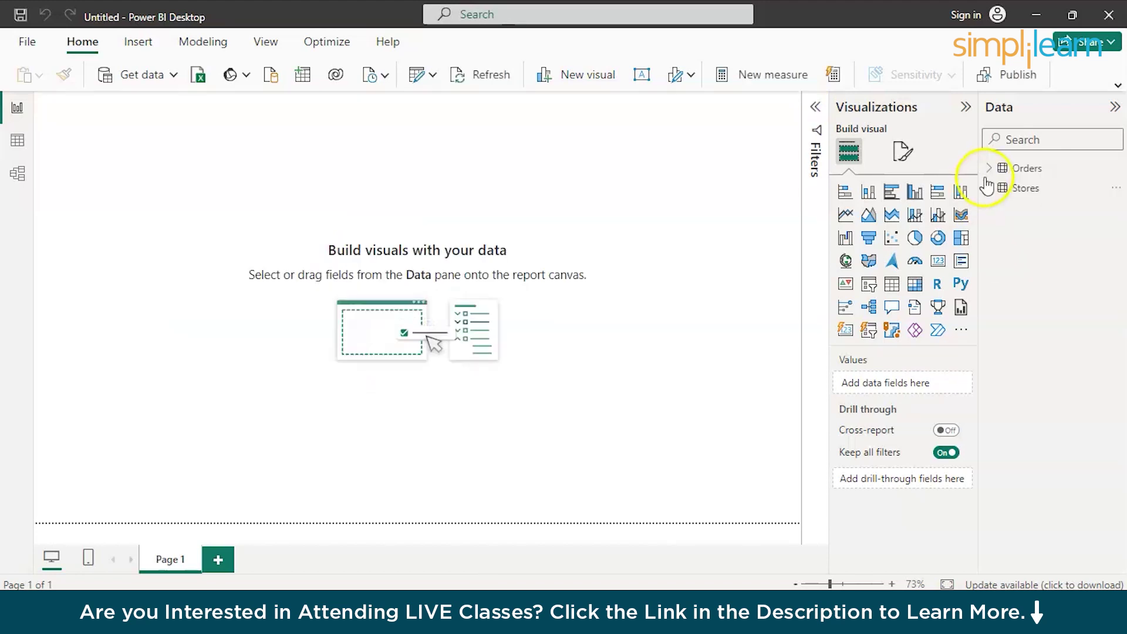
Expand the Orders table in the Data pane to view its fields.
left_click(991, 171)
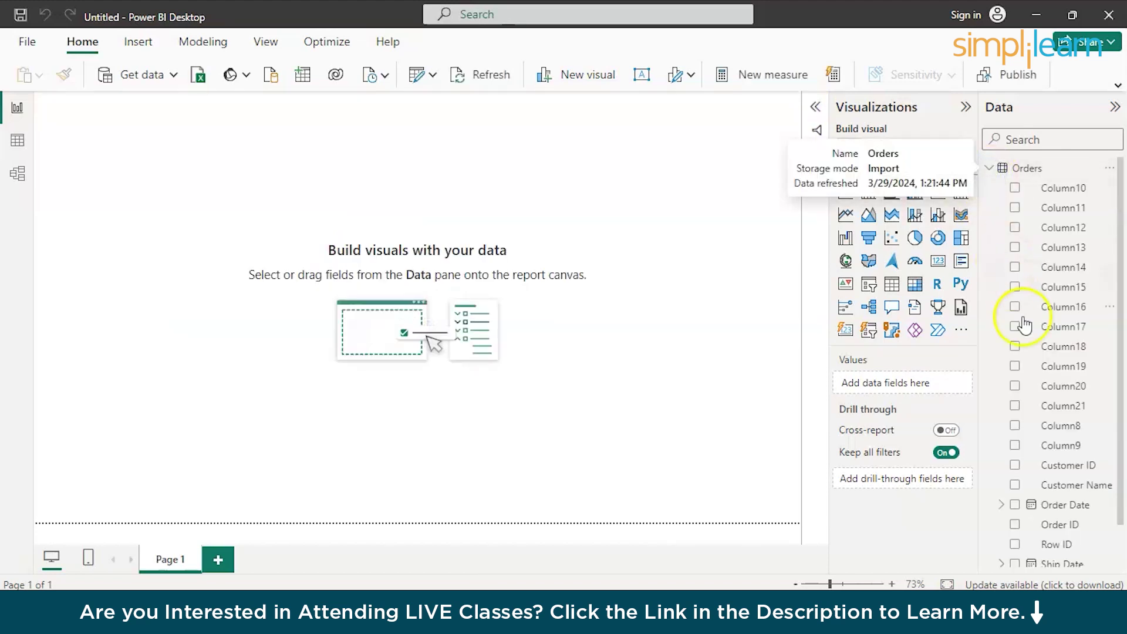
scroll(1028, 382, "down", 2)
scroll(1030, 405, "up", 2)
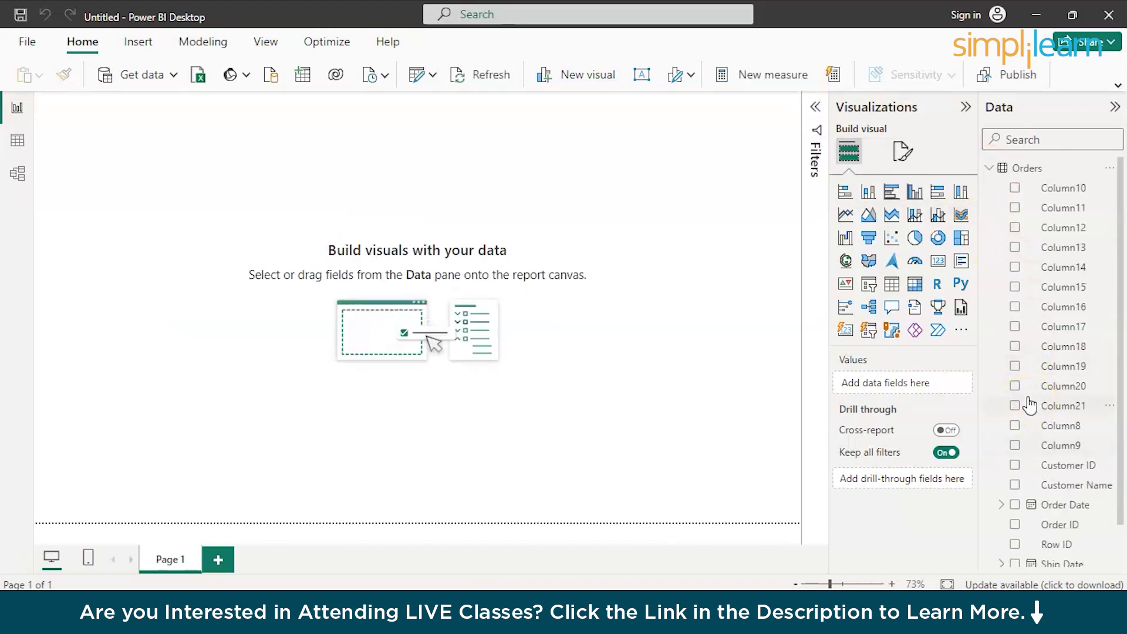